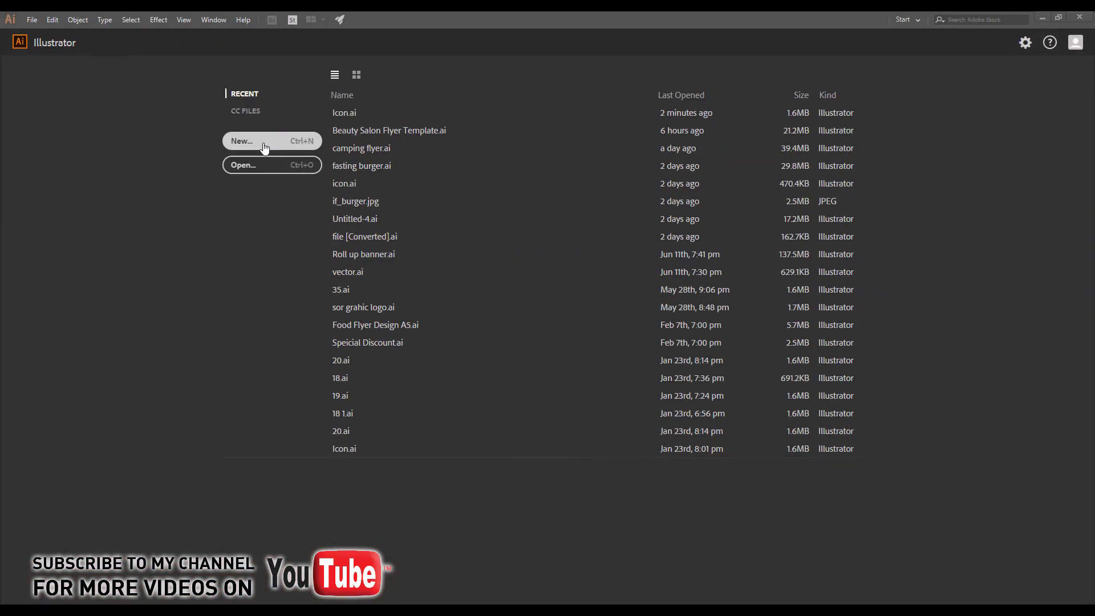
Step: Create a blank 15 × 21 cm document, keeping CMYK Color mode
left_click(264, 146)
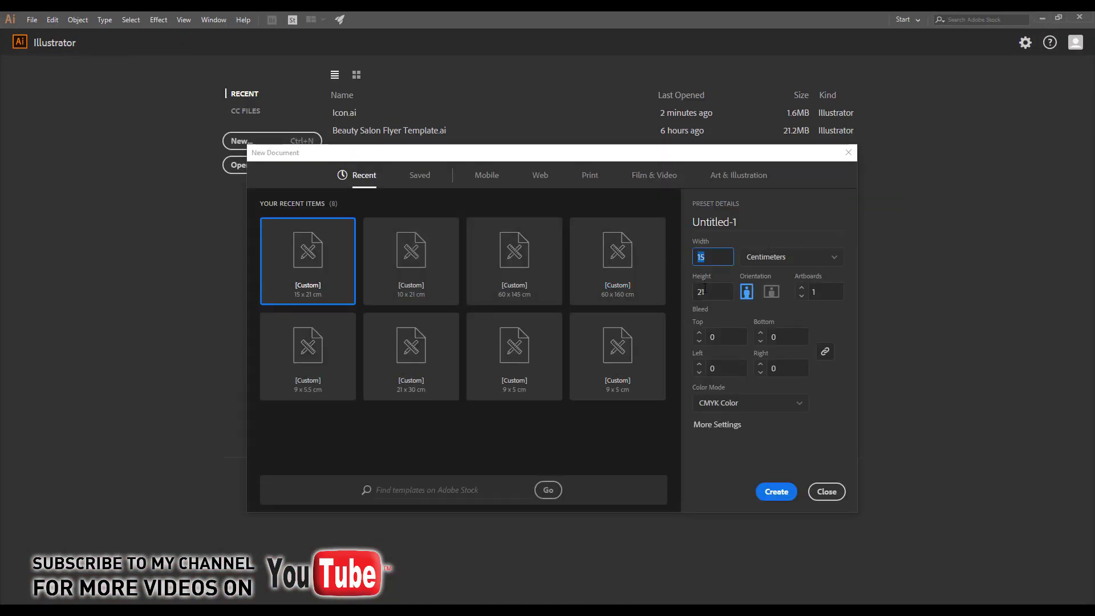
left_click(705, 289)
left_click(741, 402)
left_click(719, 441)
left_click(776, 492)
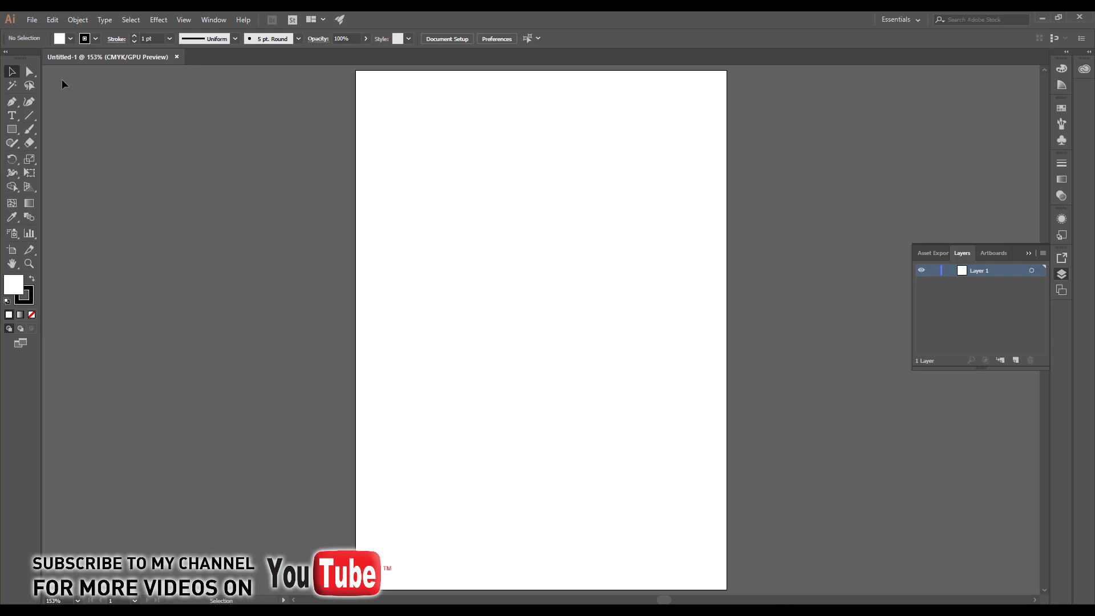
Step: Add a Spastudio text object near the page's top-left in the Philosopher font
left_click(12, 115)
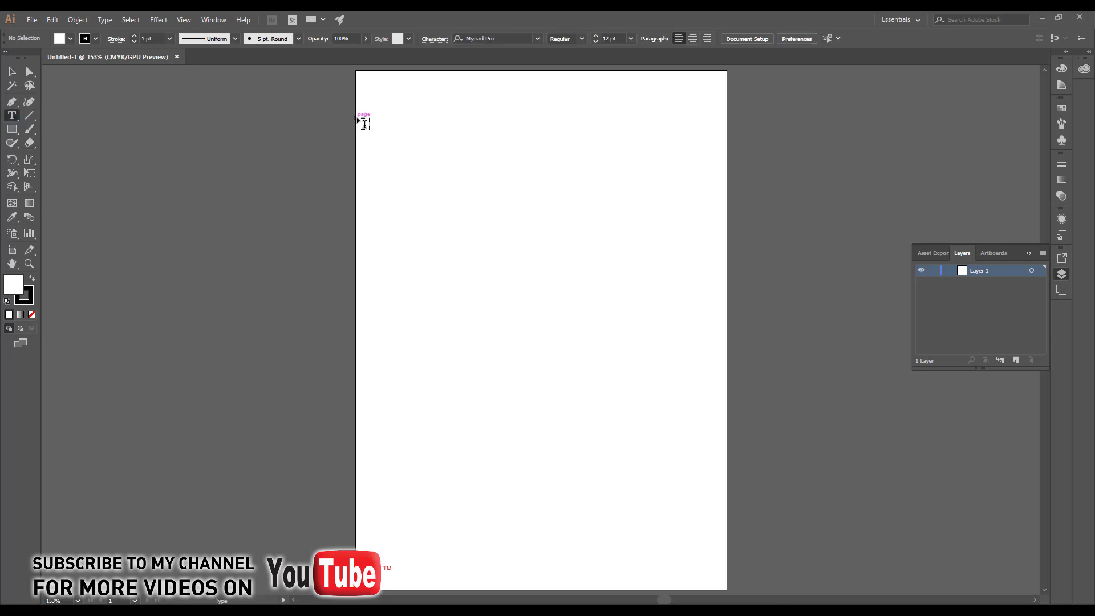
left_click(386, 130)
left_click(417, 38)
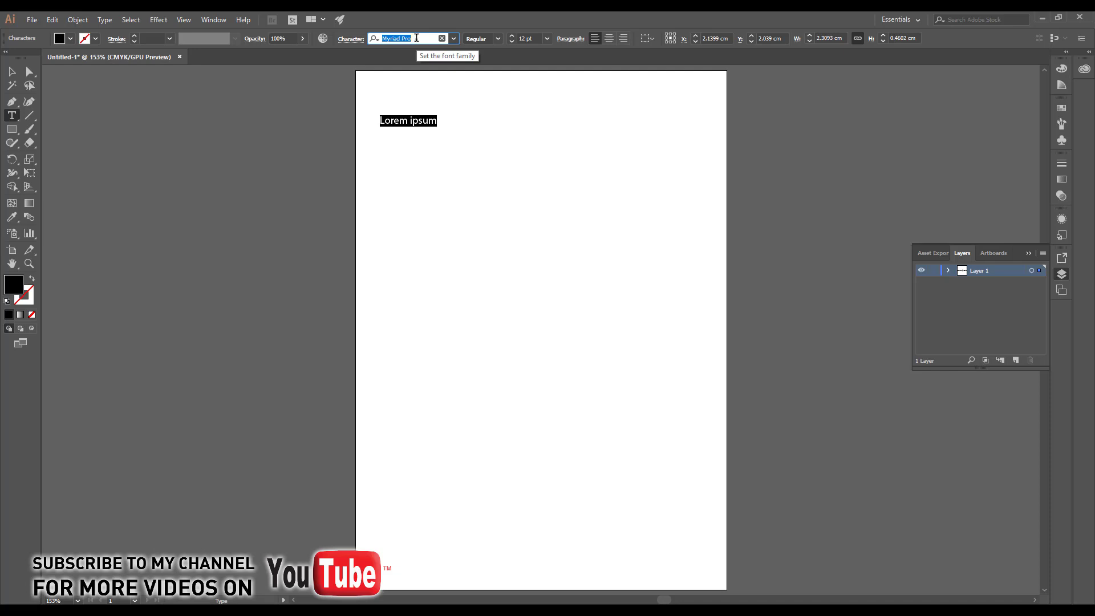
type("ph")
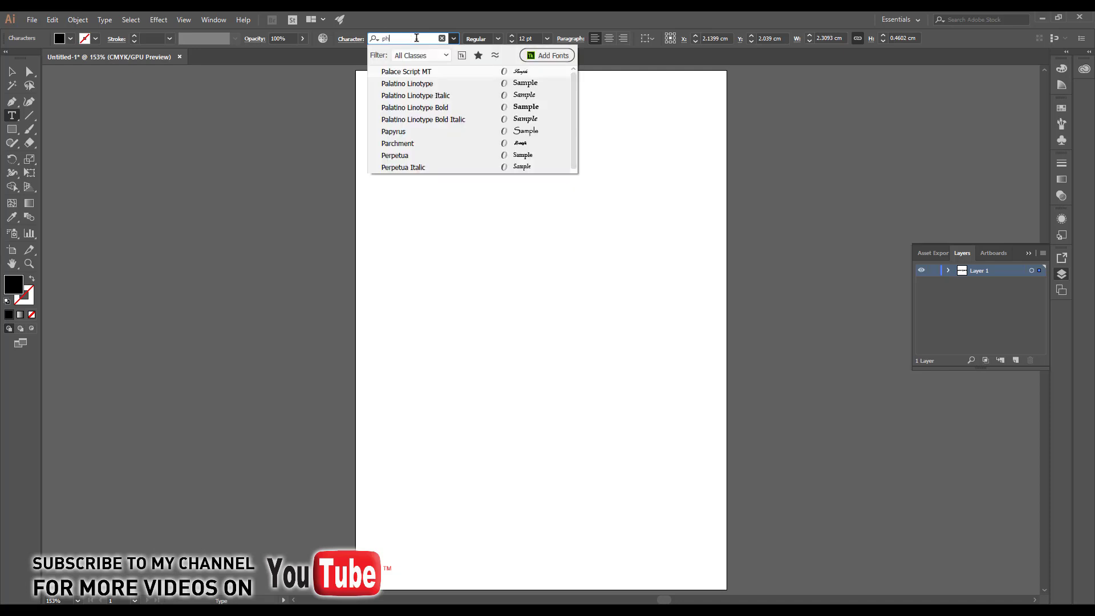
type("i")
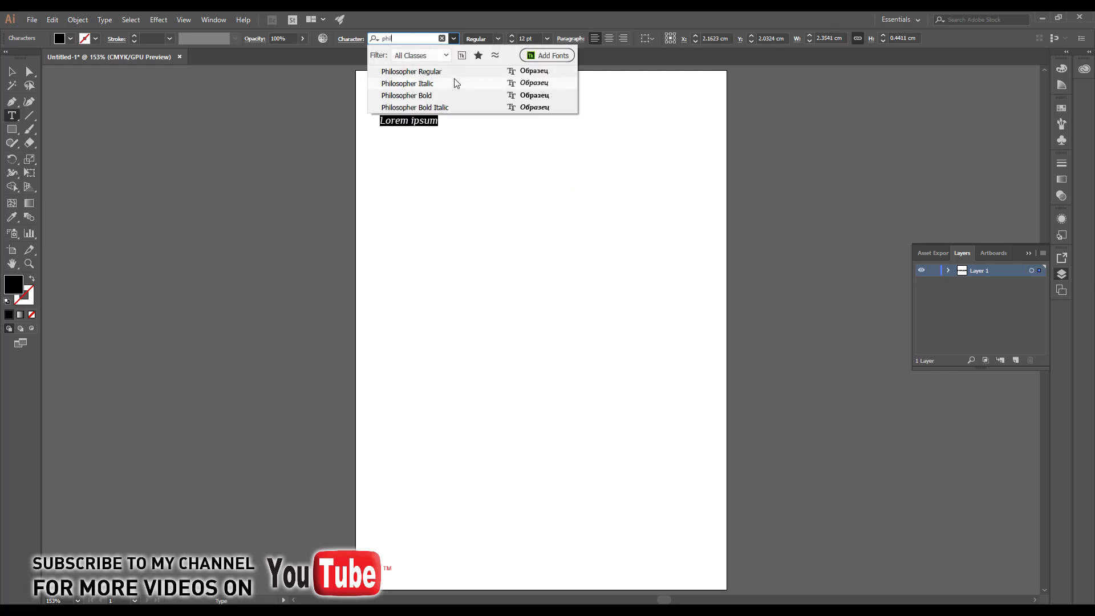
left_click(456, 75)
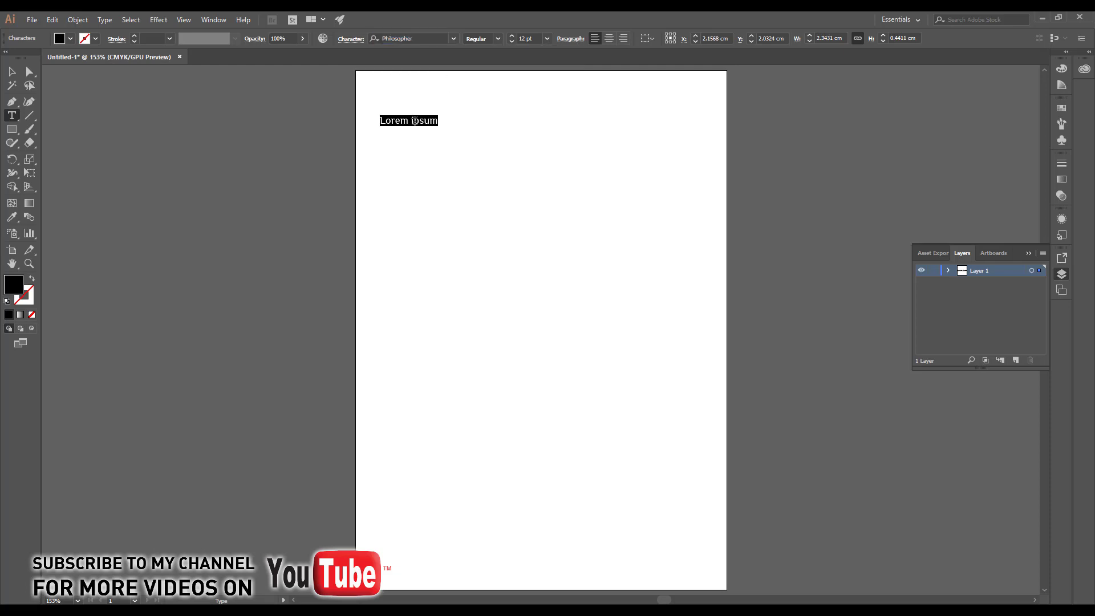
type("Spastudio")
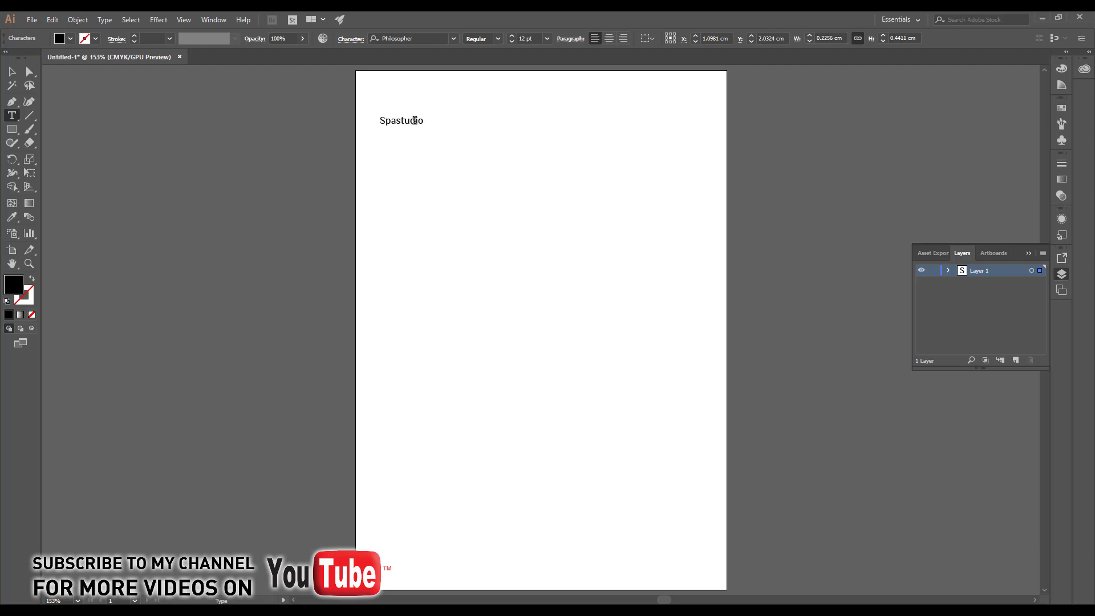
Step: Make the text All Caps and scale SPASTUDIO up to about 24 pt
double_click(414, 120)
left_click(349, 39)
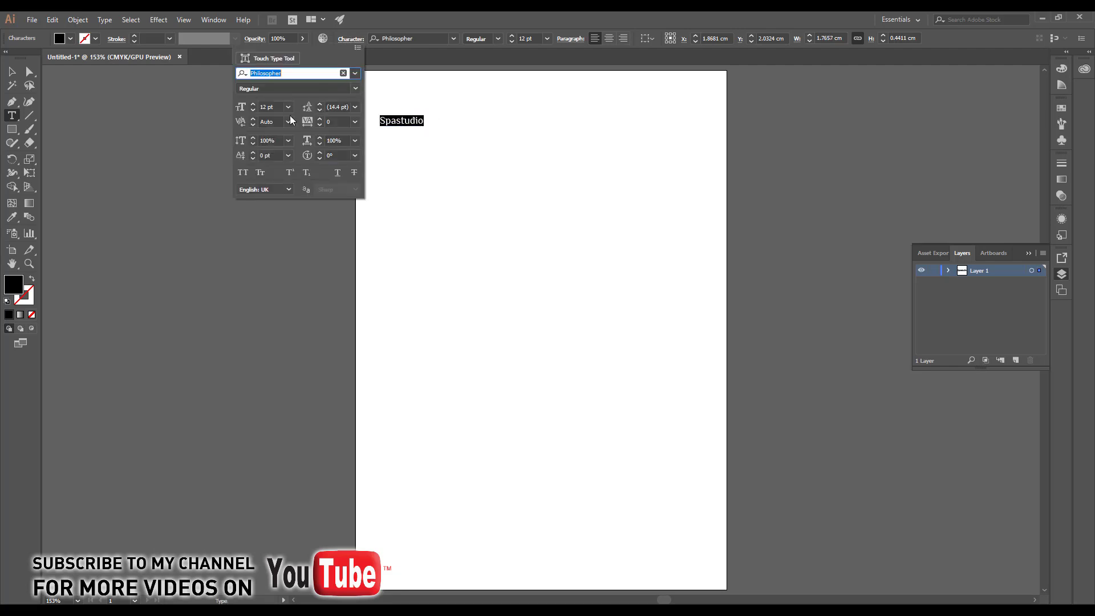
left_click(248, 172)
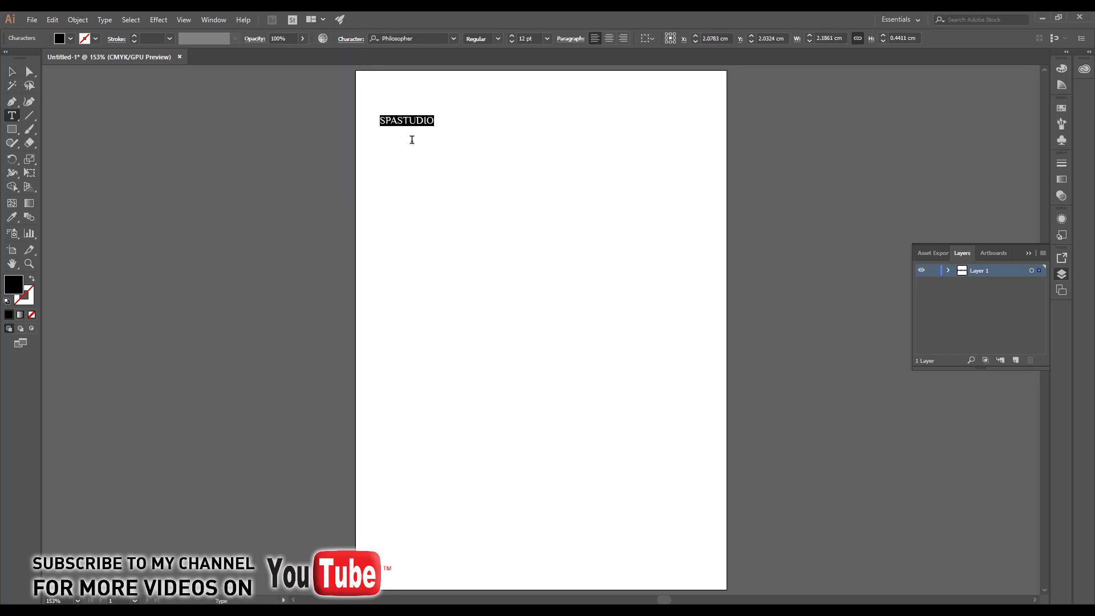
left_click(10, 73)
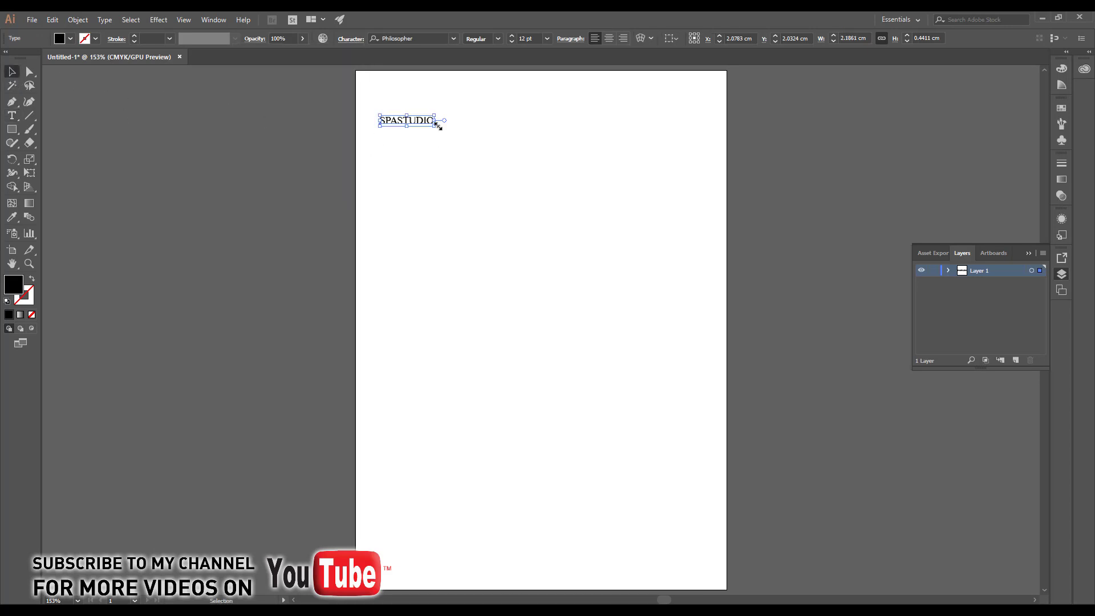
left_click_drag(435, 125, 488, 153)
left_click(476, 171)
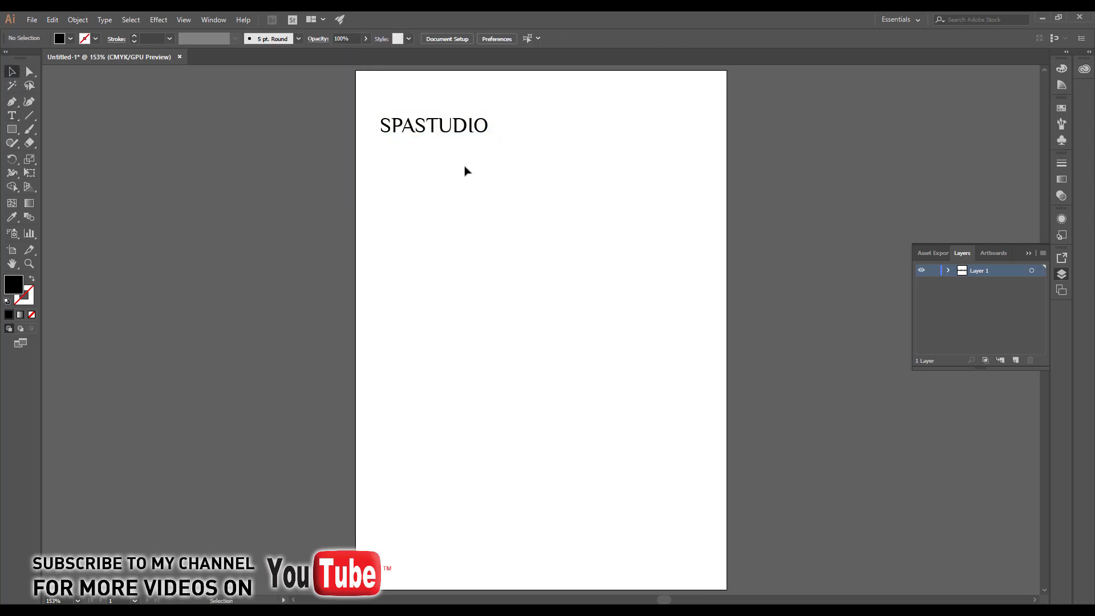
scroll(464, 127, "up", 1)
Step: Colour the letters SPA pink with hex e67c93, leaving STUDIO black
key("t")
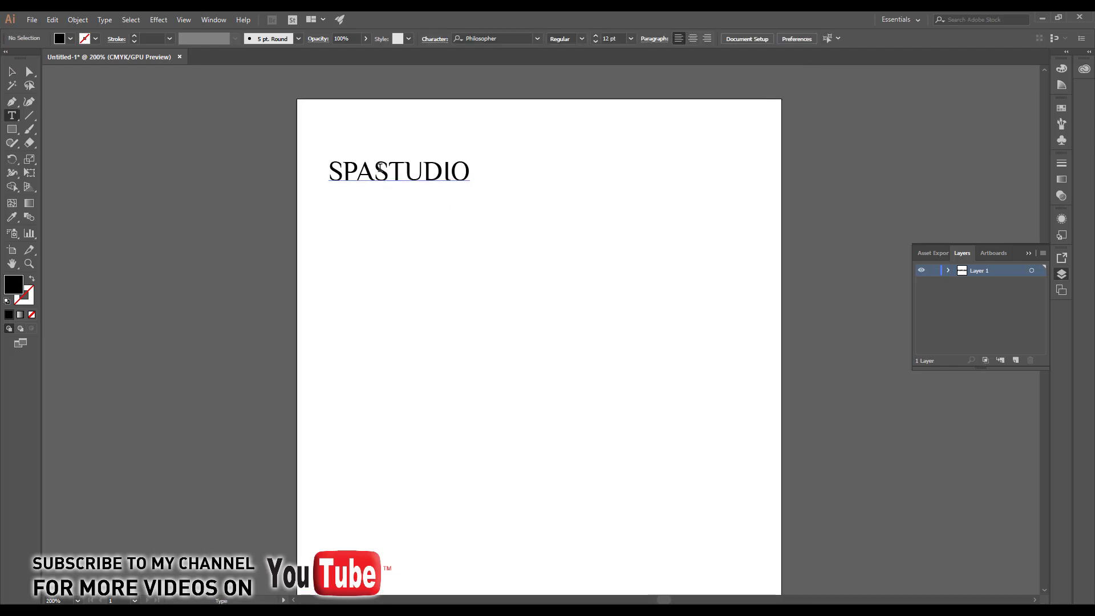
left_click_drag(374, 171, 494, 165)
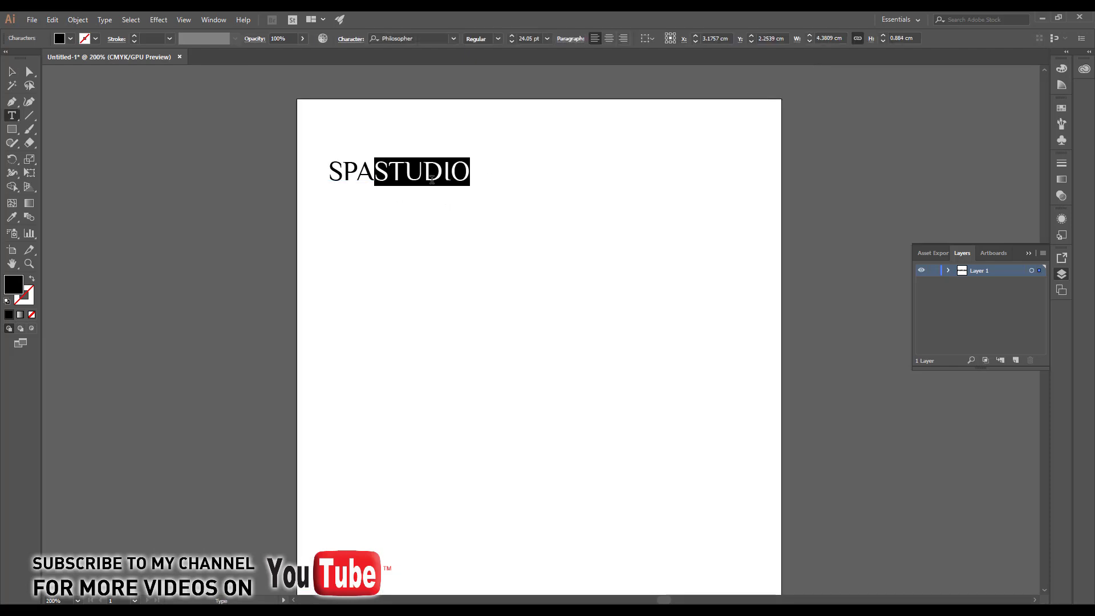
left_click_drag(376, 170, 314, 165)
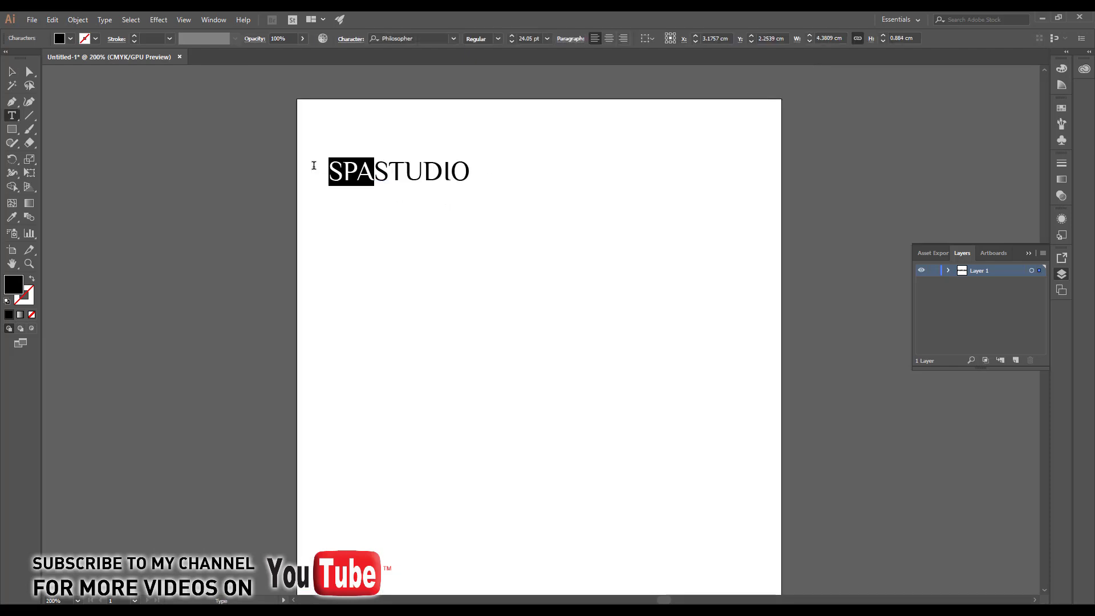
double_click(13, 288)
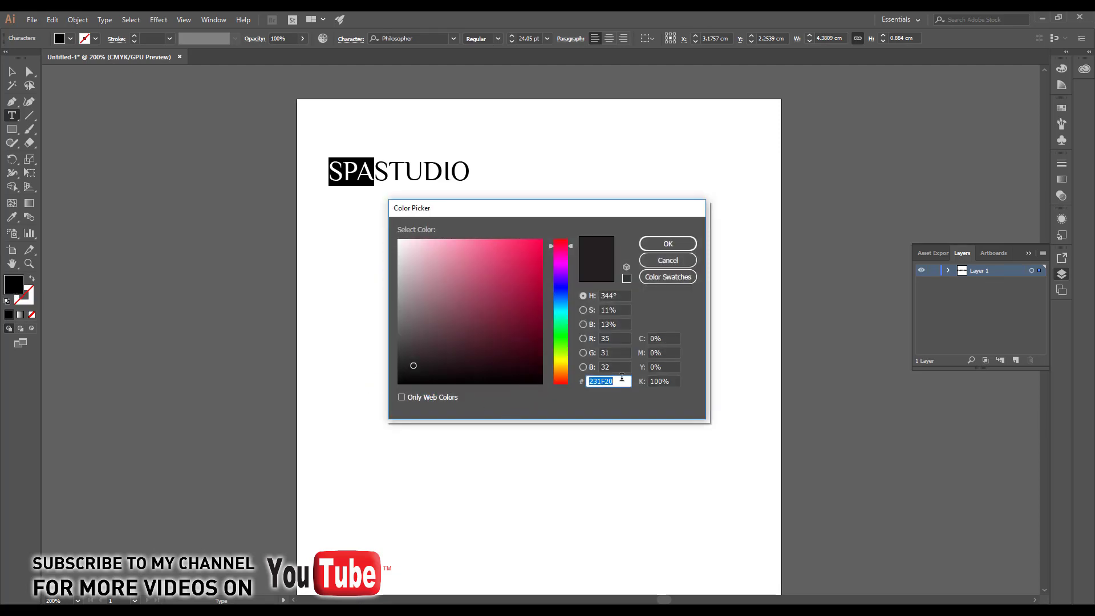
type("e")
type("67")
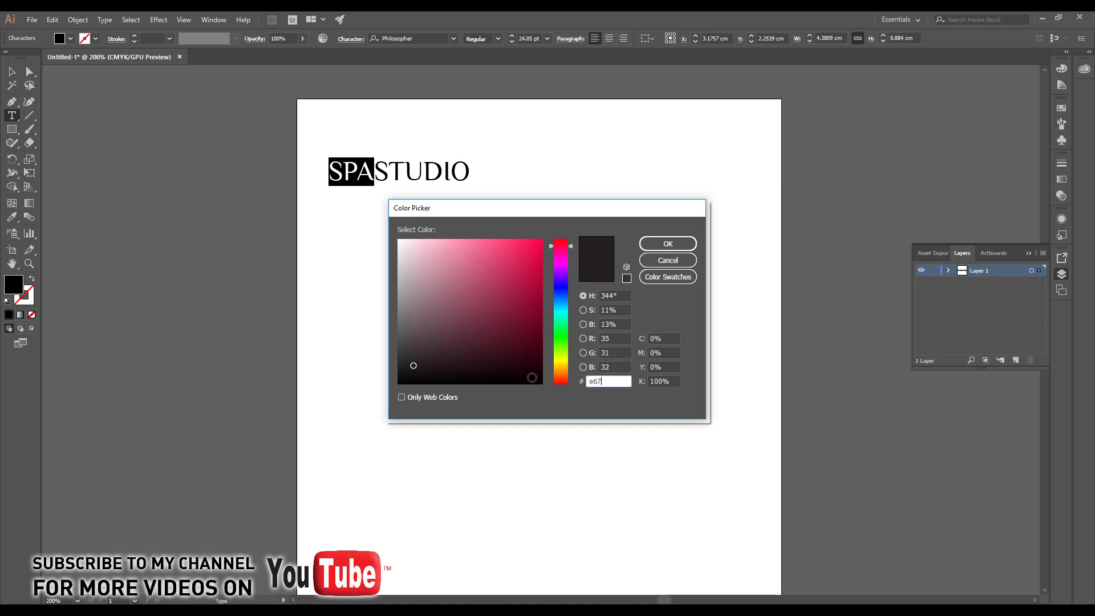
type("c93")
left_click(666, 243)
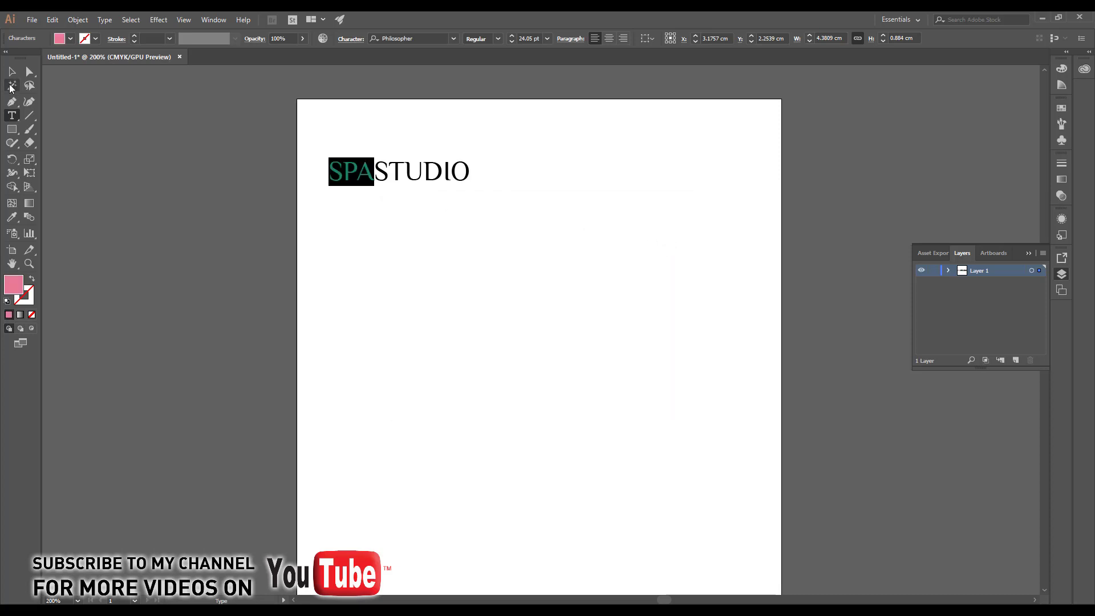
left_click(12, 71)
left_click(125, 161)
Step: Duplicate SPASTUDIO below itself in Bebas Neue Regular reading 'WE ARE CARE ABOUT YOUR BEAUTY'
left_click_drag(403, 302, 383, 282)
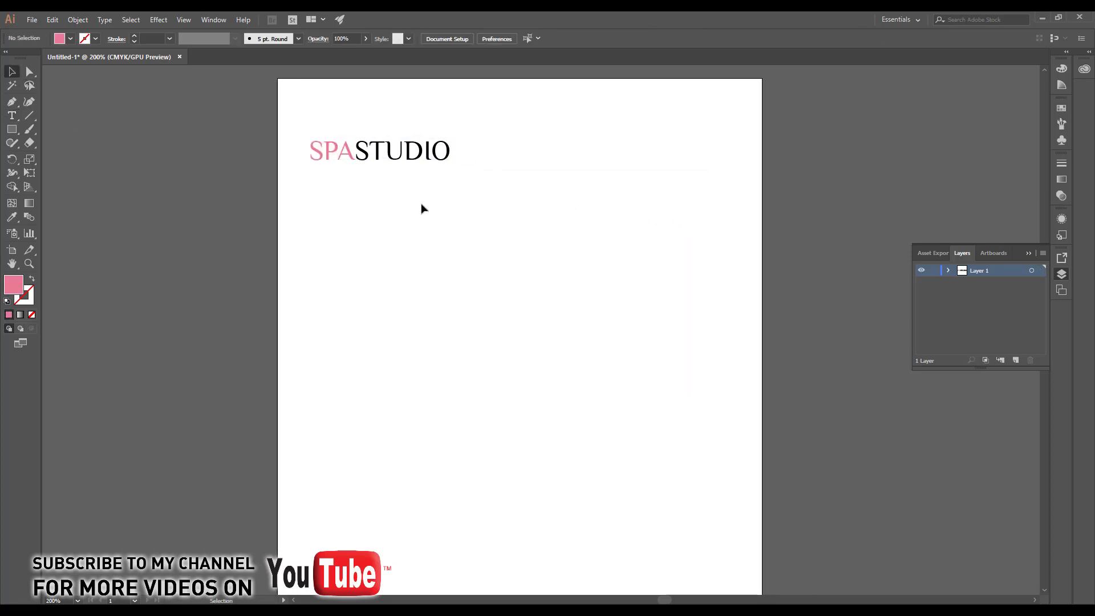
left_click_drag(406, 161, 405, 183)
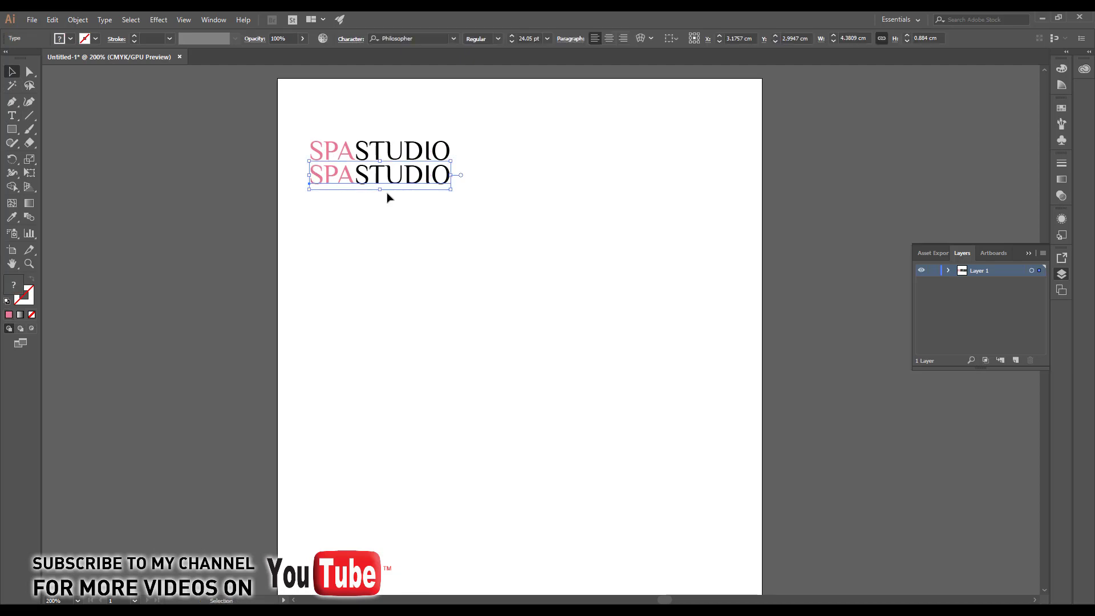
double_click(375, 177)
key("ctrl+a")
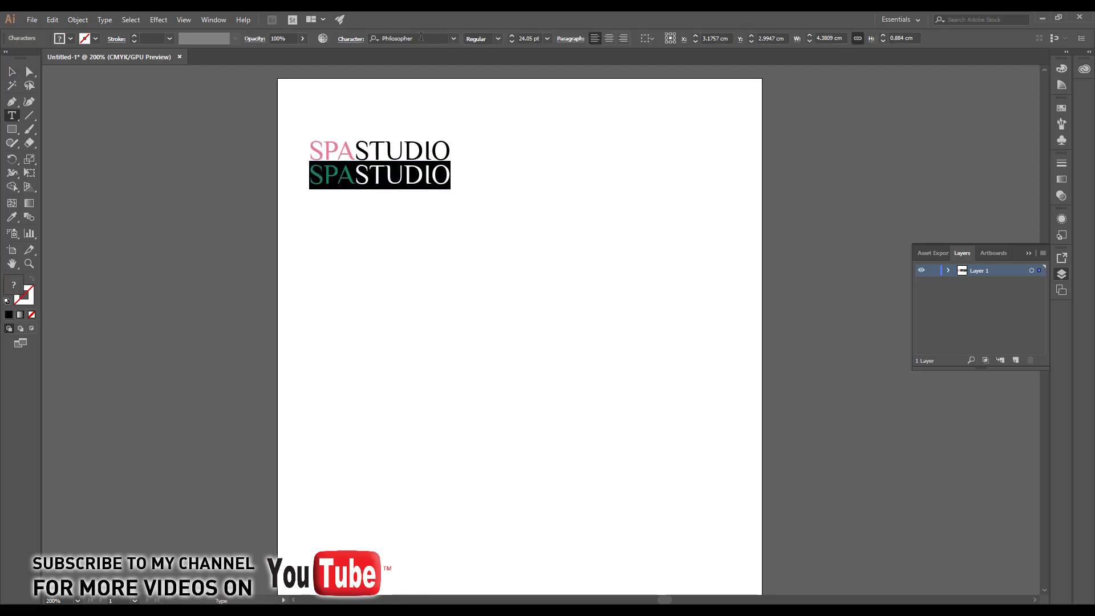
left_click(421, 37)
type("b")
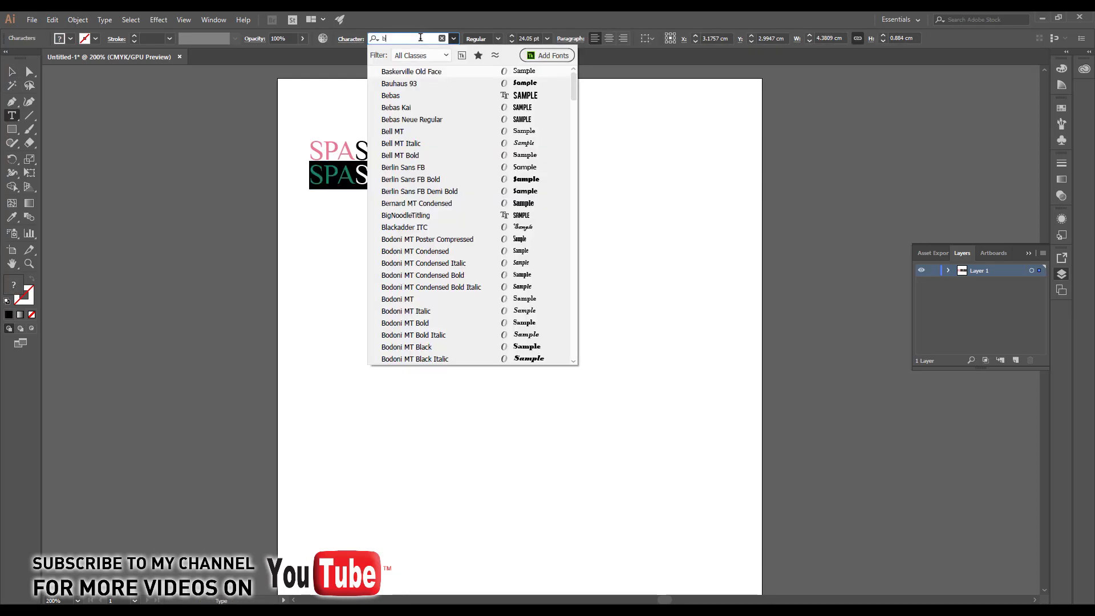
type("eb")
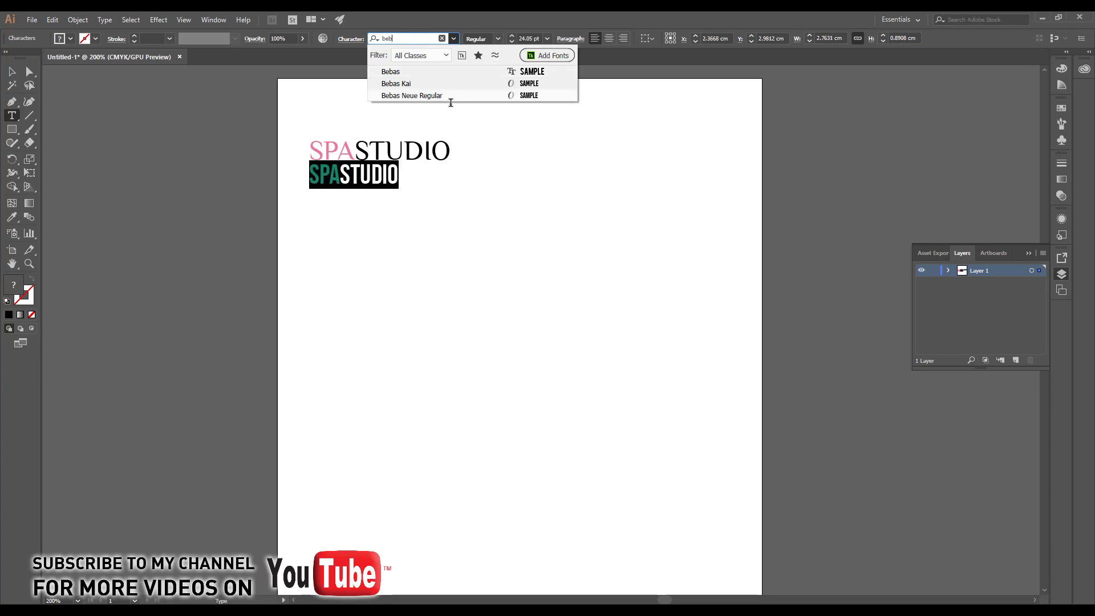
left_click(433, 96)
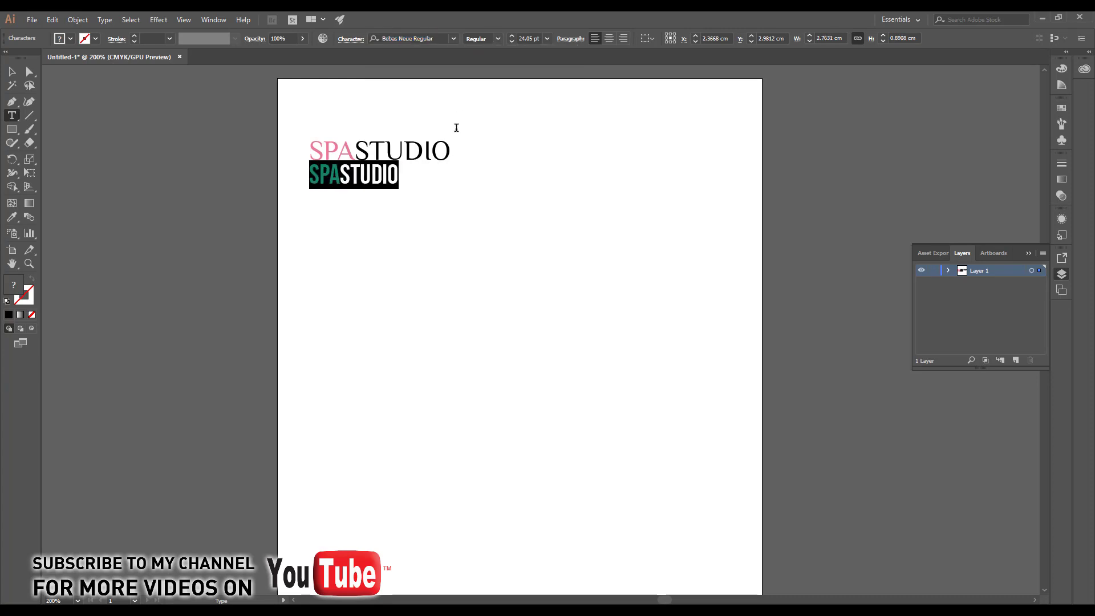
type("WE ARE")
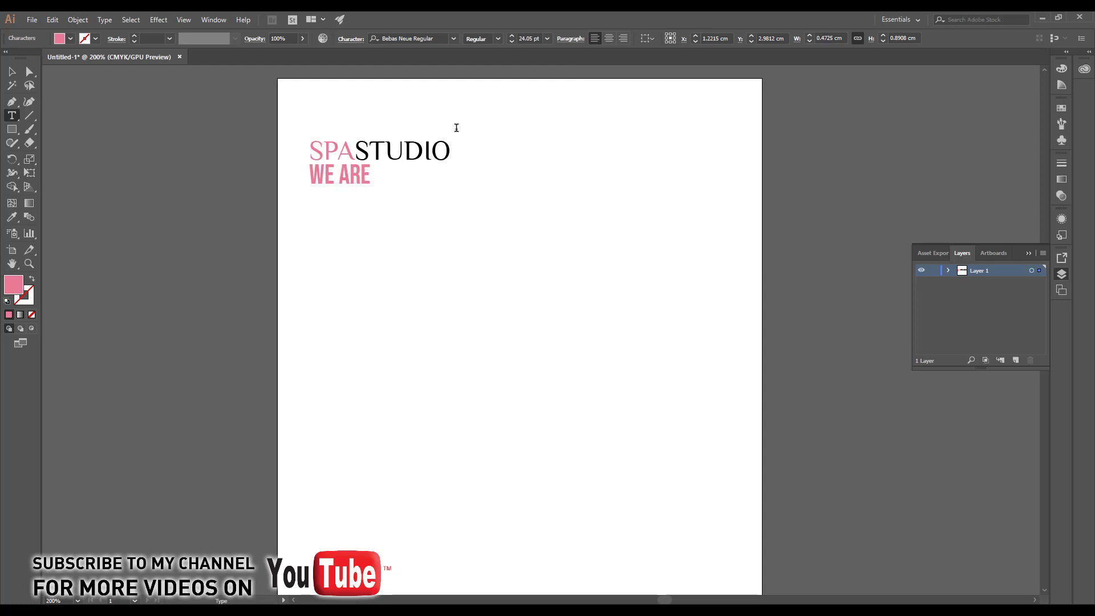
type(" CARE")
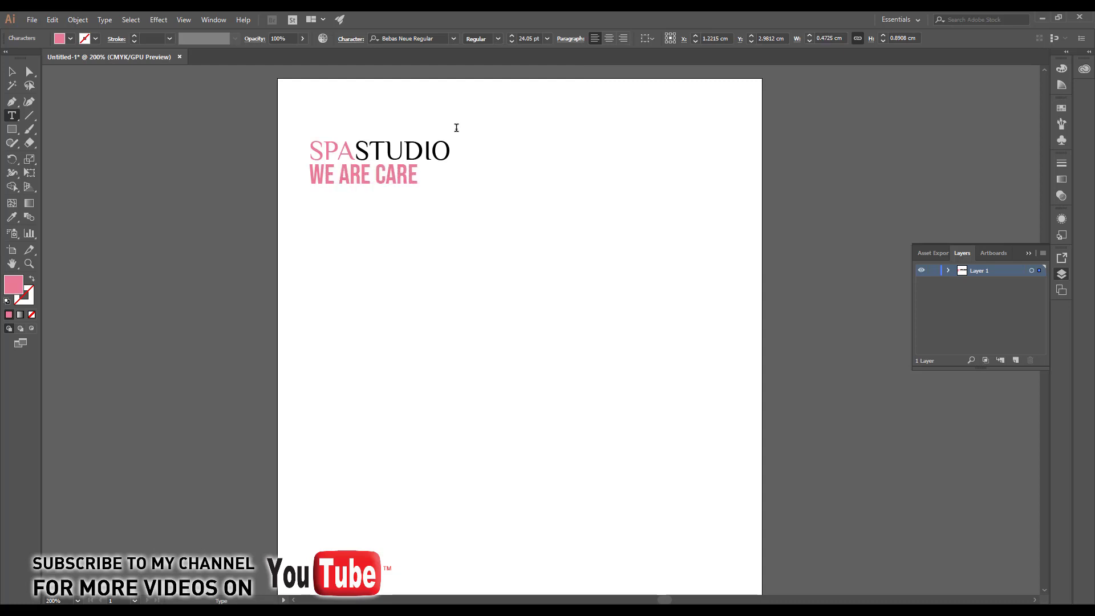
type(" ABOUT")
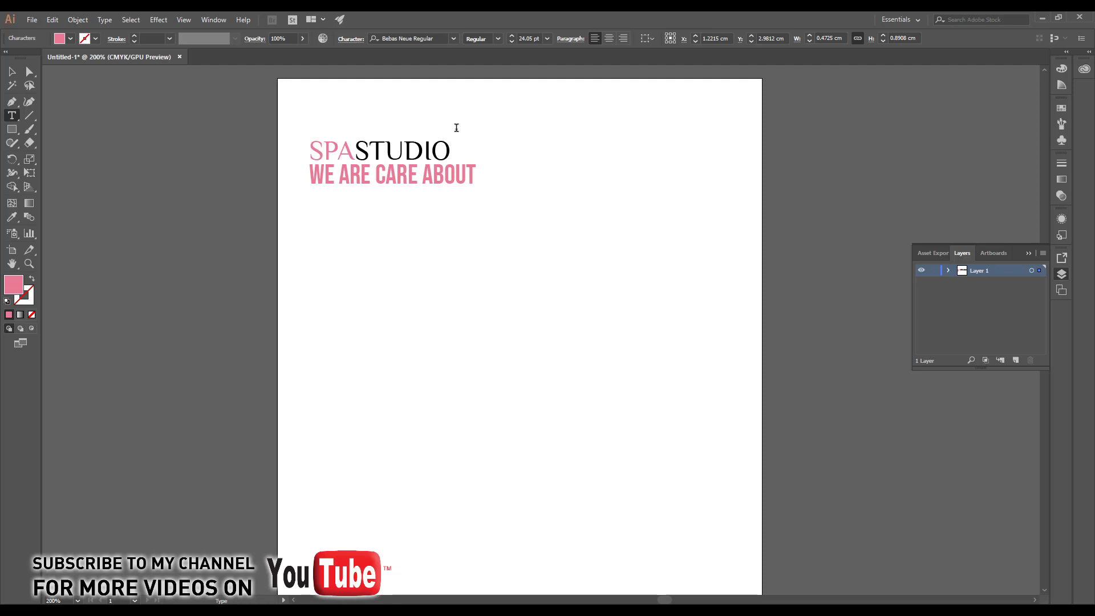
type(" YO")
key("BackSpace")
type("YO")
type("UR BEAUTY")
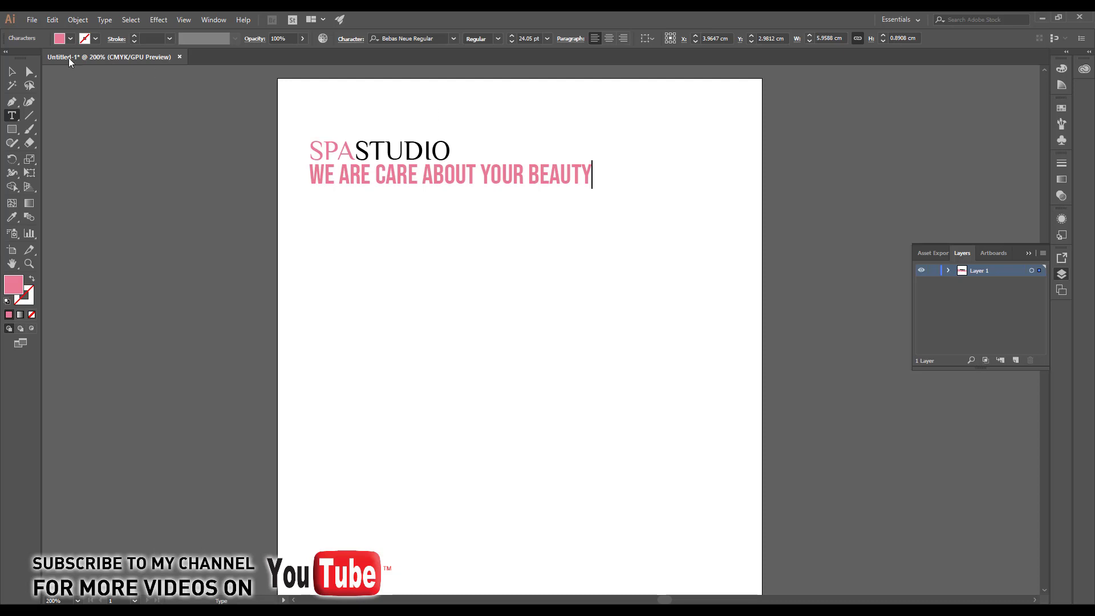
key("Escape")
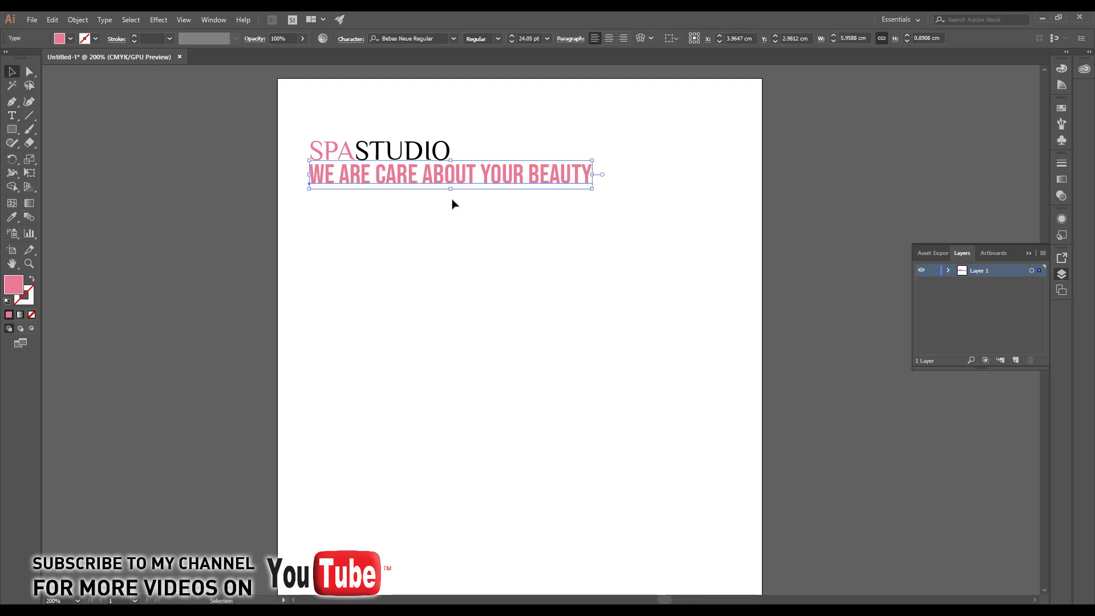
Step: Shrink the tagline to the logo's width, make it black, and copy it top-right
mouse_move(595, 191)
left_mouse_down()
mouse_move(452, 196)
mouse_move(424, 173)
left_mouse_up()
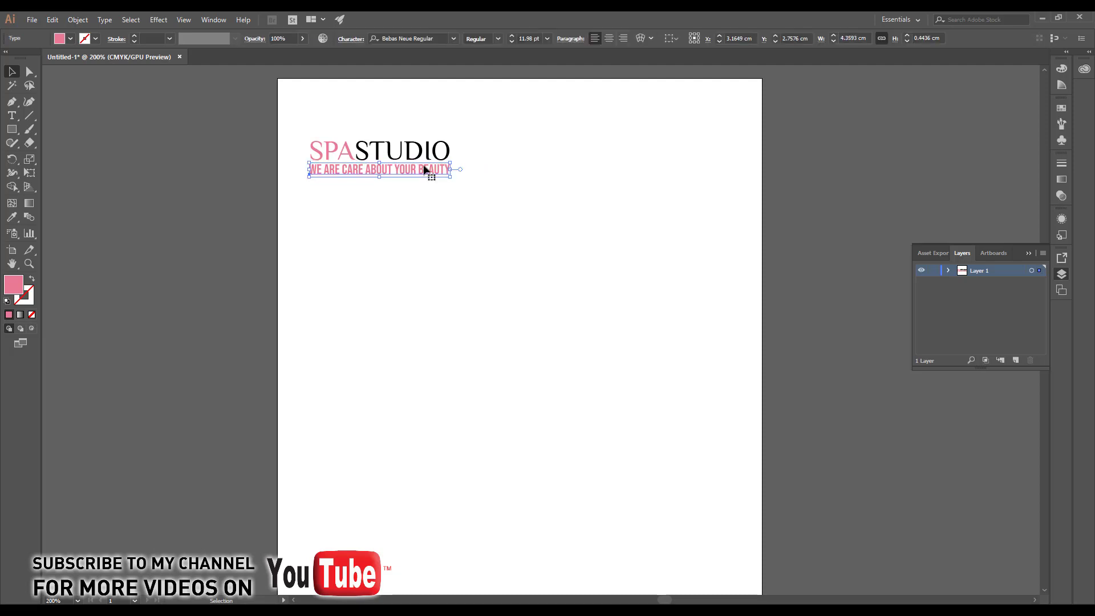
left_click(67, 39)
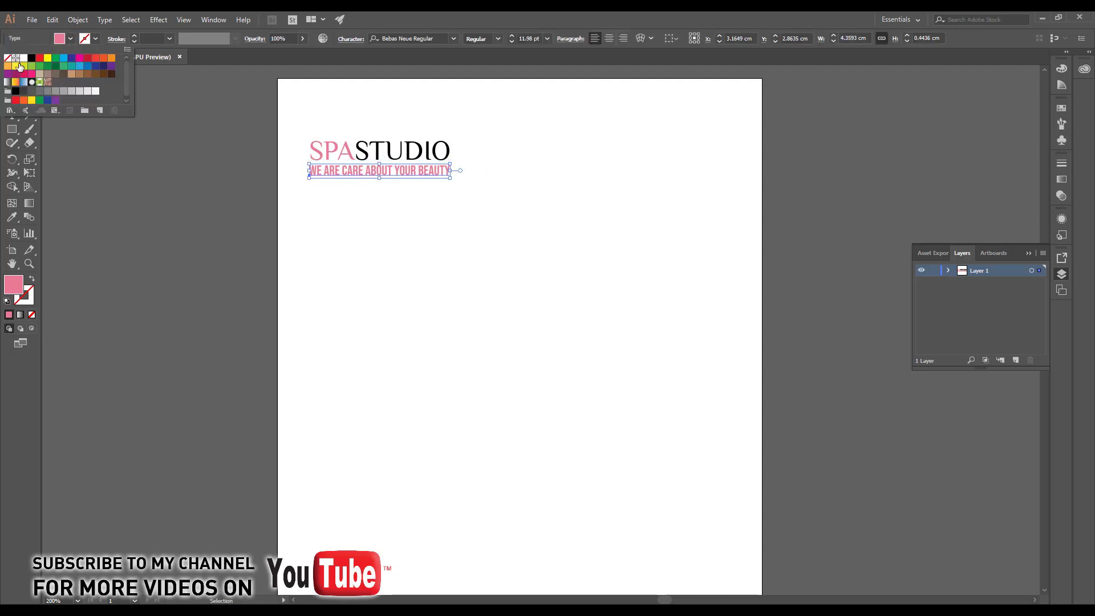
left_click(27, 61)
left_click(438, 232)
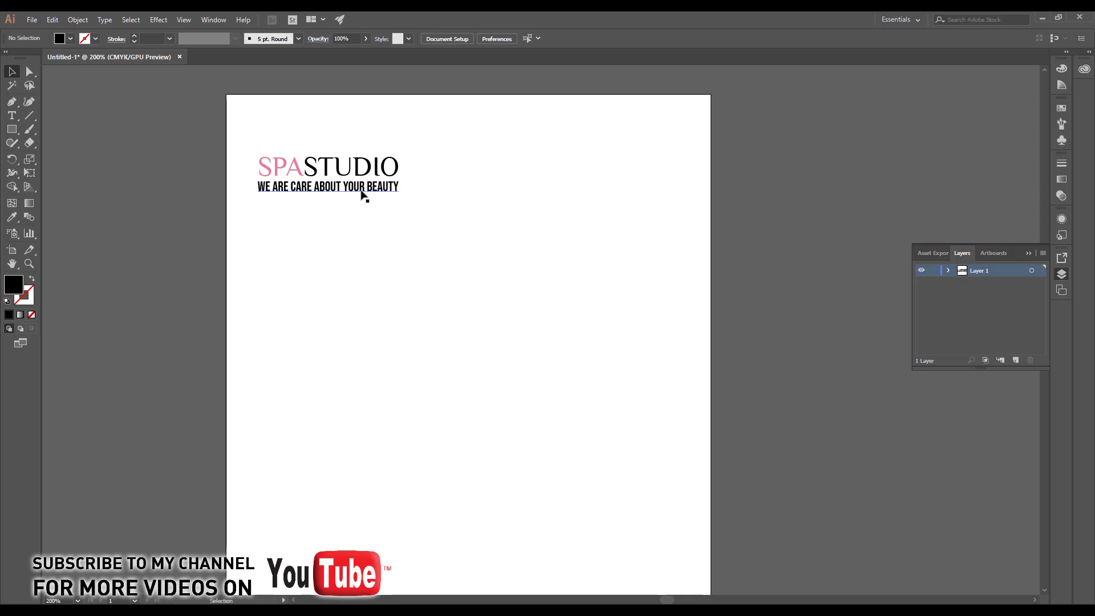
mouse_move(361, 190)
left_mouse_down()
mouse_move(557, 181)
mouse_move(632, 164)
left_mouse_up()
Step: Replace the top-right copy with 'LET GIVE YOUR BODY BEST YOU CAN / AT OUR NEW RELAX BEAUTY CENTER'
double_click(632, 164)
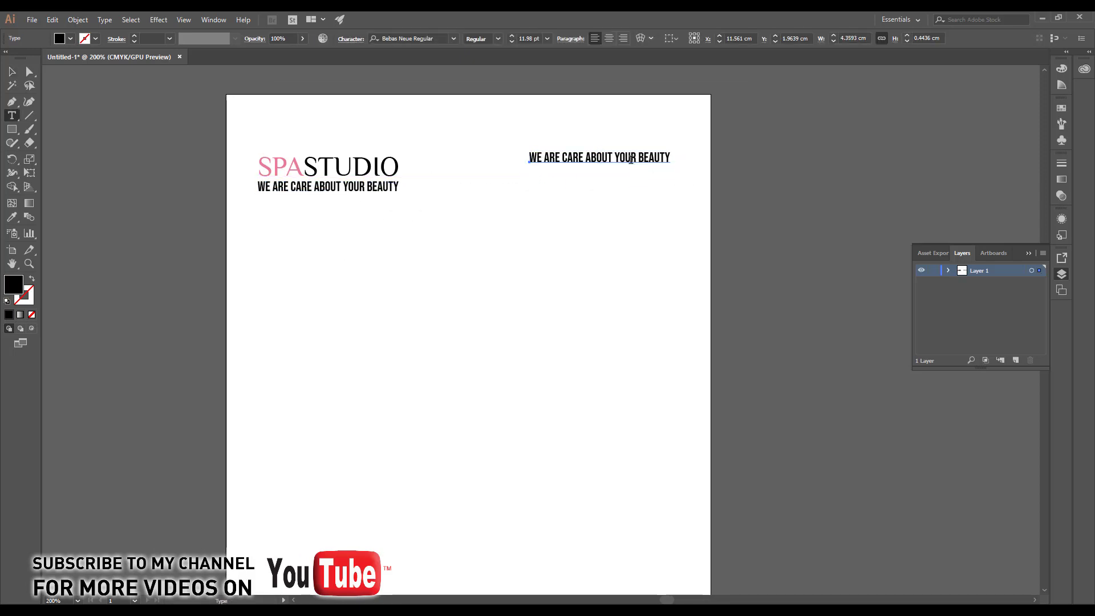
key("ctrl+a")
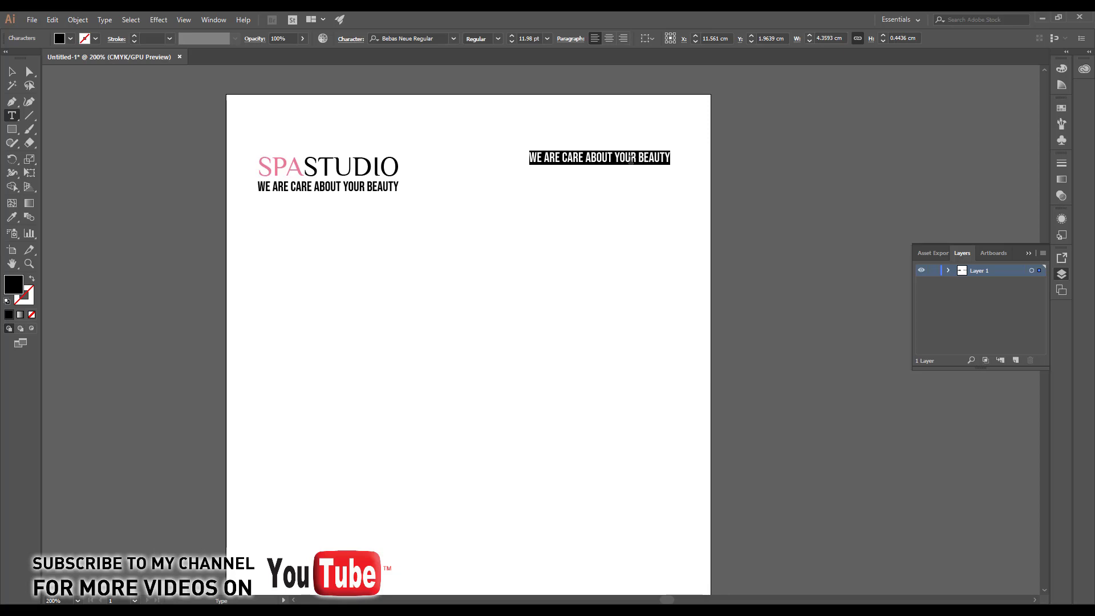
type("LET")
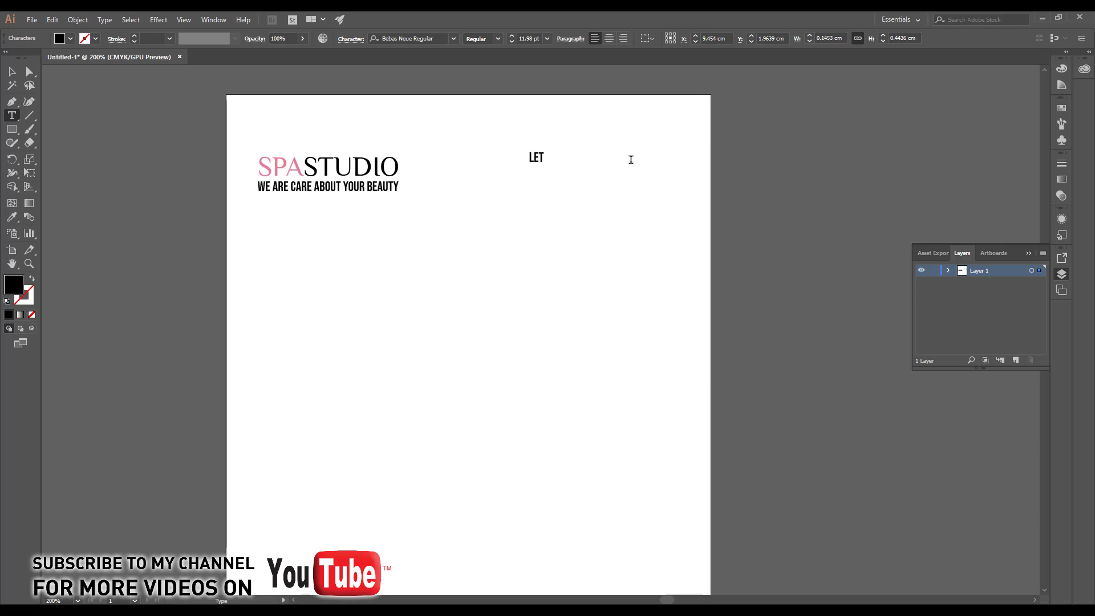
type(" GIVE YOUR B")
type("ODY BEST Y")
type("OU CAN")
key("Return")
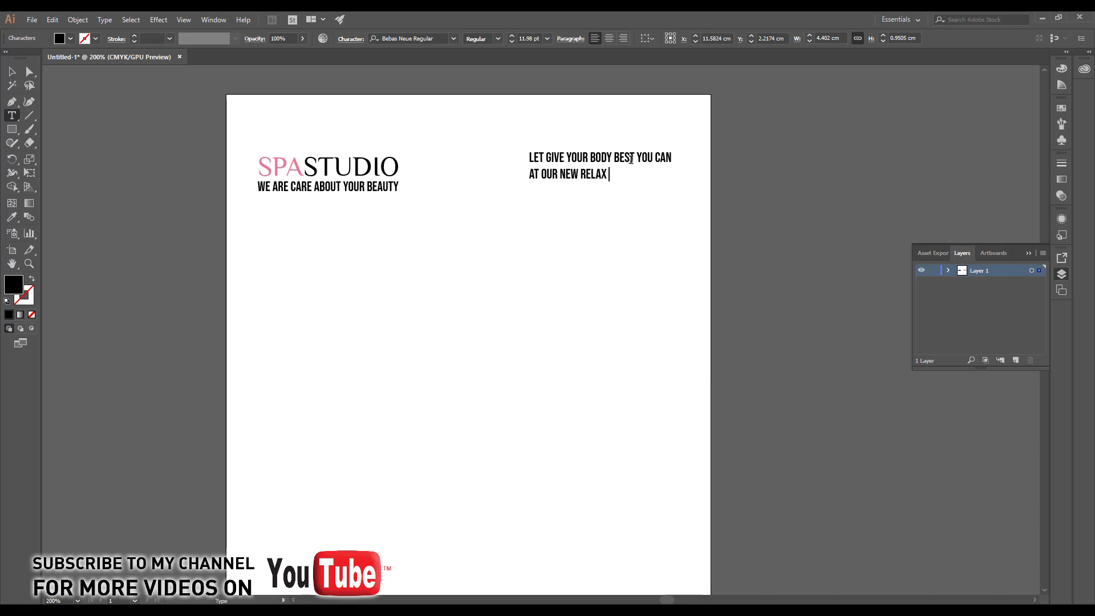
type("BEAUTY CENT")
type("ER")
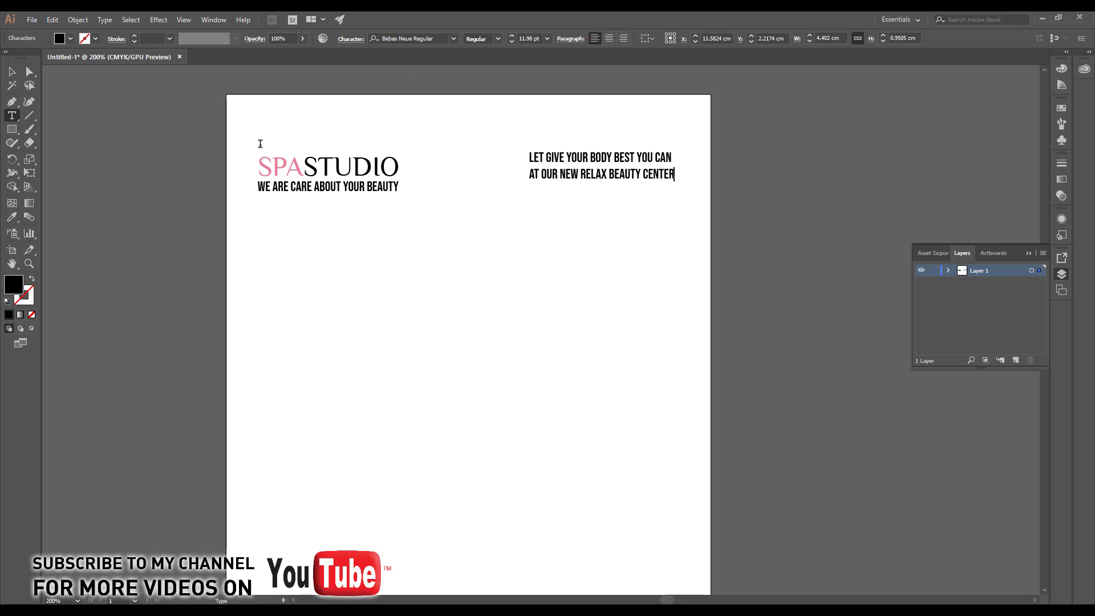
left_click(12, 71)
left_click(540, 252)
scroll(541, 252, "right", 5)
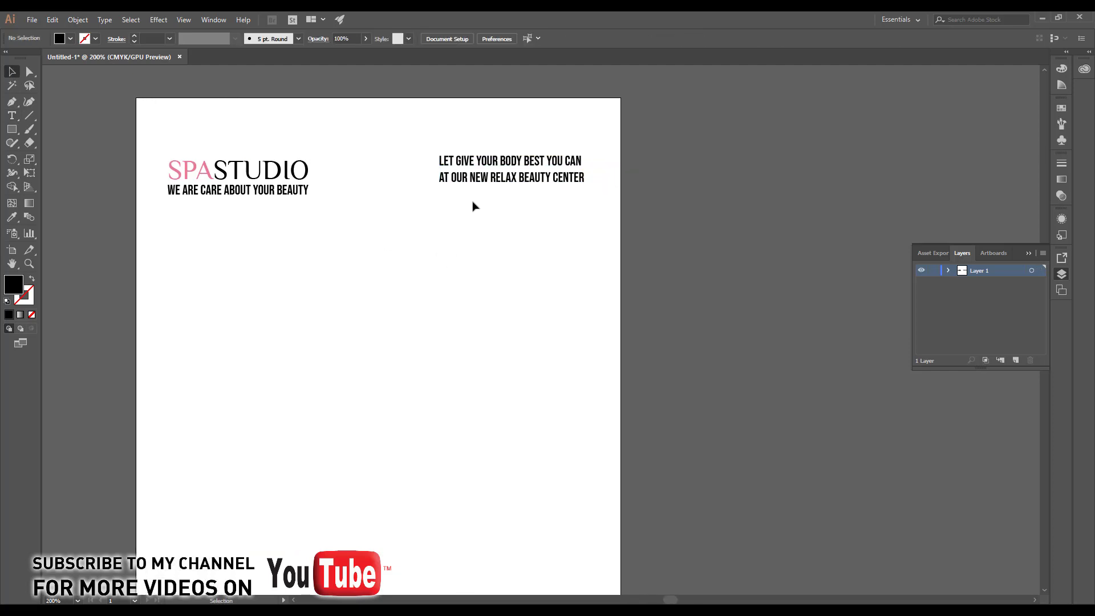
left_click_drag(403, 260, 401, 247)
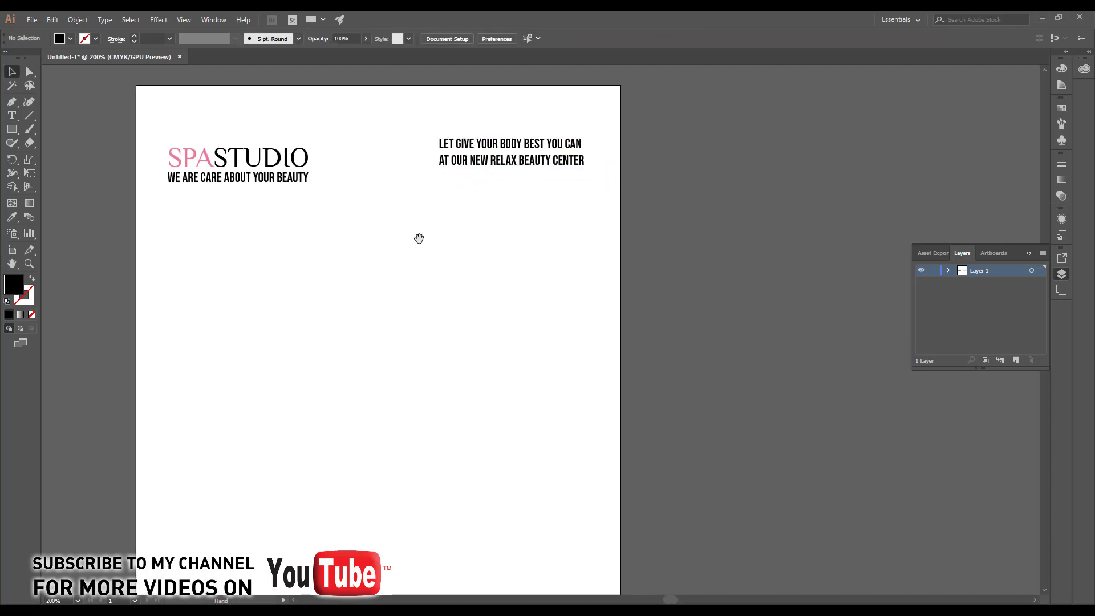
Step: Draw a square beside the tagline and fill it with the SPA pink
key("m")
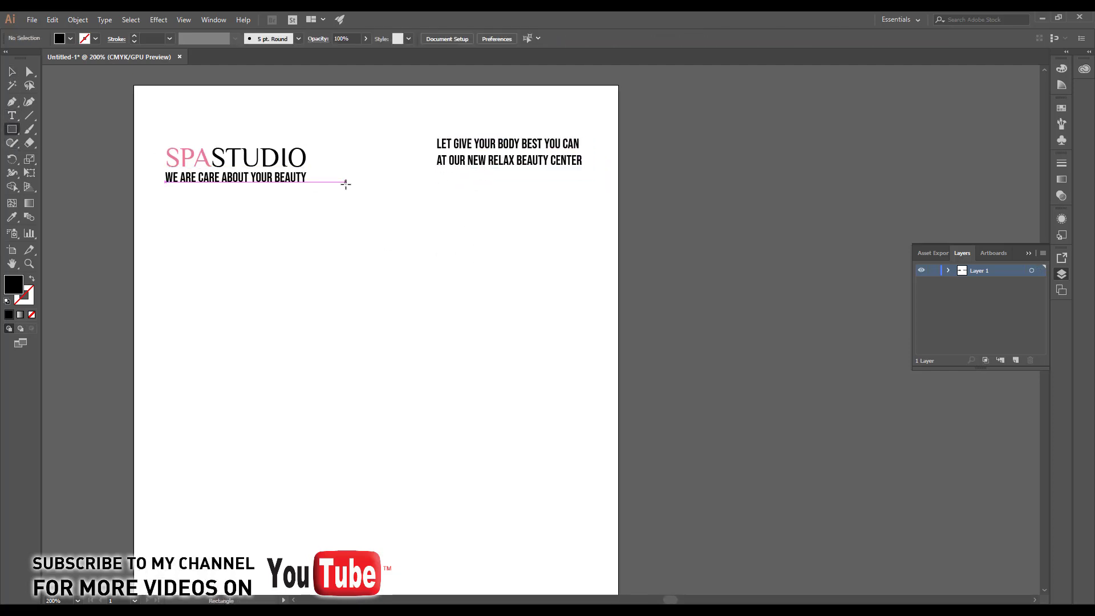
left_click_drag(345, 182, 430, 266)
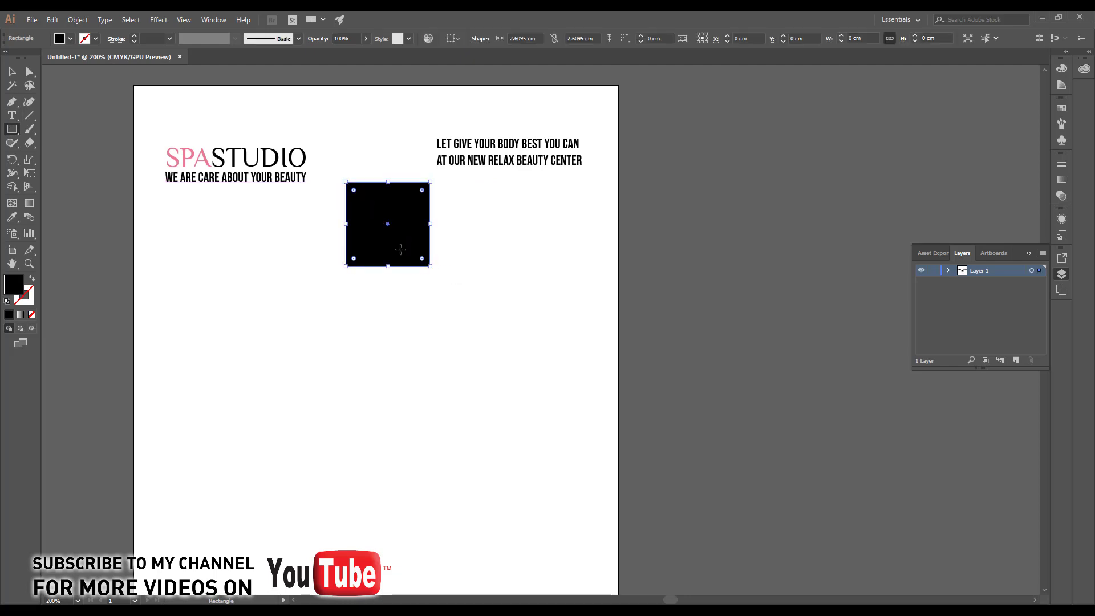
key("v")
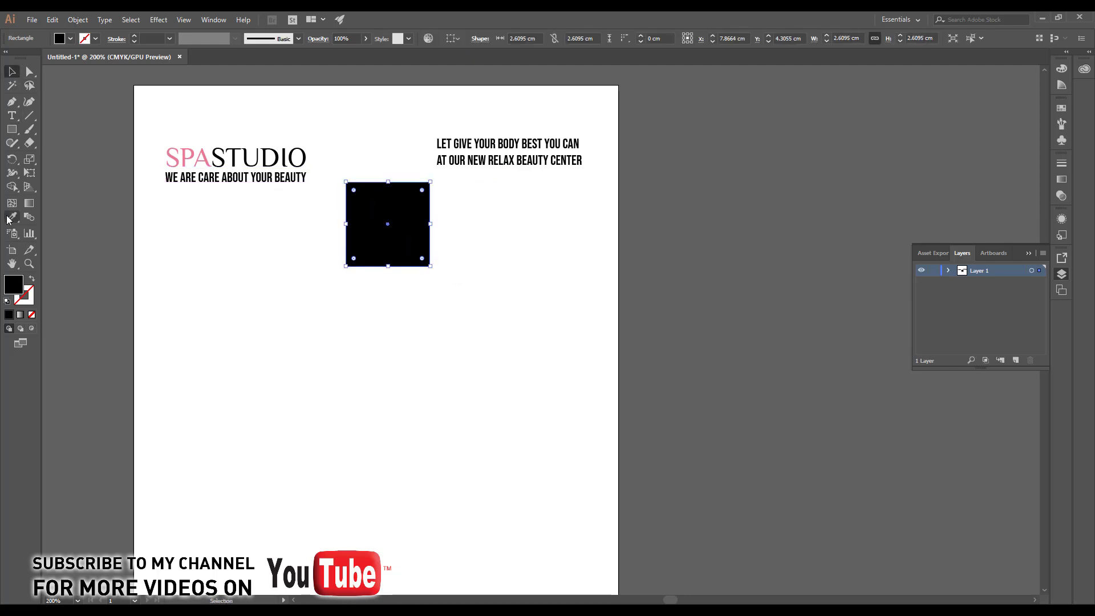
left_click(10, 219)
left_click(191, 156)
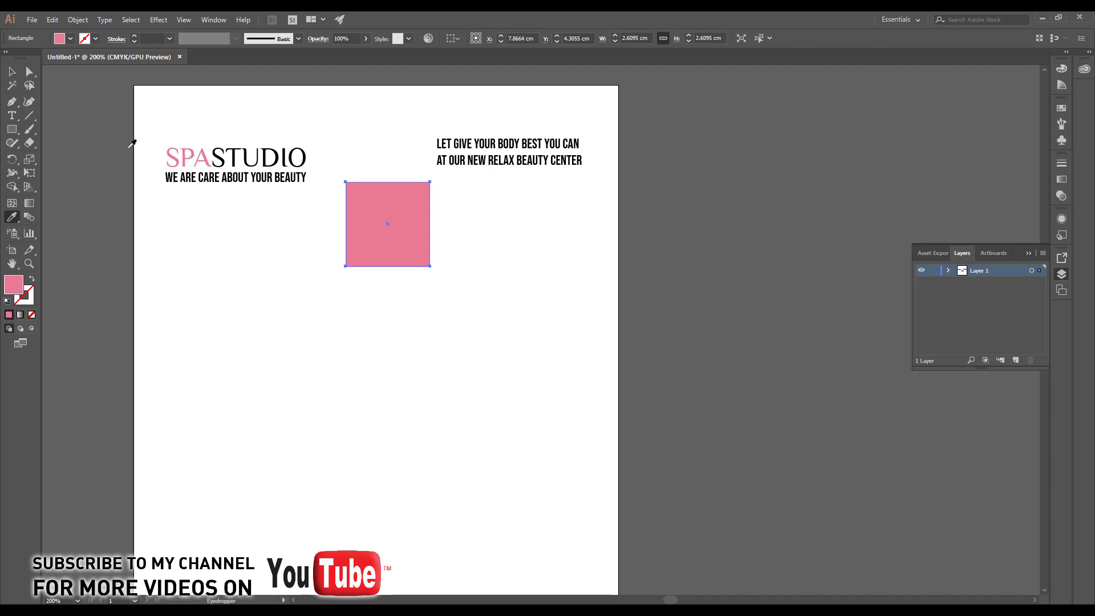
left_click(10, 73)
Step: Paste a copy of the square in front, move it right beside the first, and fill it black
scroll(463, 242, "up", 1)
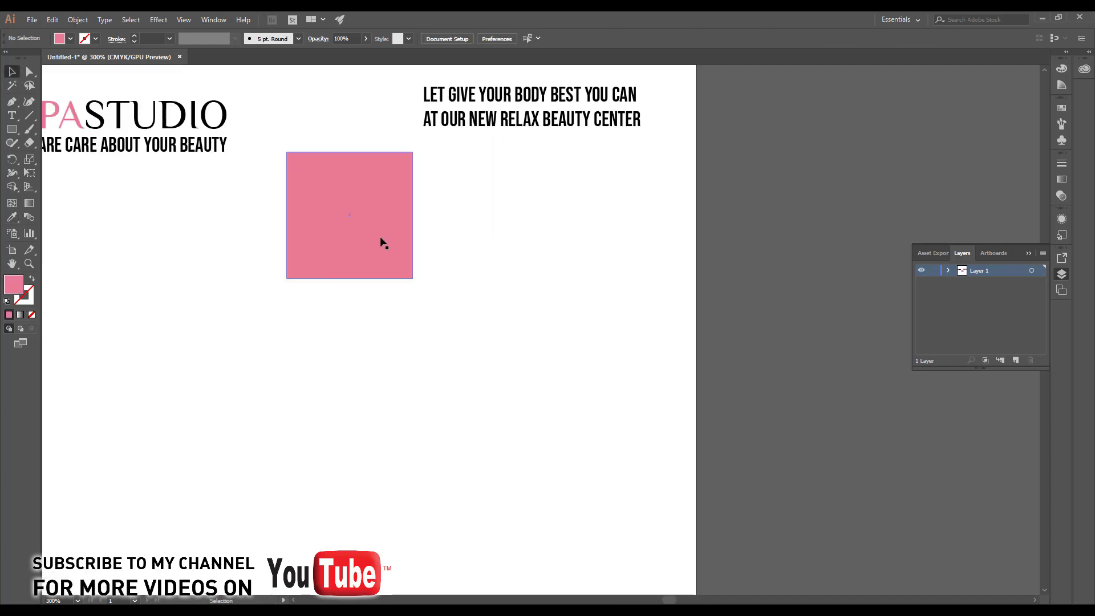
left_click(53, 20)
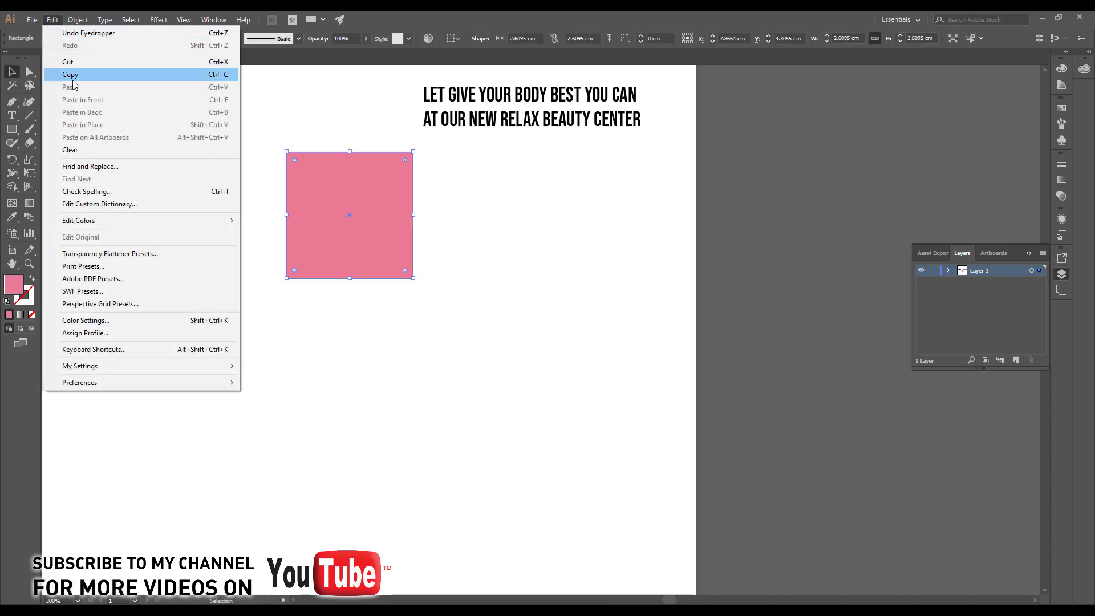
left_click(71, 73)
left_click(52, 20)
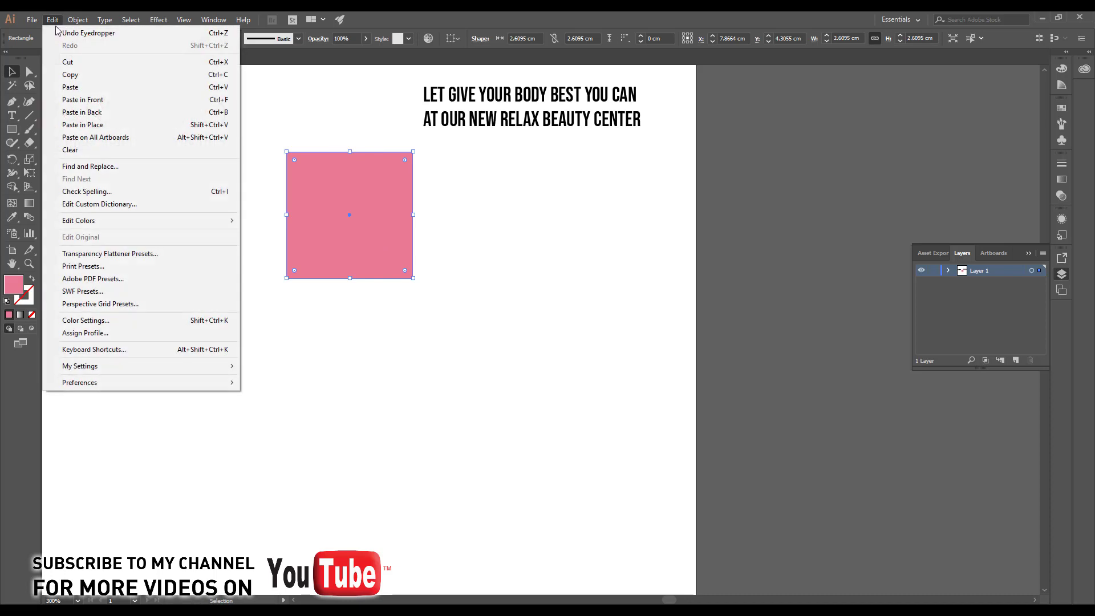
left_click(75, 99)
left_click_drag(345, 211, 456, 215)
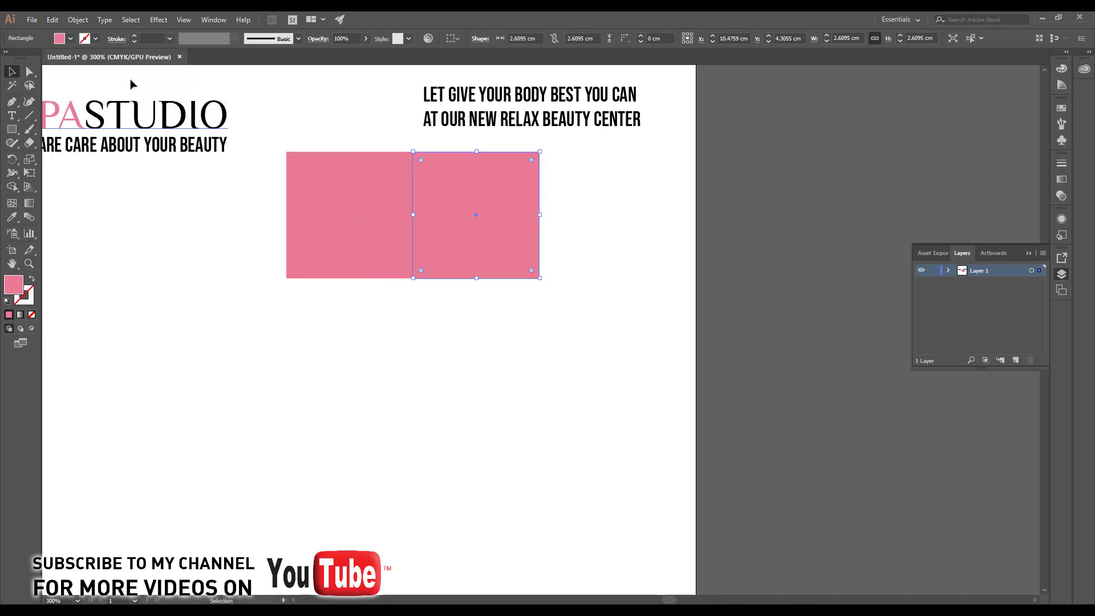
left_click(70, 38)
left_click(33, 58)
left_click(343, 373)
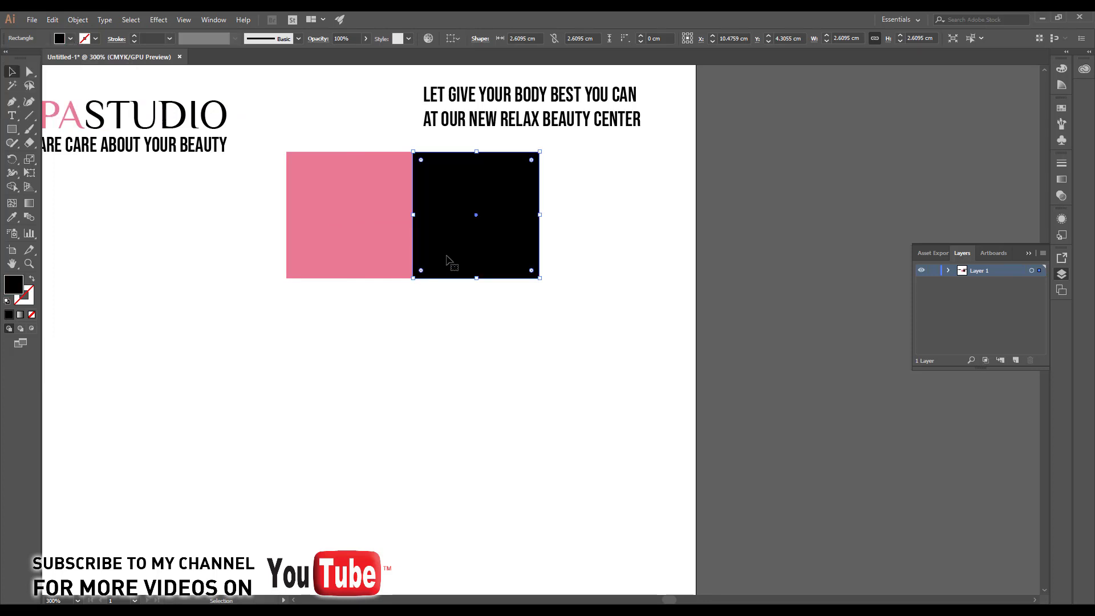
Step: Duplicate the black square to the right, recolour it pink, and select all three
left_click_drag(458, 255, 576, 256)
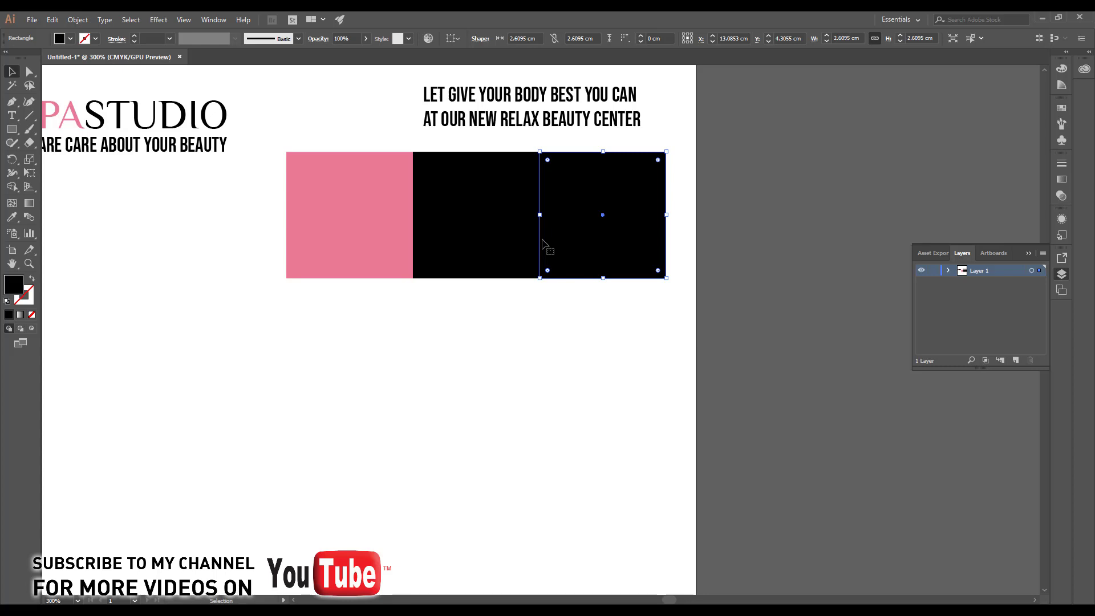
key("i")
left_click(379, 226)
key("v")
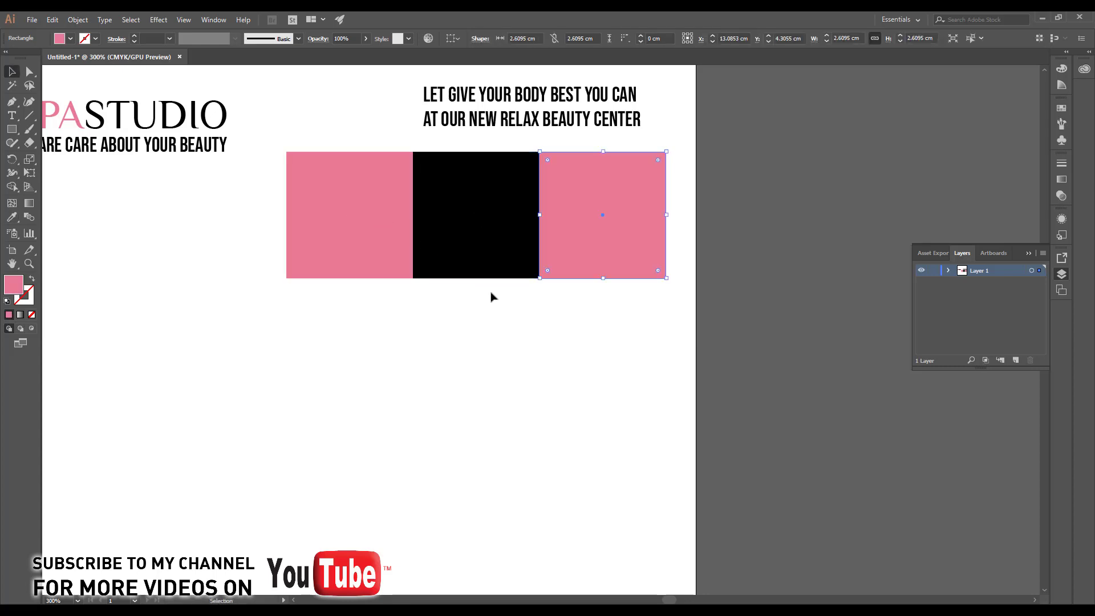
left_click_drag(585, 314, 398, 235)
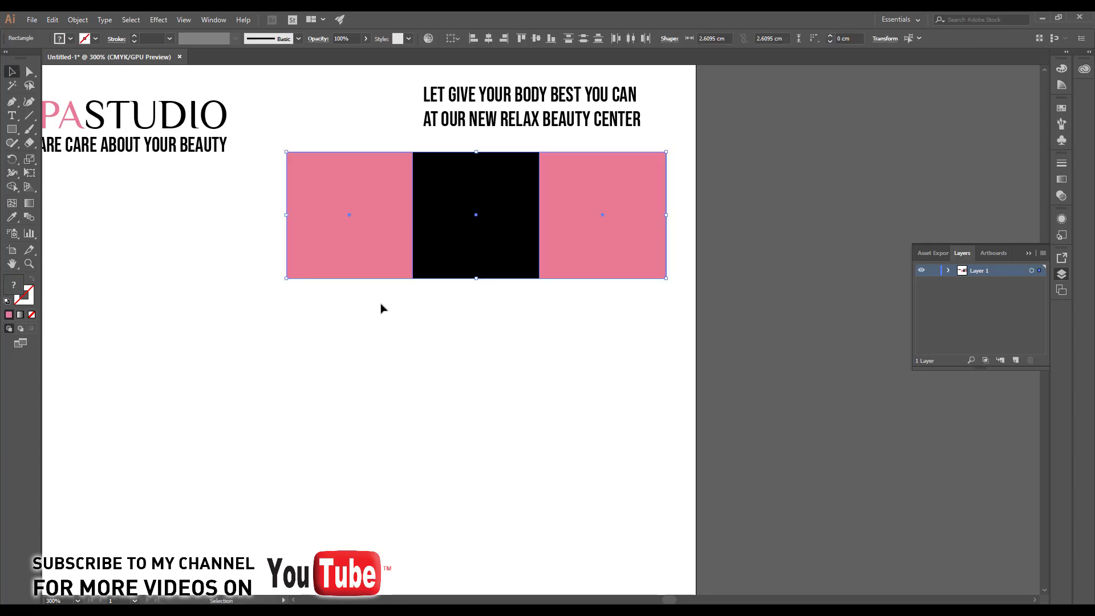
mouse_move(381, 307)
left_mouse_down()
mouse_move(431, 246)
mouse_move(453, 257)
left_mouse_up()
key("ctrl+minus")
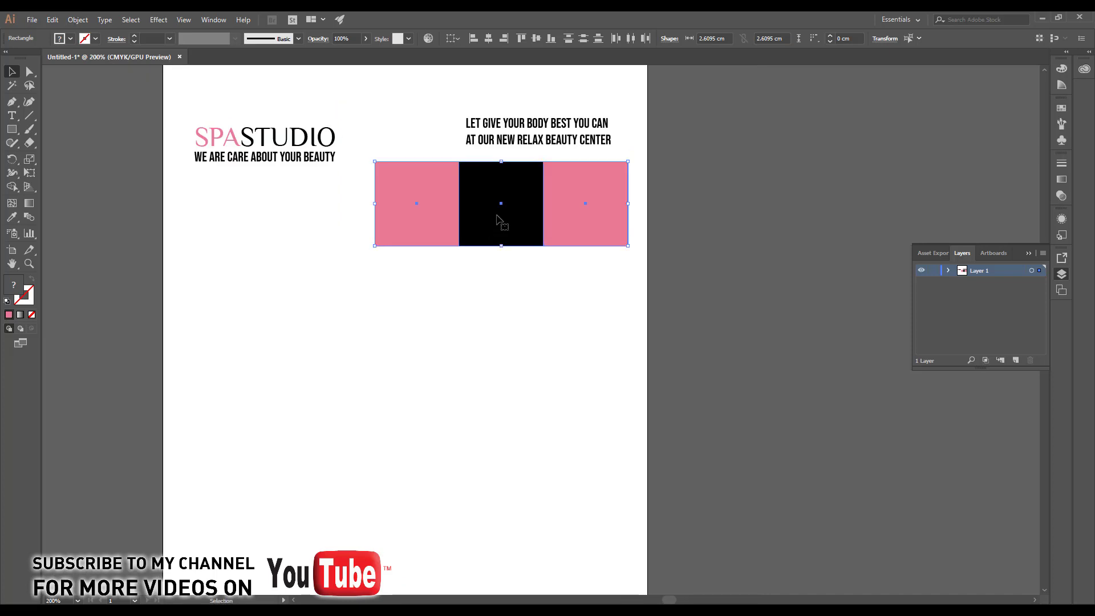
Step: Add two more pink-black-pink rows, each one square down and left, then select all squares
left_click_drag(499, 216, 414, 301)
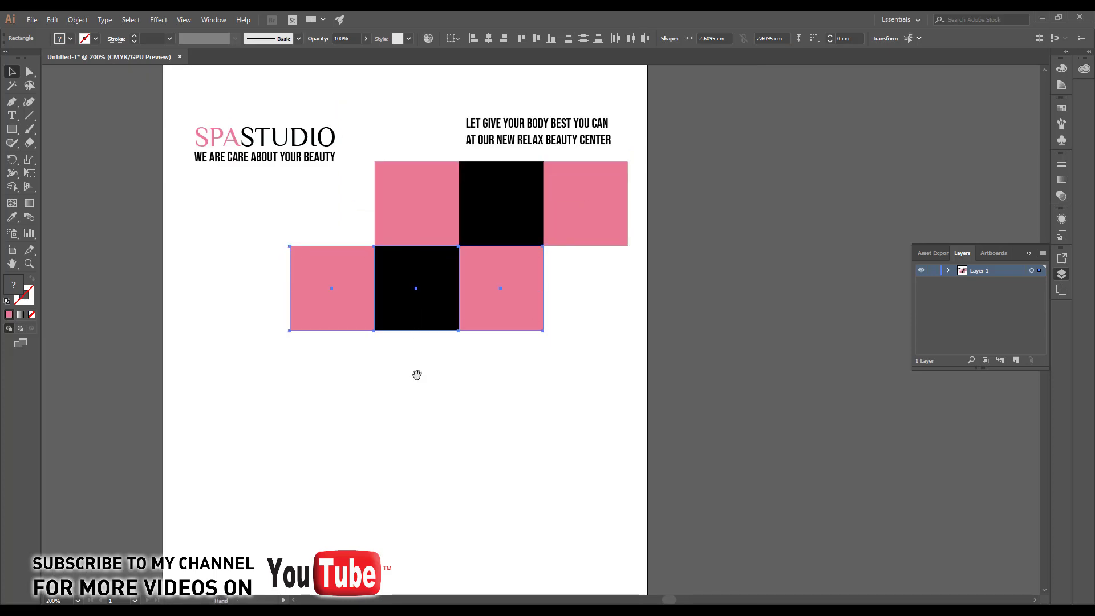
left_click_drag(416, 373, 432, 309)
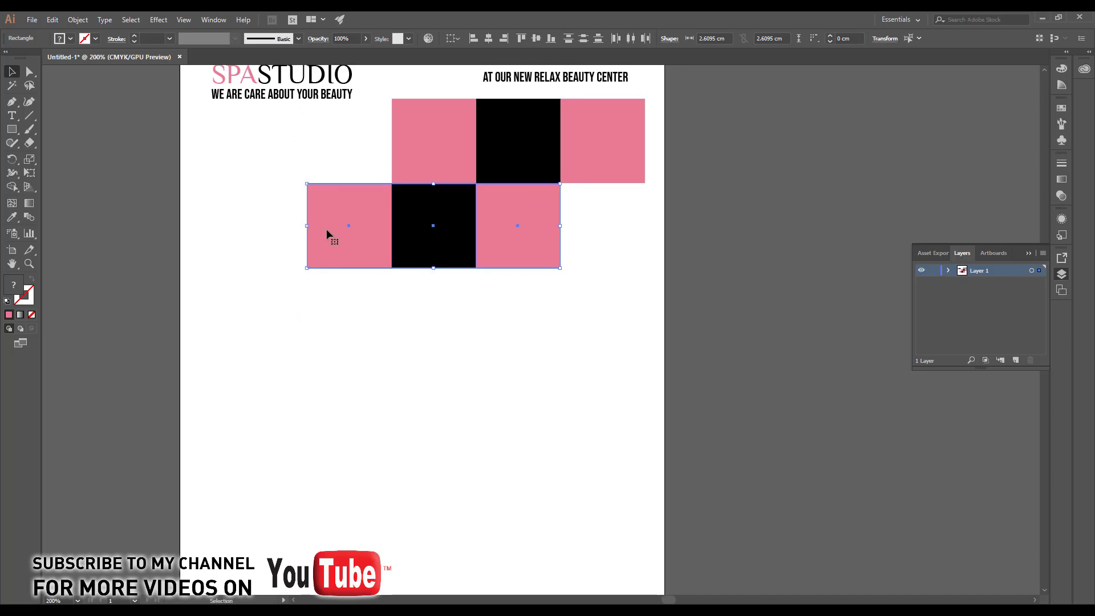
left_click(62, 22)
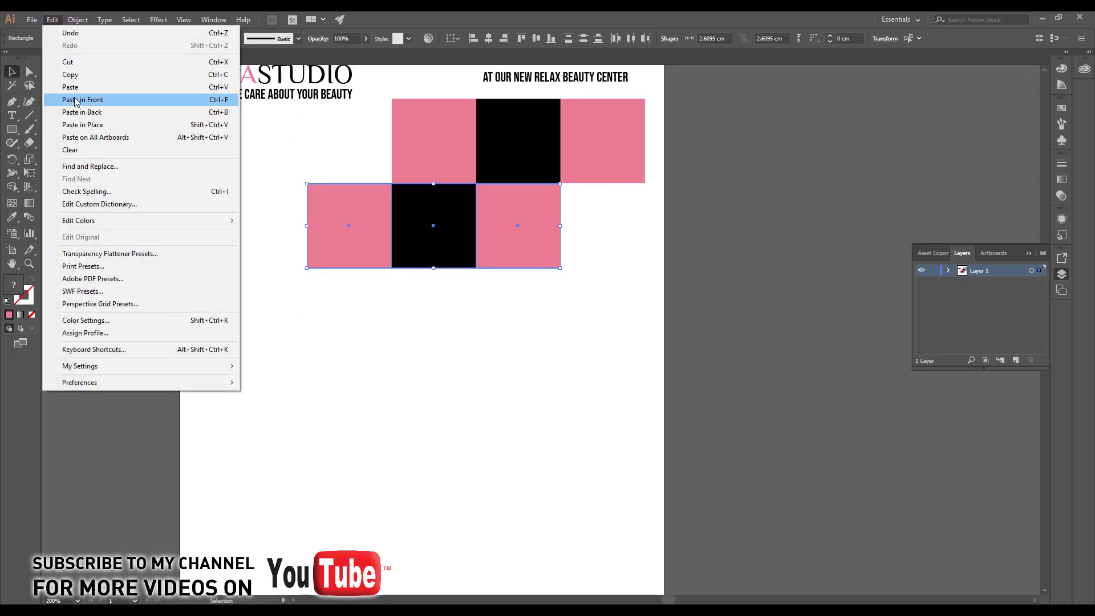
left_click(73, 76)
left_click(52, 20)
left_click(81, 100)
mouse_move(442, 239)
left_mouse_down()
mouse_move(365, 329)
mouse_move(358, 322)
left_mouse_up()
left_click(455, 378)
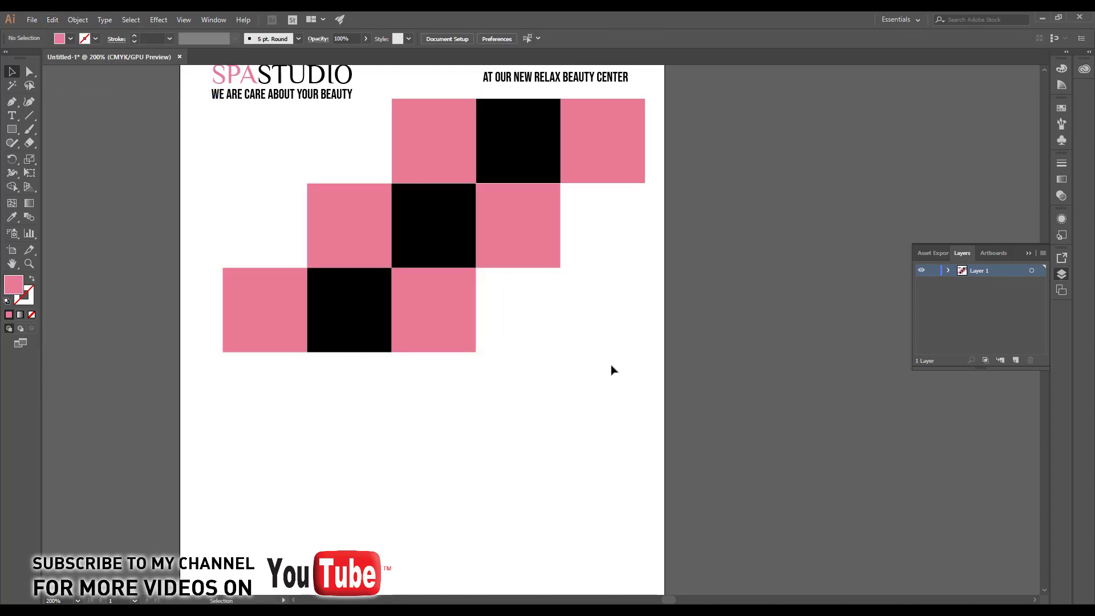
left_click_drag(611, 370, 258, 151)
Step: Group the squares and centre them horizontally on the artboard
left_click(86, 22)
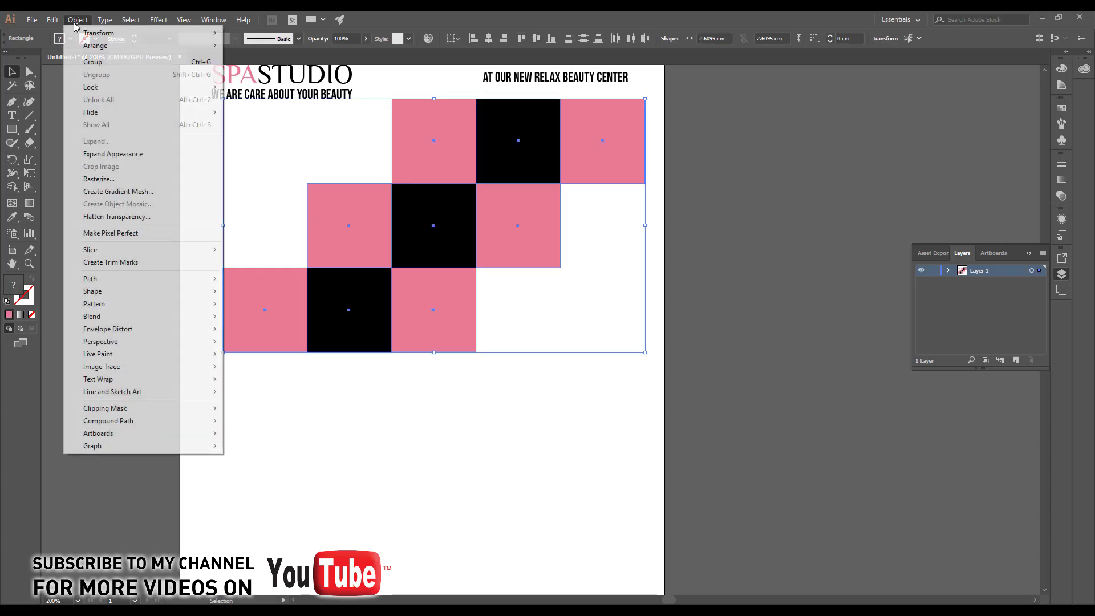
left_click(85, 64)
left_click(454, 40)
left_click(480, 76)
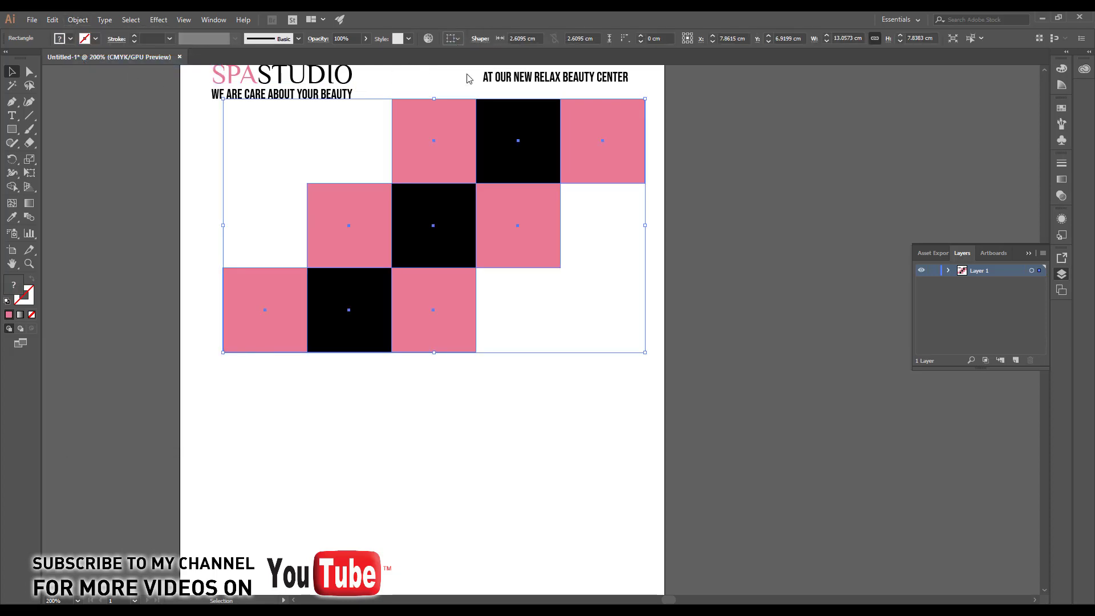
left_click(489, 38)
left_click(478, 297)
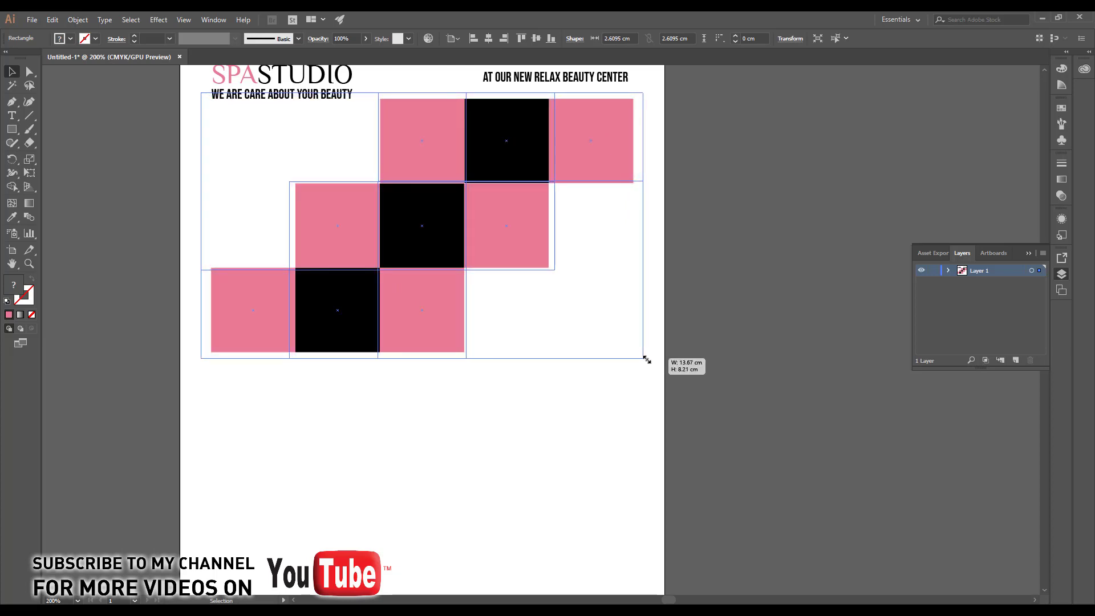
Step: Enlarge the grid slightly to about 2.73 cm squares, then ungroup it
left_click_drag(635, 356, 648, 360)
left_click(626, 384)
left_click(457, 146)
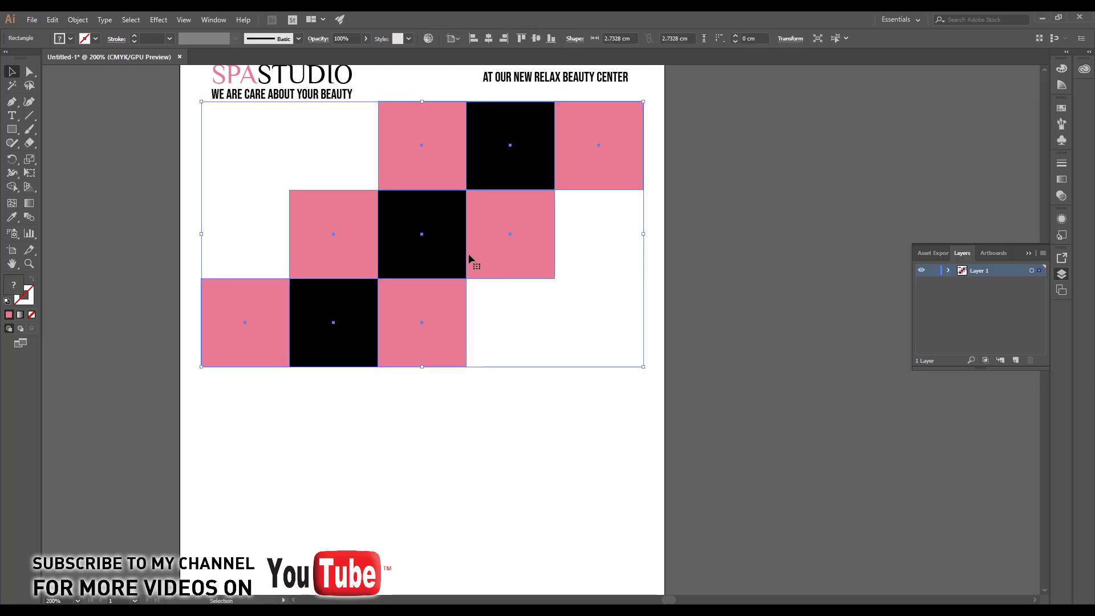
left_click_drag(425, 294, 412, 227)
right_click(393, 162)
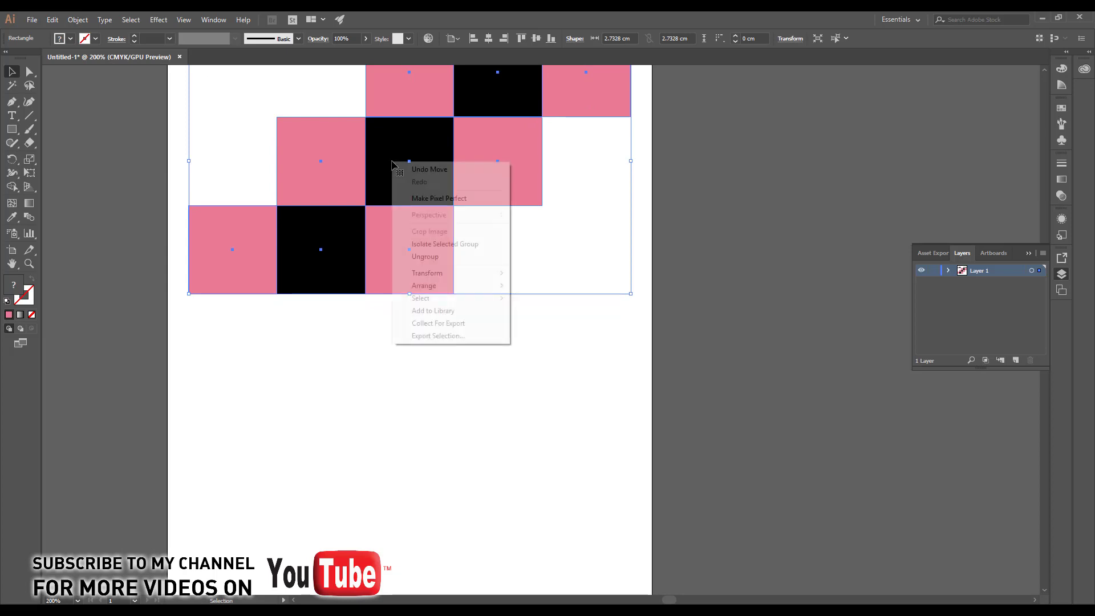
left_click(422, 254)
left_click(356, 347)
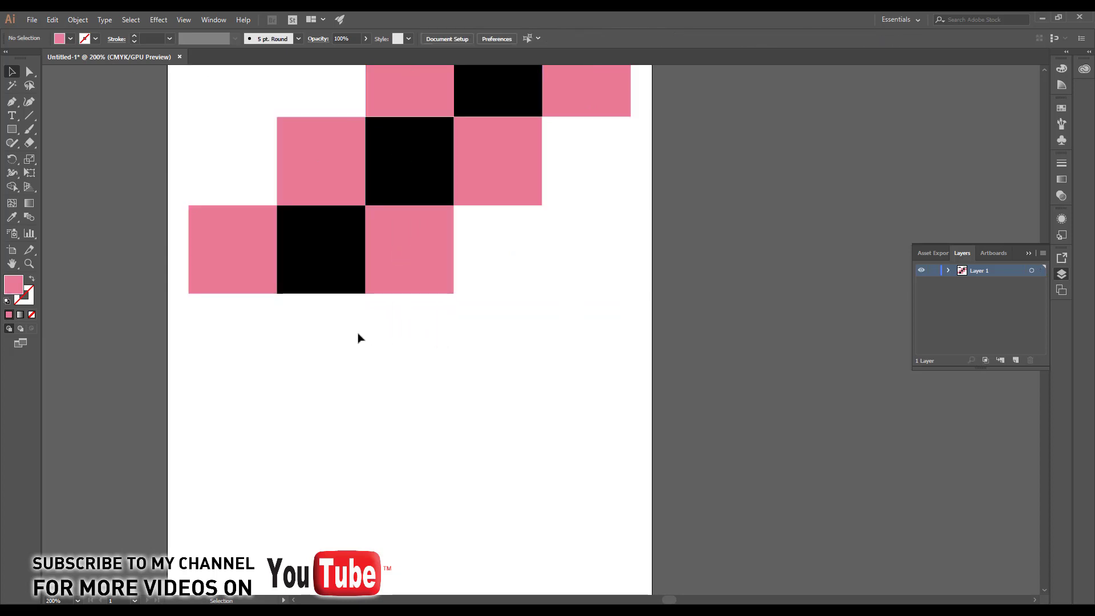
Step: Copy the bottom-left pink-and-black pair and place it directly below the bottom row
mouse_move(342, 342)
left_mouse_down()
mouse_move(254, 287)
mouse_move(268, 261)
left_mouse_up()
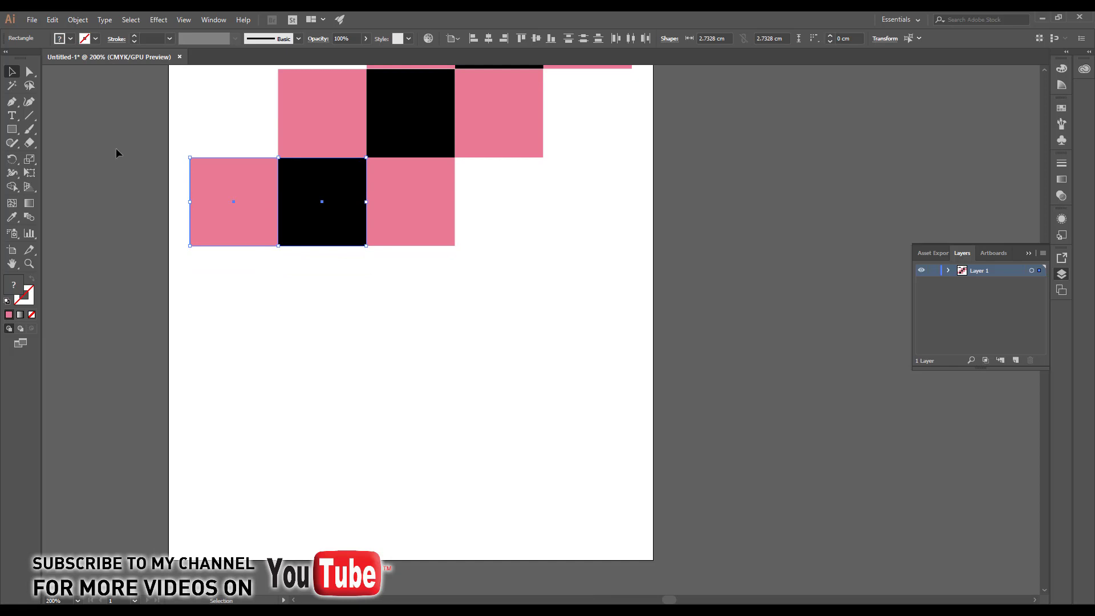
left_click(53, 20)
left_click(52, 19)
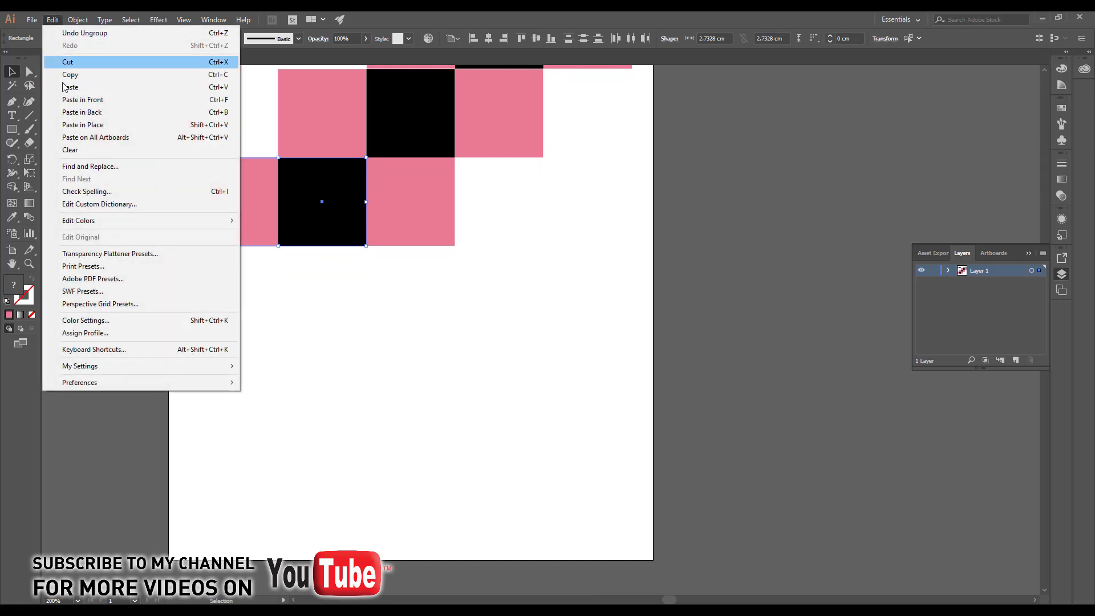
left_click(85, 98)
left_click_drag(294, 191, 294, 284)
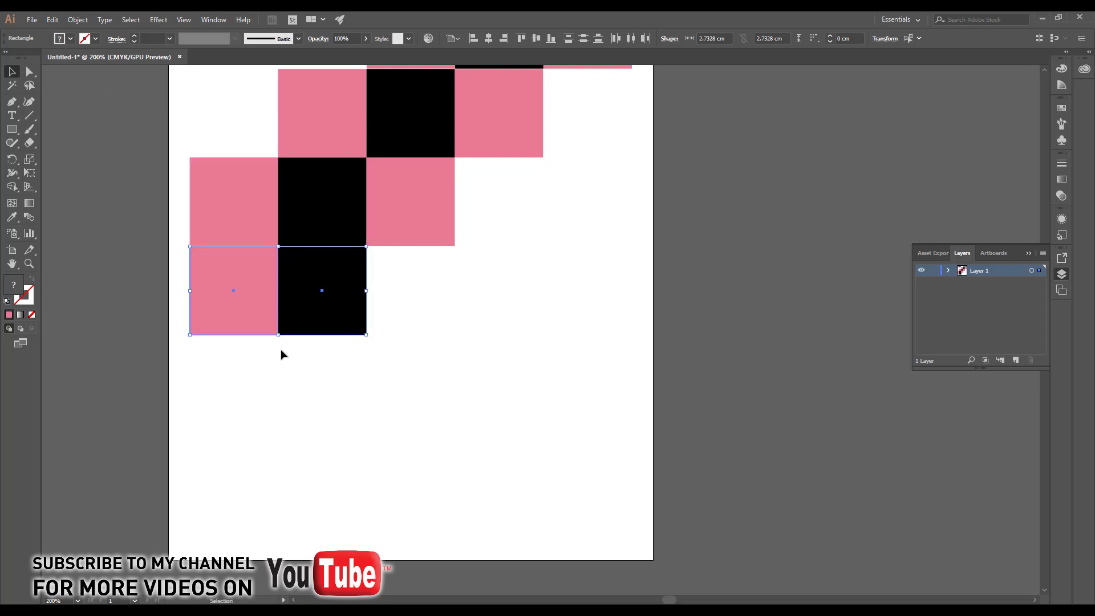
key("Up")
left_click(305, 396)
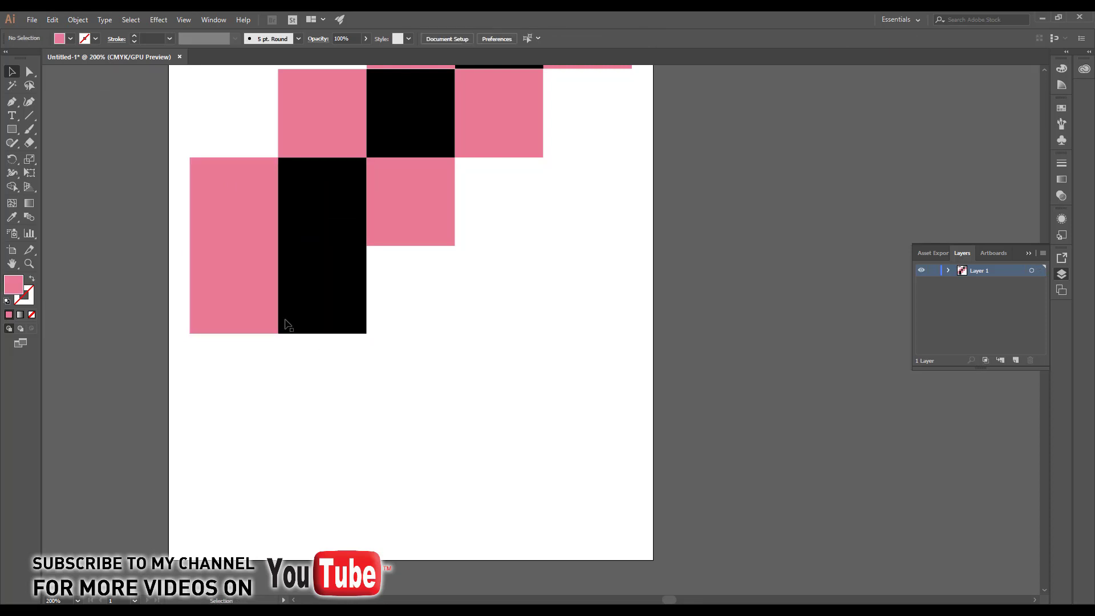
Step: Paste a copy of a black square below the left pink column, then select the lower-left pair
left_click(267, 300)
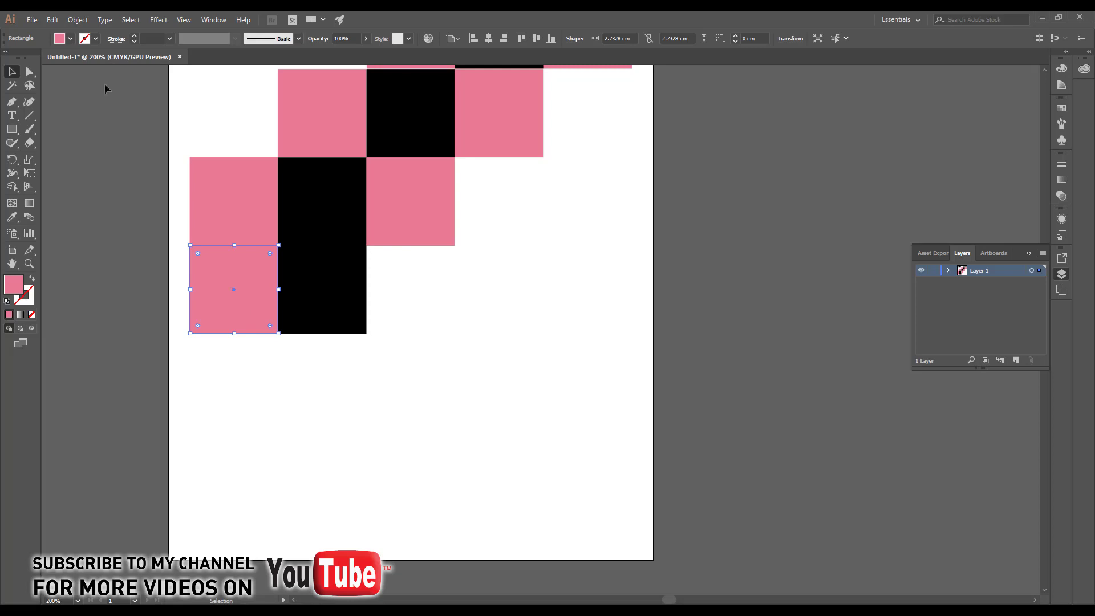
left_click(317, 305)
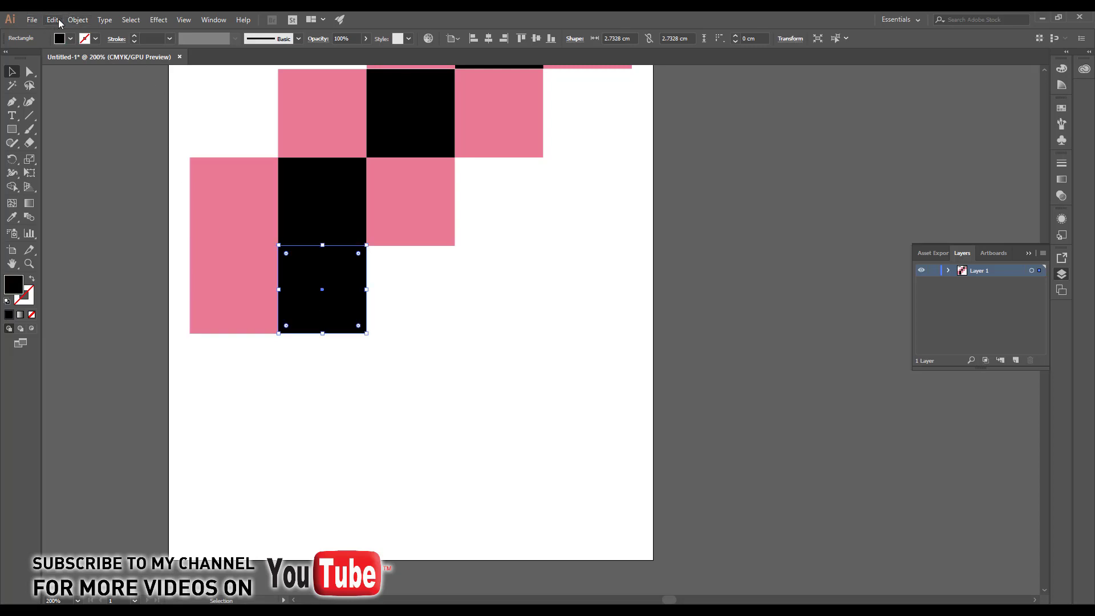
left_click(54, 20)
left_click(70, 75)
left_click(54, 19)
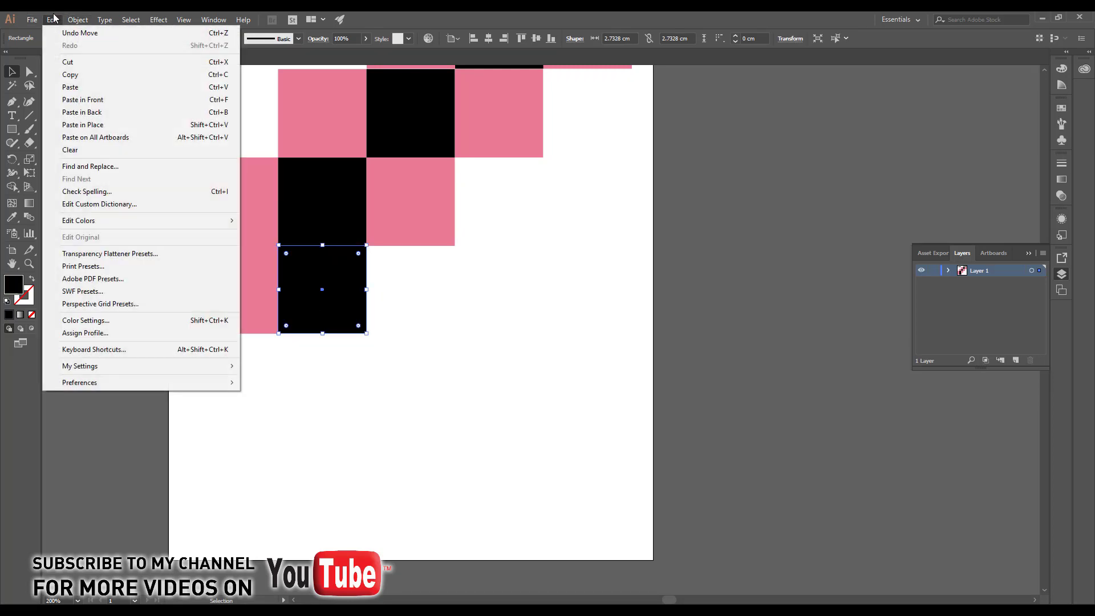
left_click(70, 87)
mouse_move(541, 350)
left_mouse_down()
mouse_move(321, 404)
mouse_move(234, 398)
left_mouse_up()
left_click(345, 392)
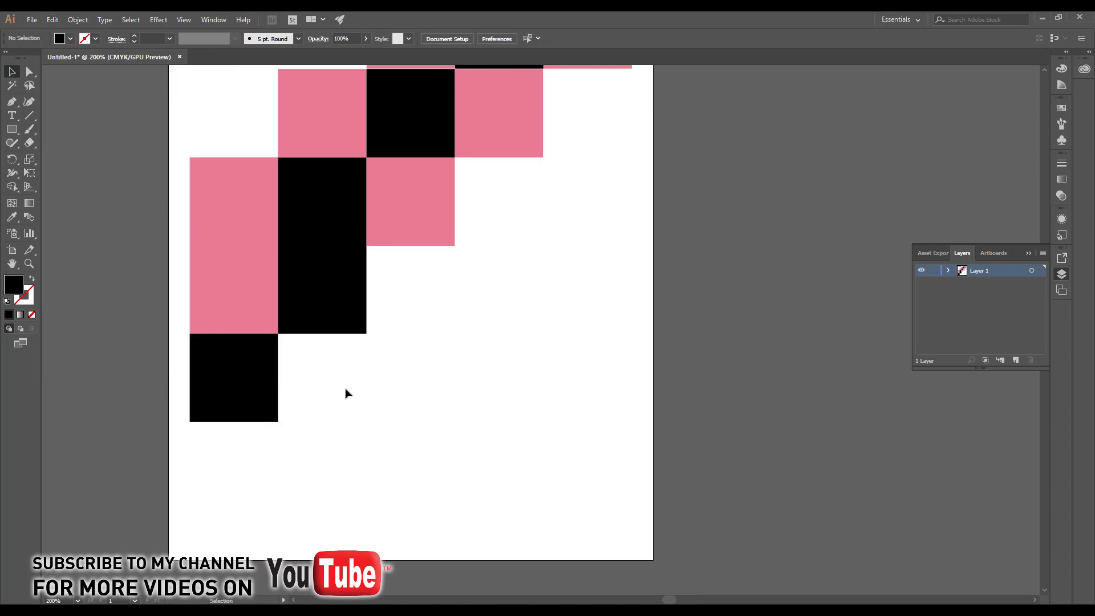
left_click(244, 313)
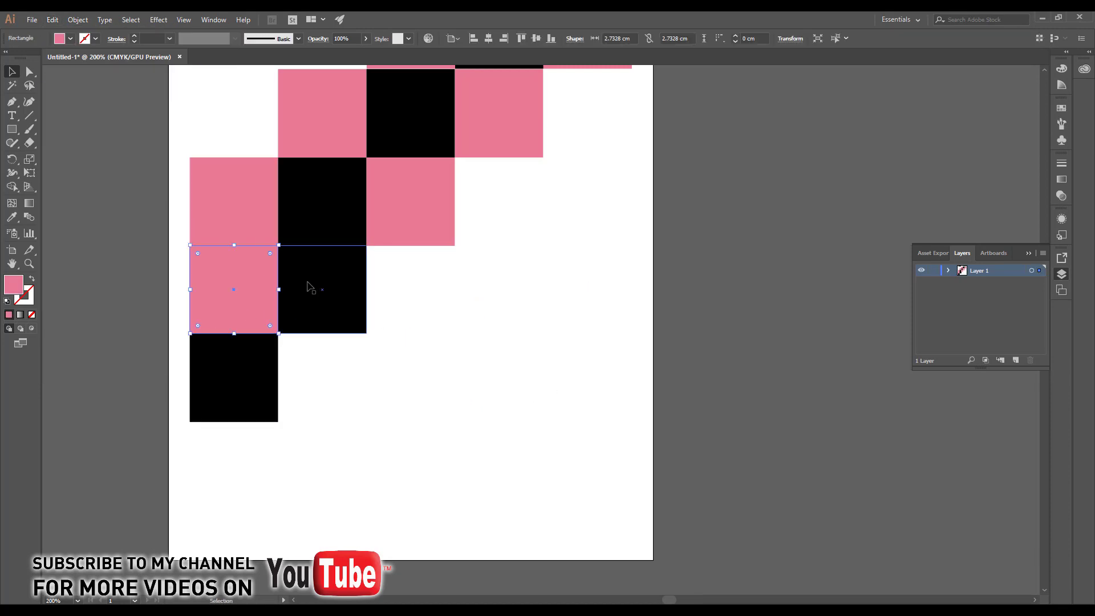
left_click(311, 286)
scroll(419, 256, "up", 5)
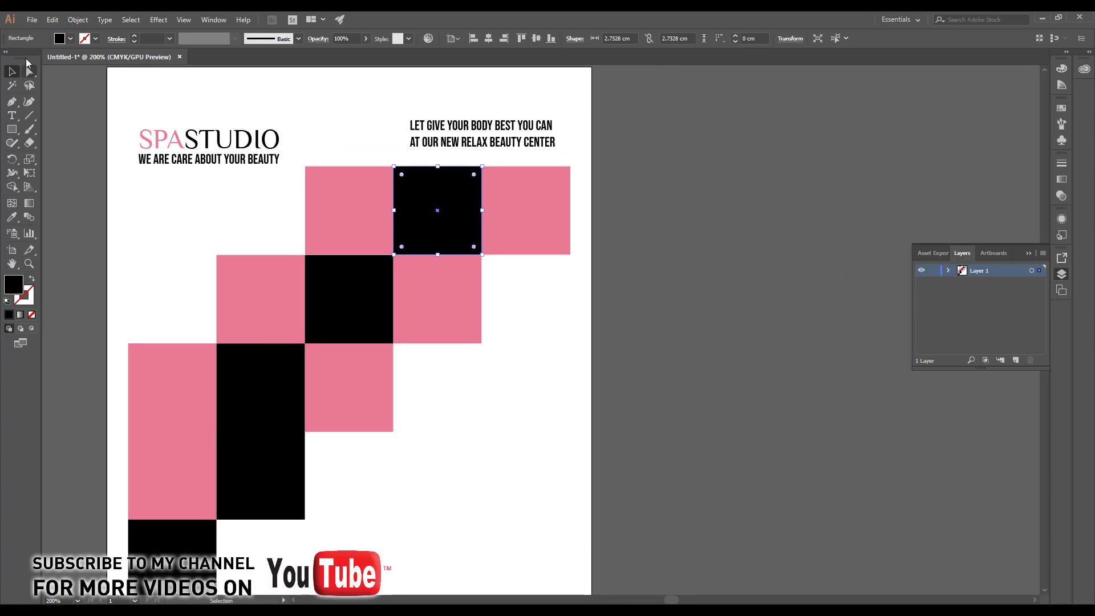
Step: Place the massage spa photo from the Illustrator Lesson > 002 folder
left_click(32, 22)
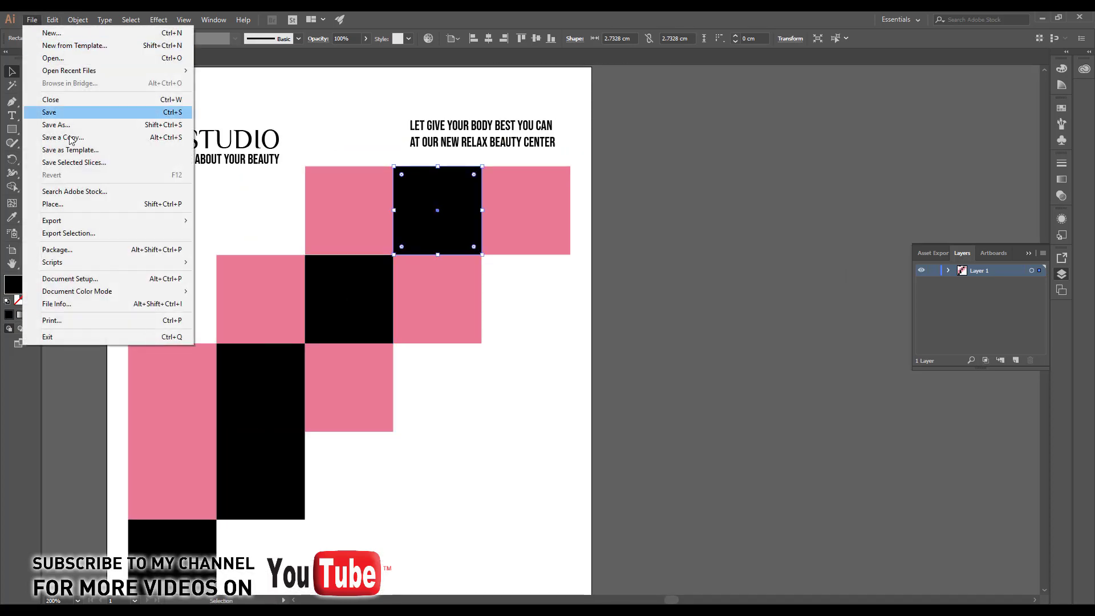
left_click(67, 203)
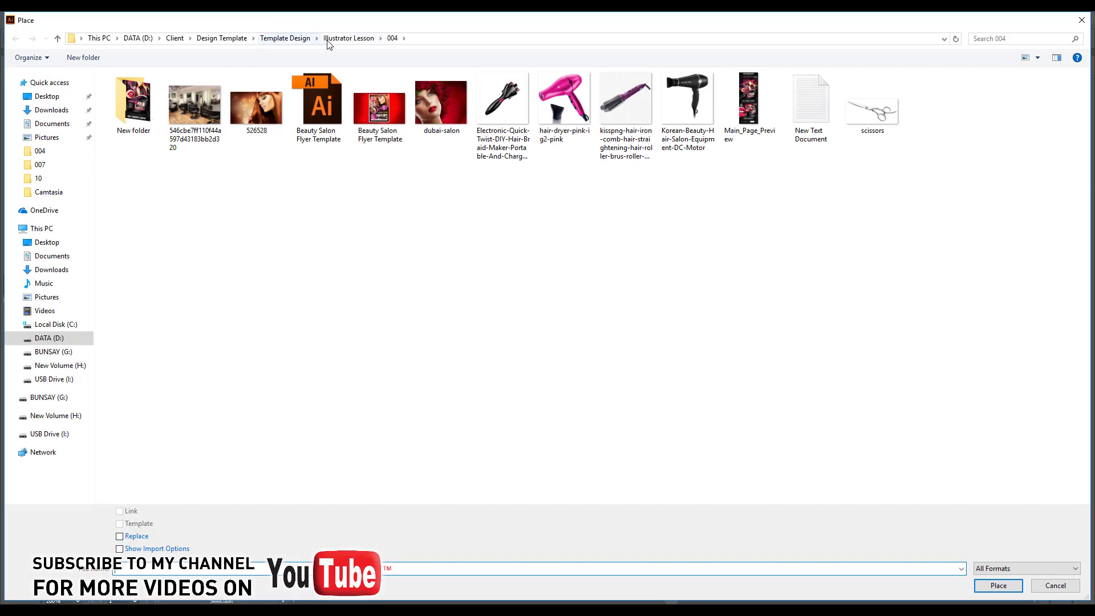
left_click(332, 39)
double_click(195, 101)
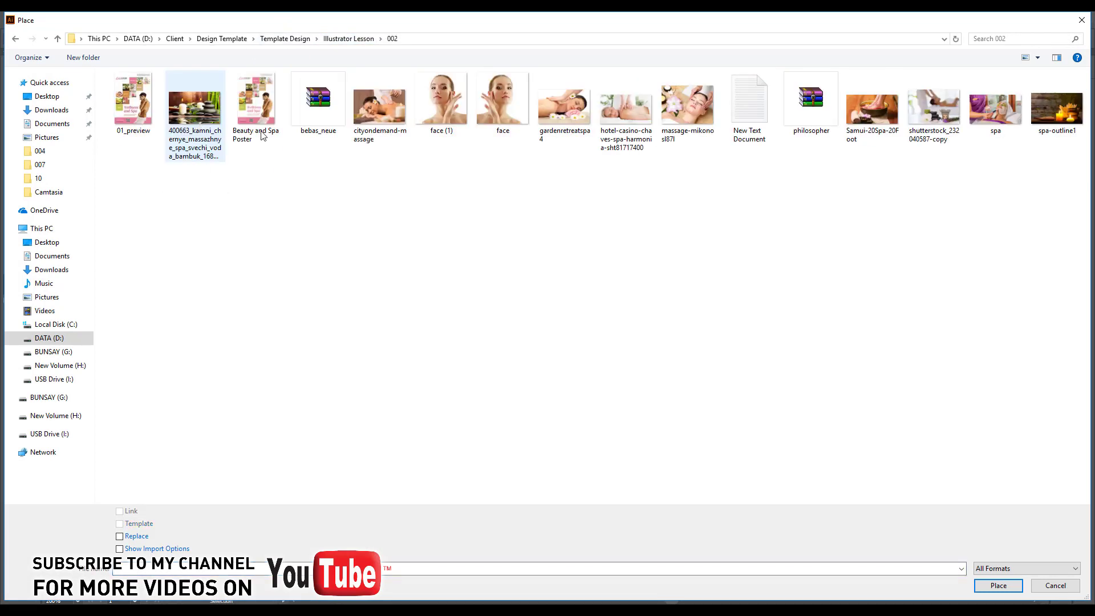
left_click(644, 114)
left_click(998, 586)
left_click(288, 166)
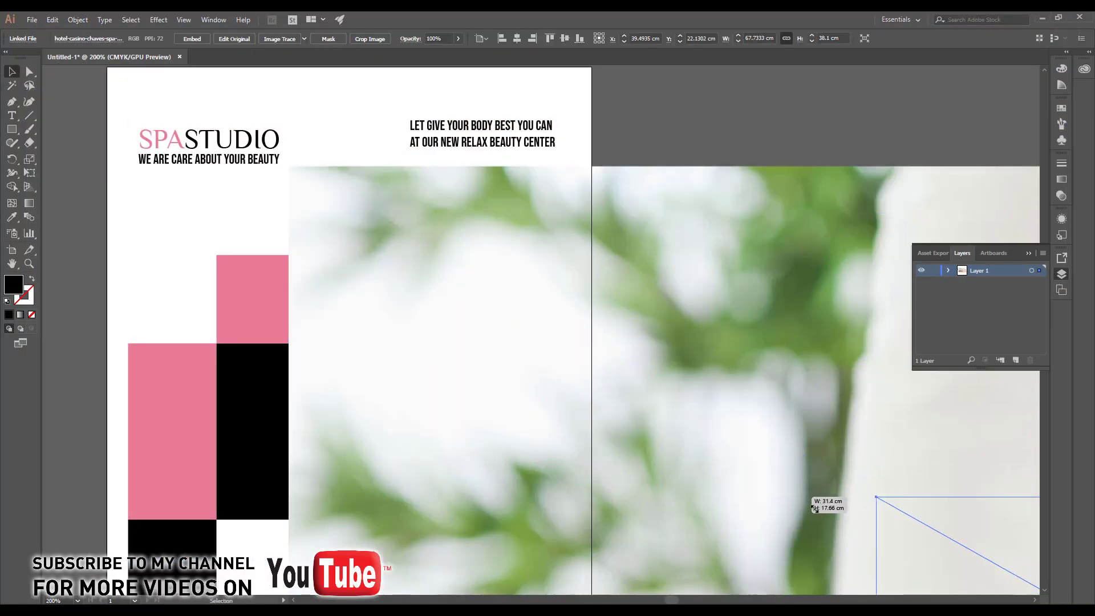
Step: Scale the massage photo down and fit it over the top row's two right-hand squares
mouse_move(288, 167)
left_mouse_down()
mouse_move(893, 507)
mouse_move(339, 186)
mouse_move(707, 406)
left_mouse_up()
mouse_move(767, 439)
left_mouse_down()
mouse_move(511, 199)
mouse_move(446, 200)
left_mouse_up()
key("ctrl+plus")
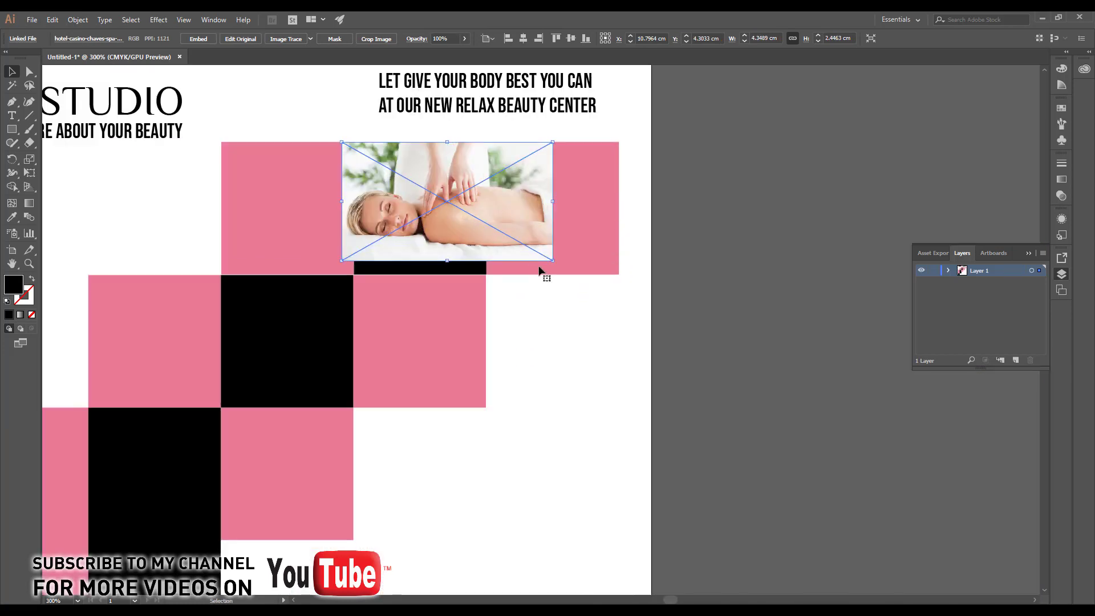
left_click_drag(553, 260, 577, 274)
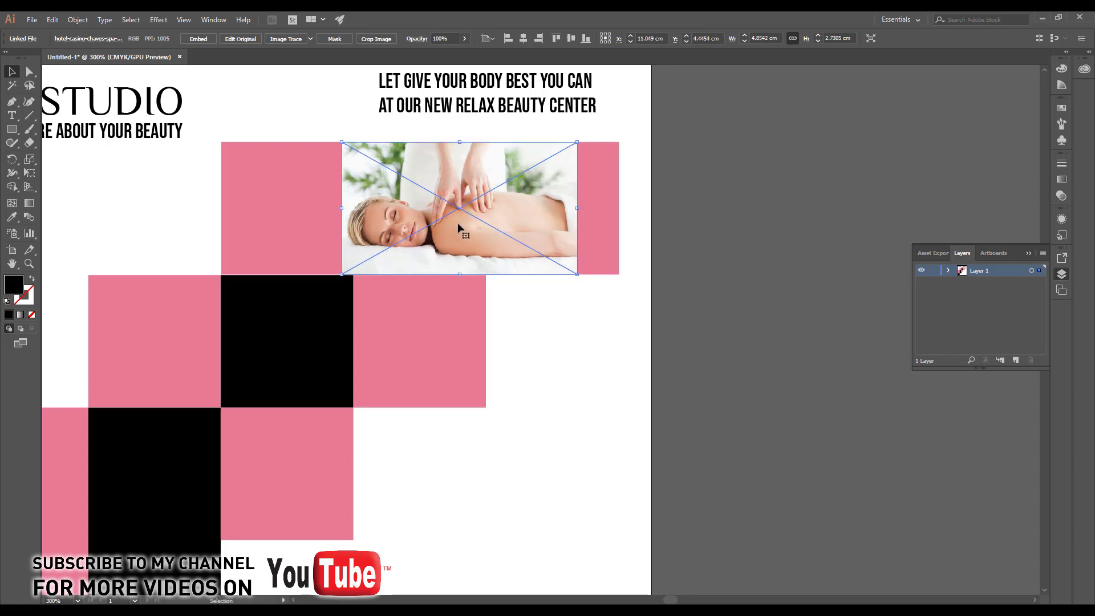
left_click_drag(491, 226, 504, 225)
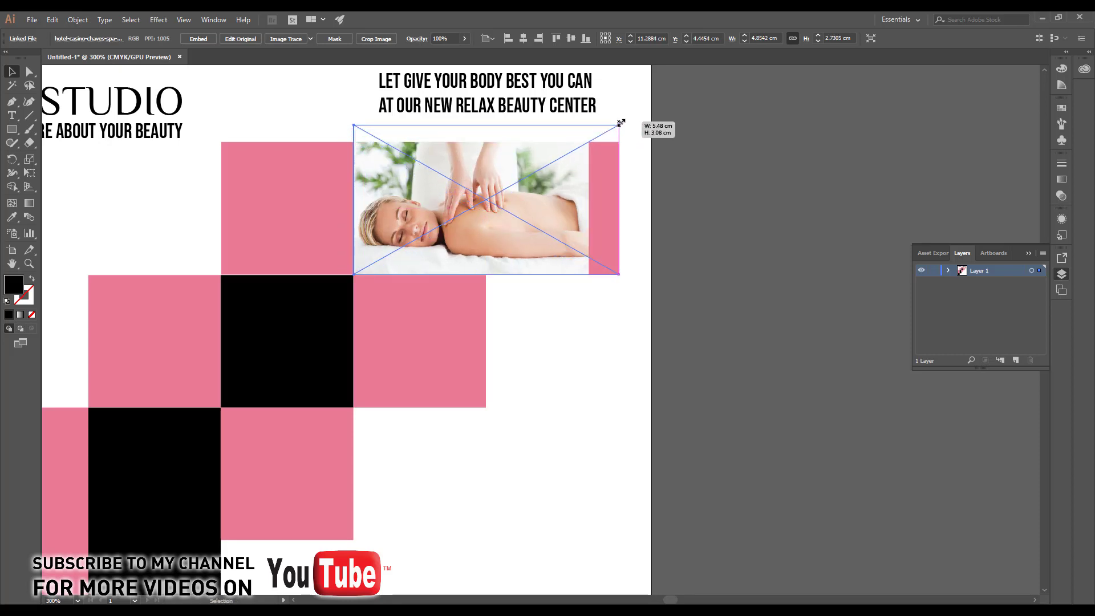
left_click_drag(587, 142, 619, 124)
Step: Send the photo to the back, widen the black square across both squares, and delete the pink square
right_click(513, 193)
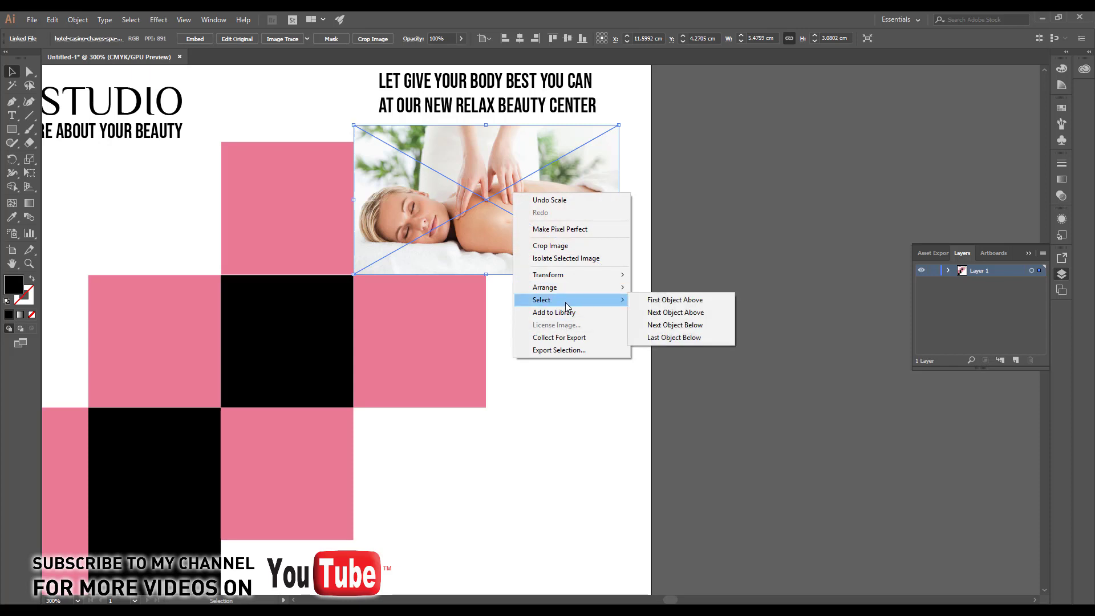
mouse_move(546, 287)
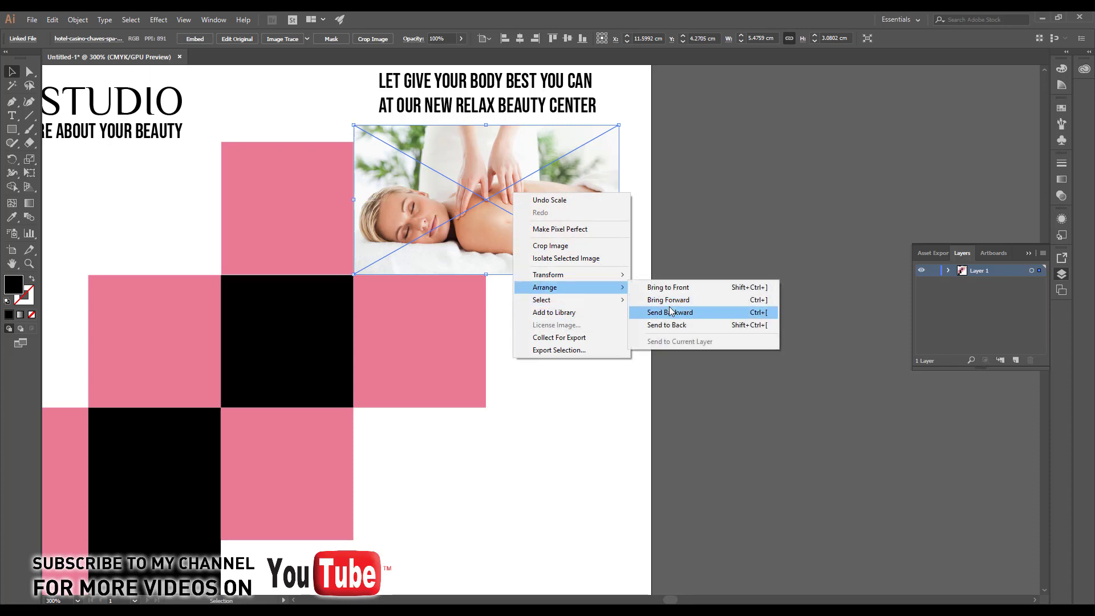
left_click(667, 325)
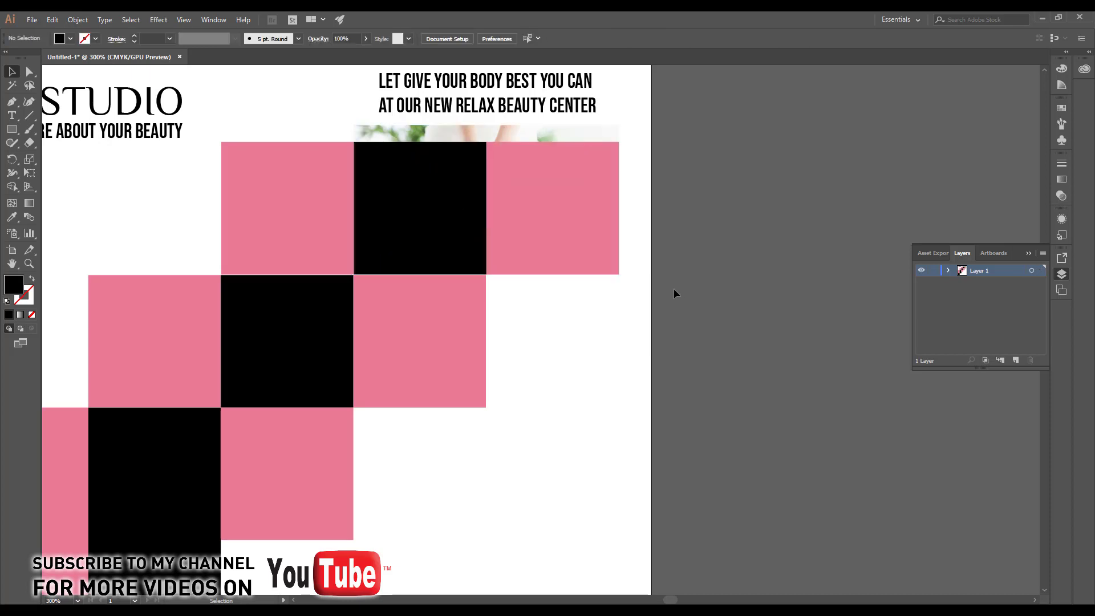
left_click(463, 188)
left_click_drag(485, 211, 615, 222)
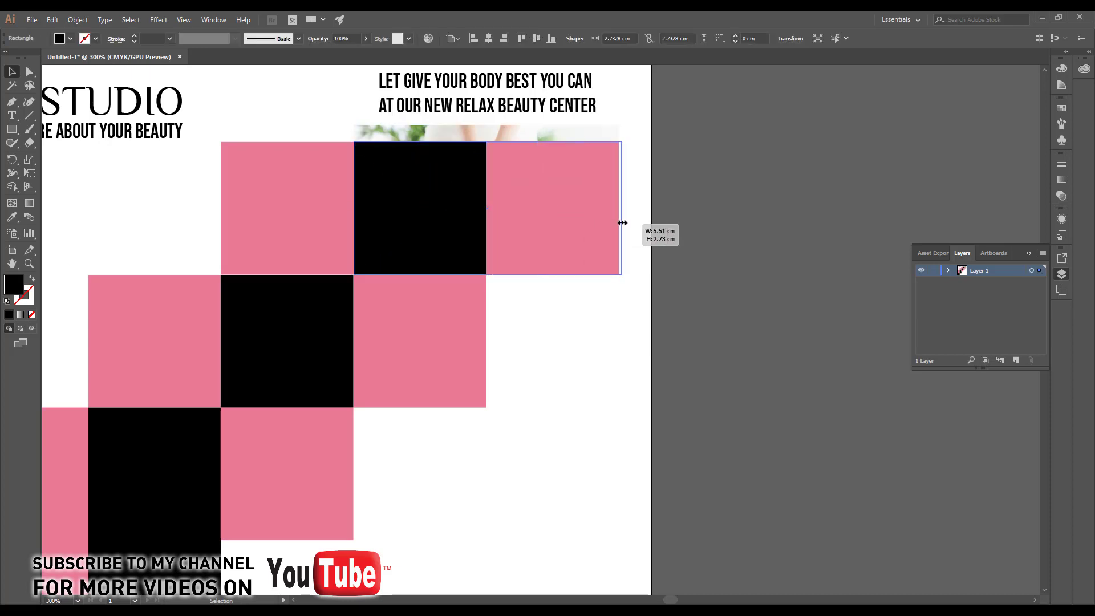
left_click(503, 194)
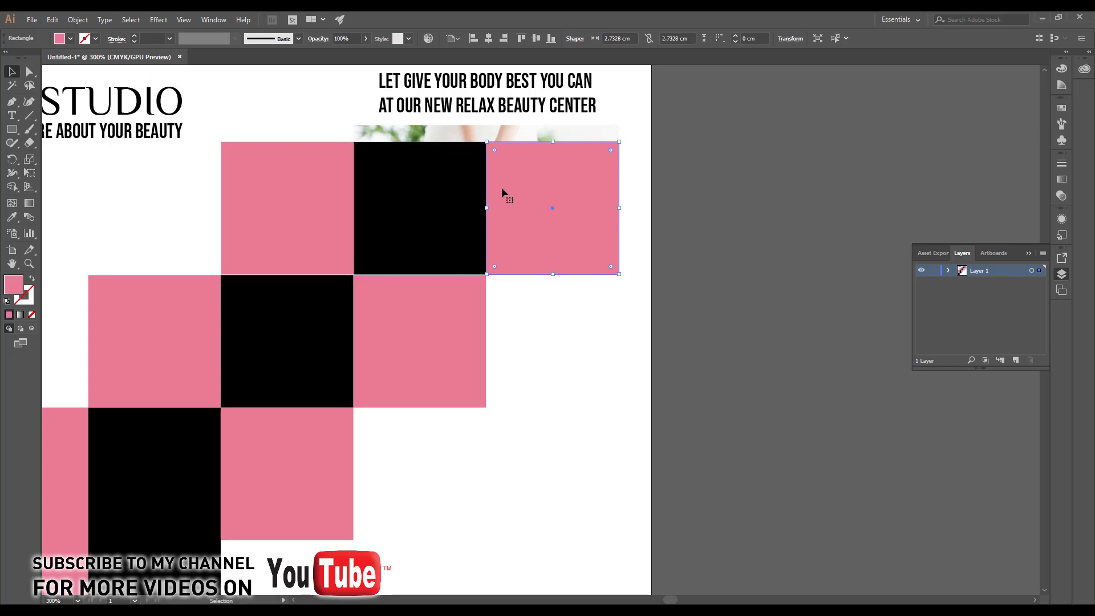
key("Delete")
Step: Clip the photo to the wide black rectangle with Make Clipping Mask
left_click(489, 188)
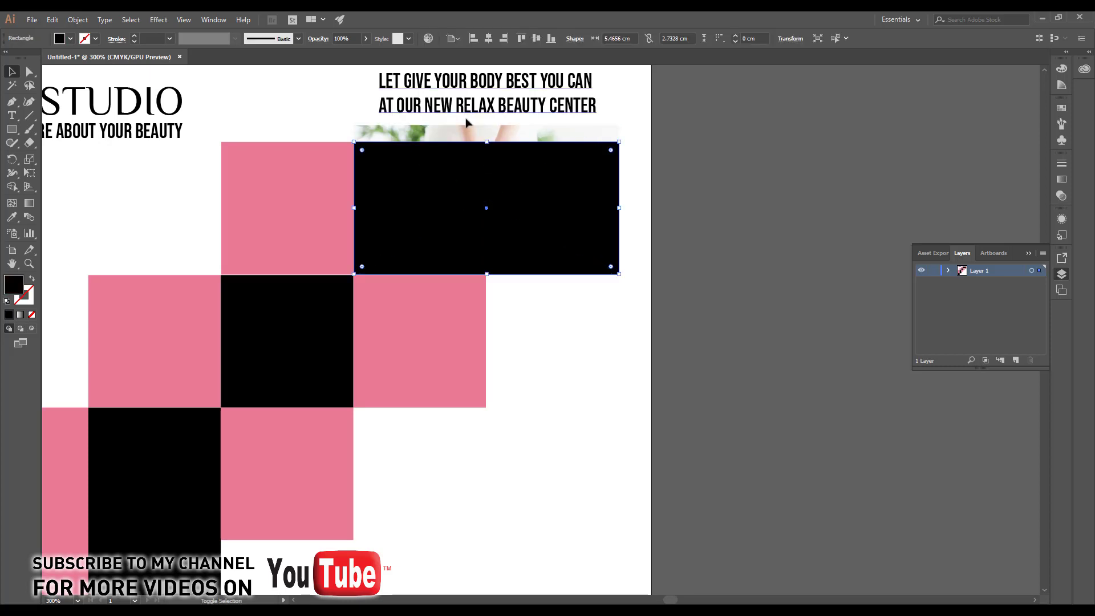
left_click(465, 131, "shift")
right_click(469, 193)
left_click(496, 275)
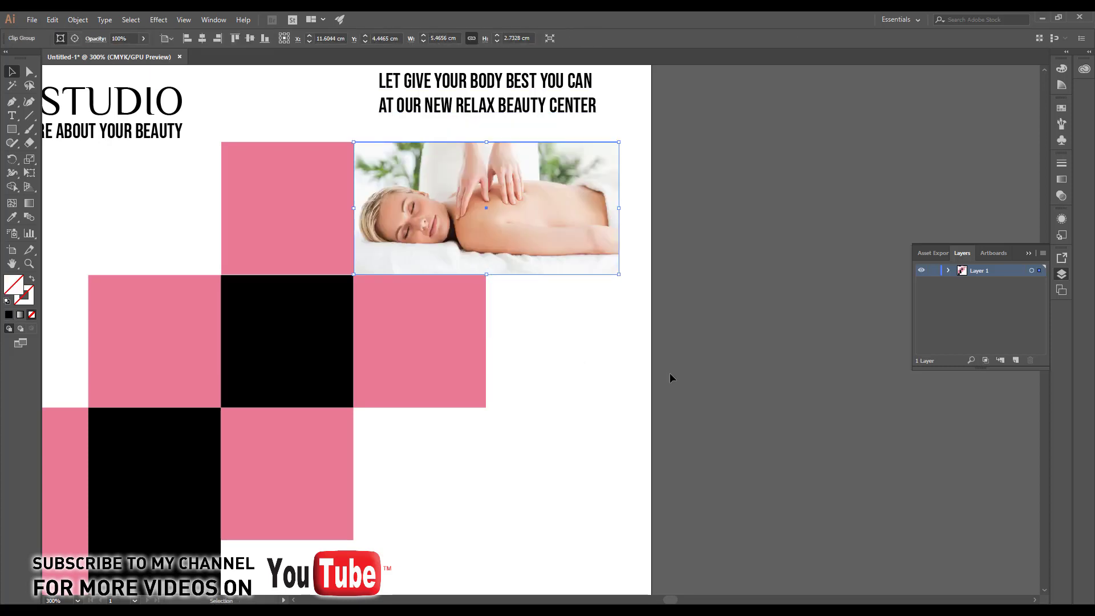
scroll(643, 374, "down", 2)
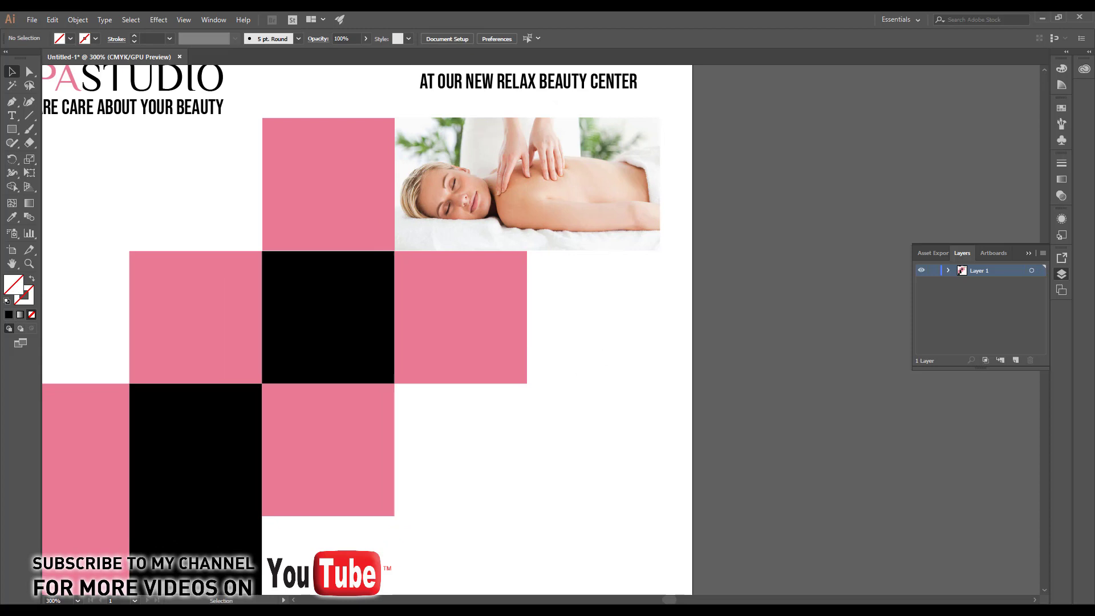
Step: Place the cityondemand-massage photo on the artboard at 2 cm wide
scroll(350, 305, "down", 1)
scroll(365, 297, "down", 1)
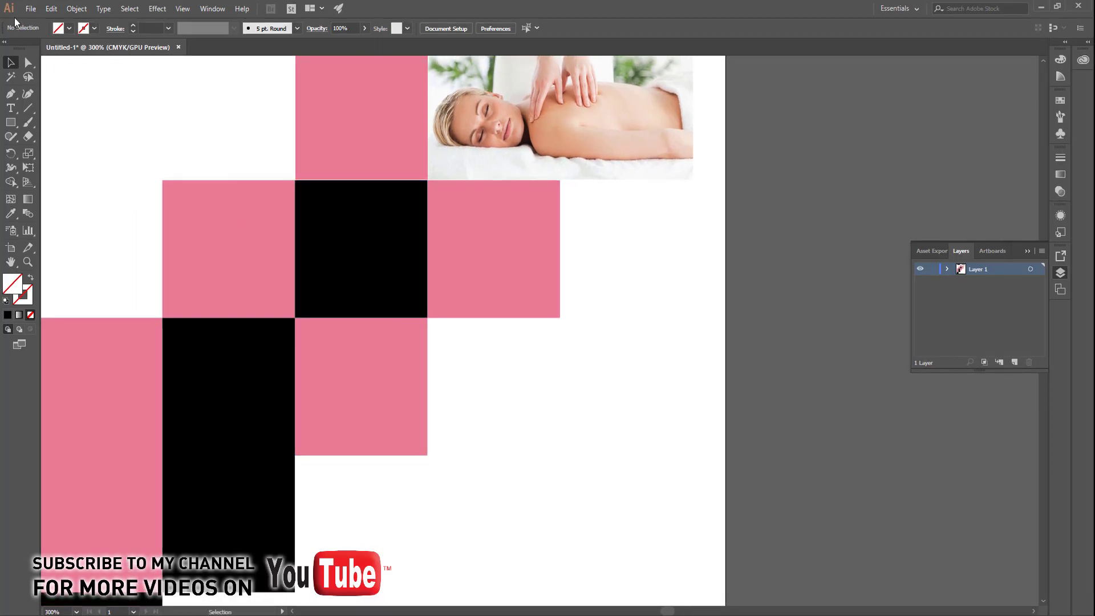
left_click(30, 9)
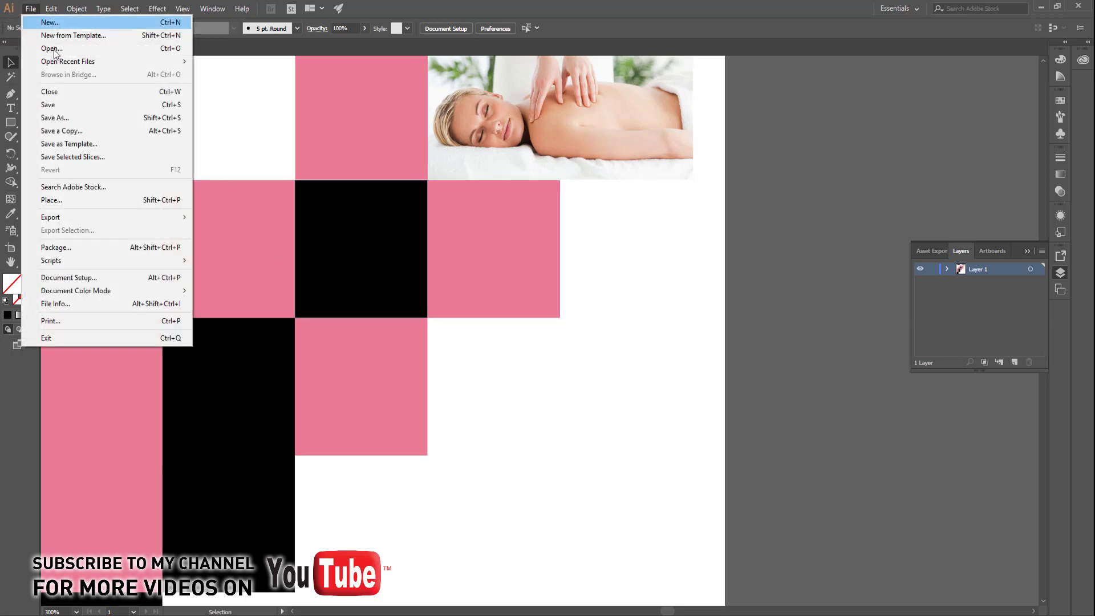
left_click(65, 200)
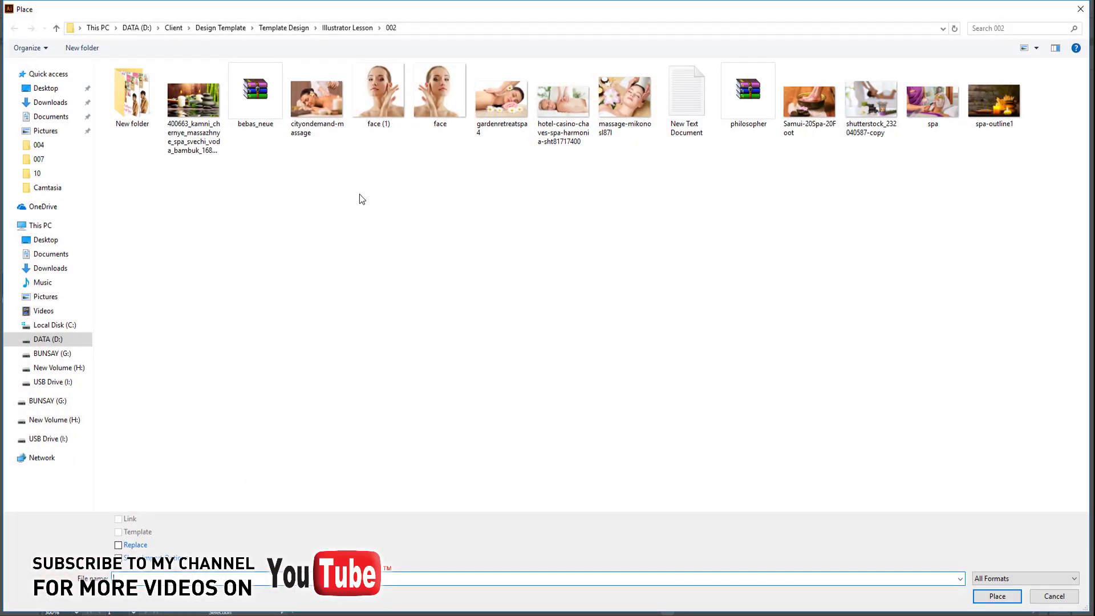
double_click(317, 130)
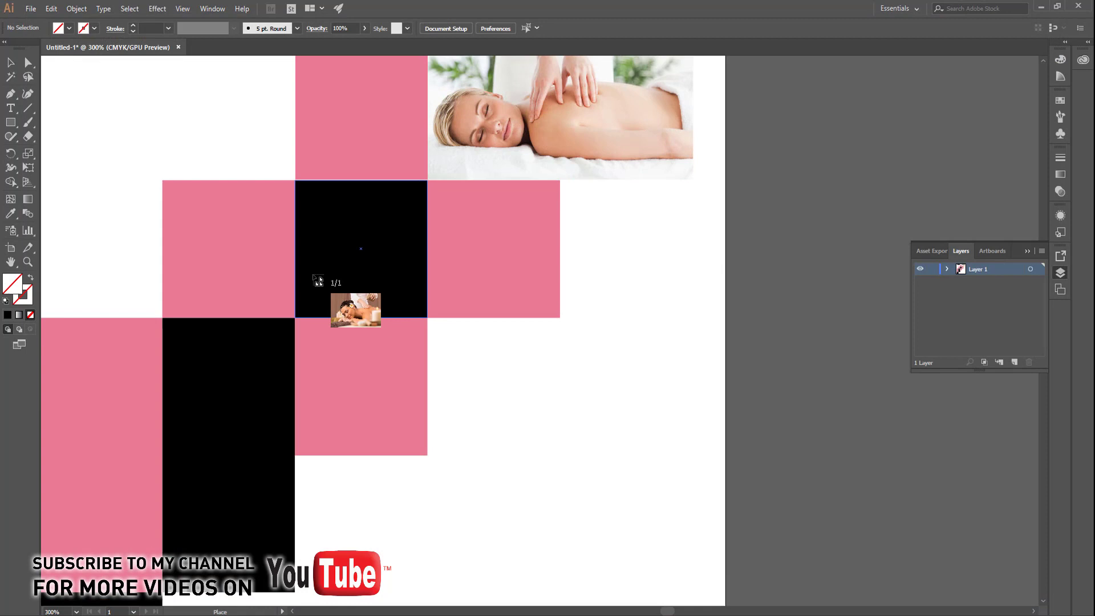
left_click(247, 223)
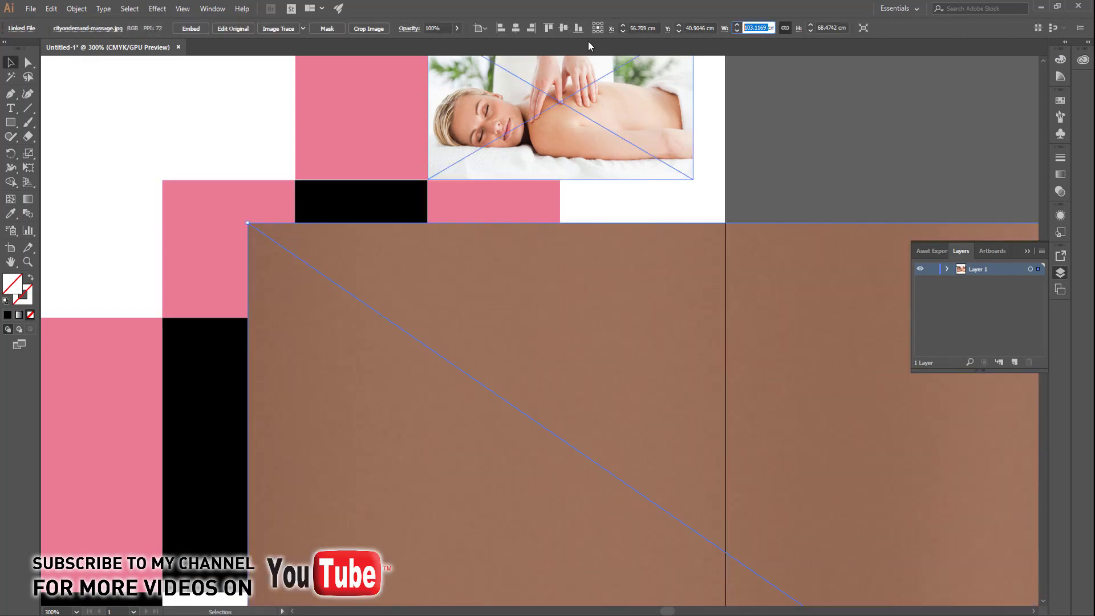
type("2")
key("Return")
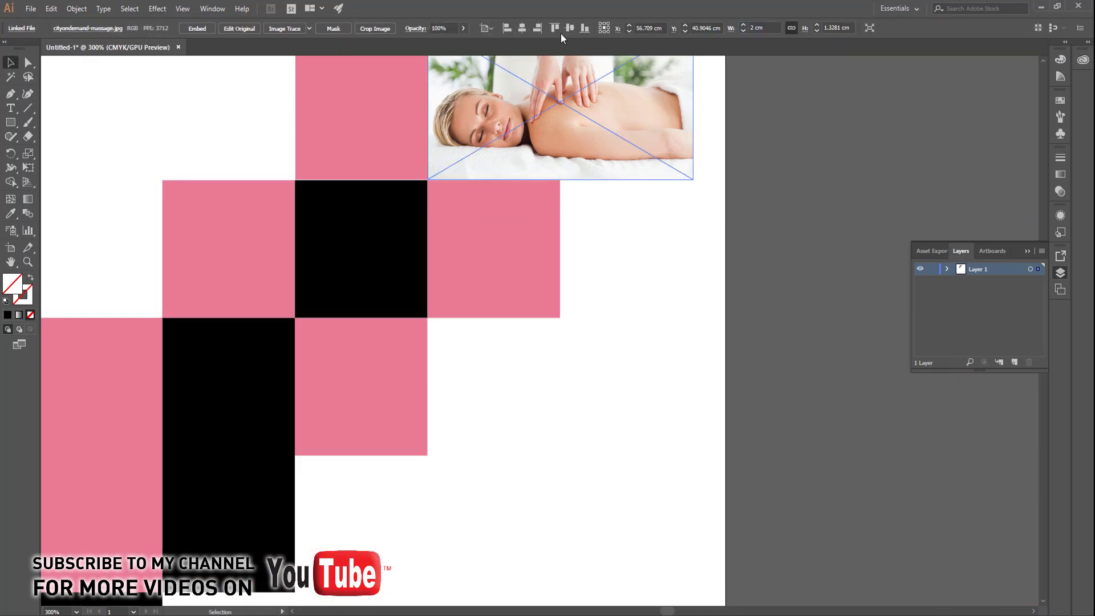
Step: Move the photo onto the second-row pink square, send it to back, and clip it to the square
left_click(521, 28)
mouse_move(383, 435)
left_mouse_down()
mouse_move(232, 232)
mouse_move(361, 319)
left_mouse_up()
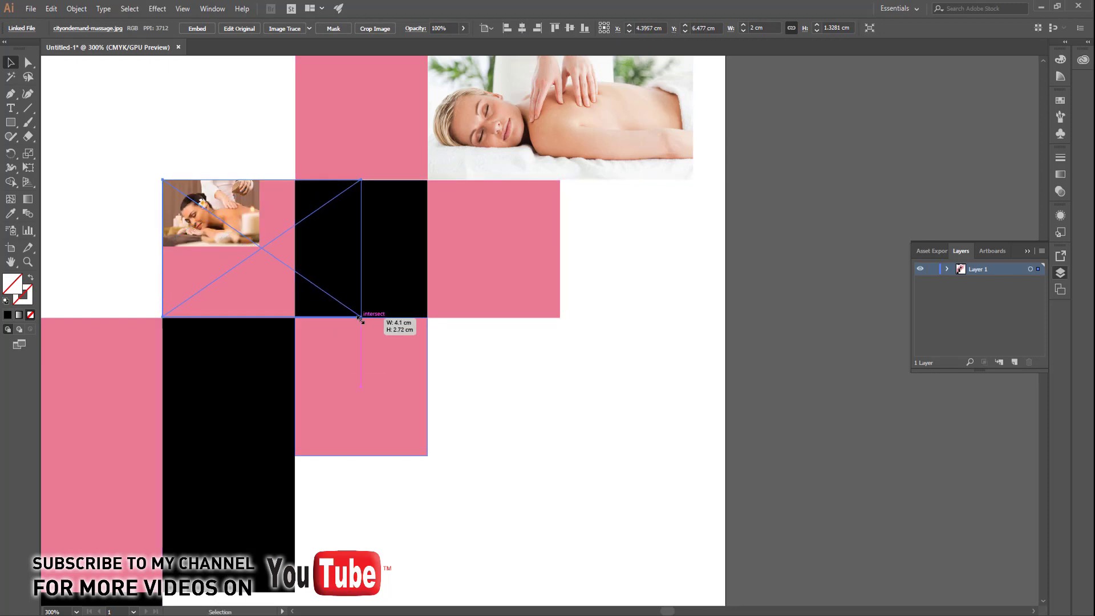
right_click(239, 246)
mouse_move(267, 339)
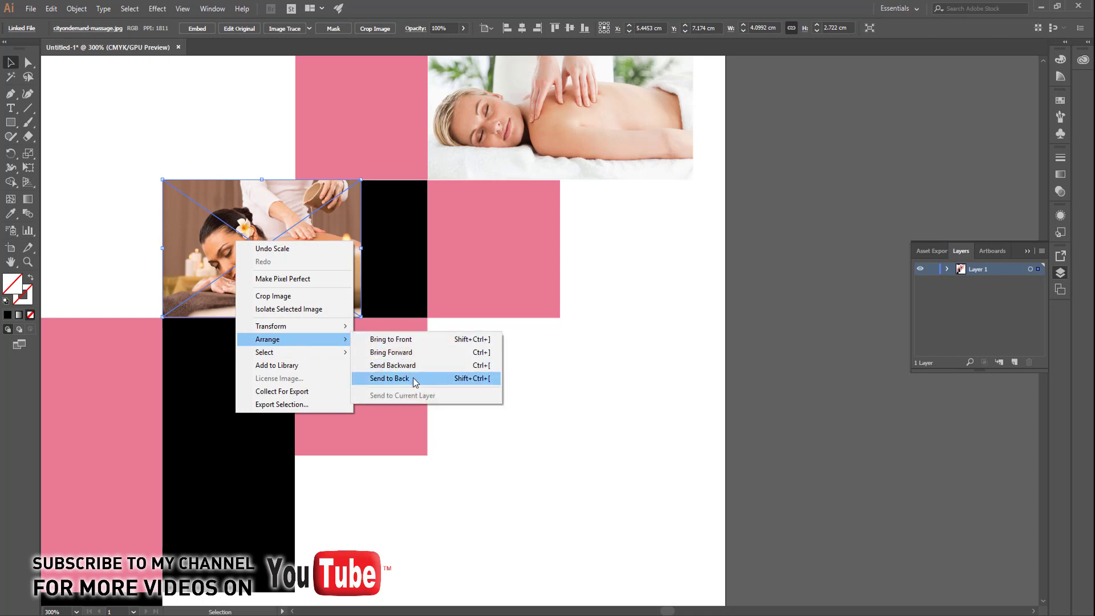
left_click(413, 379)
right_click(260, 243)
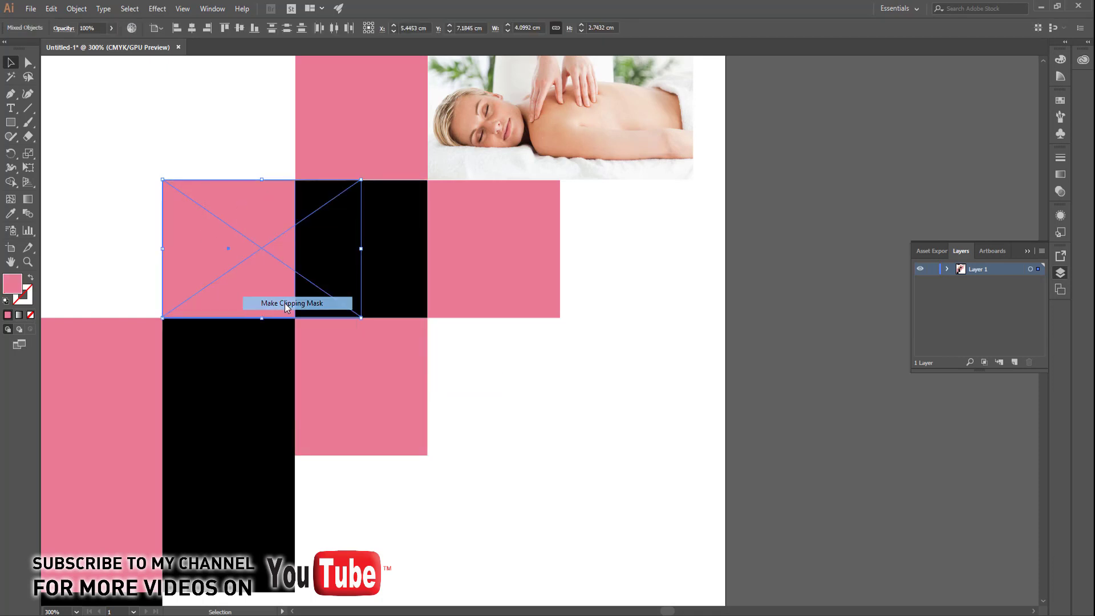
left_click(285, 303)
left_click(391, 256)
Step: Delete the black square, copy the clipped photo into that spot, and relink the copy to gardenretreatspa4
key("Delete")
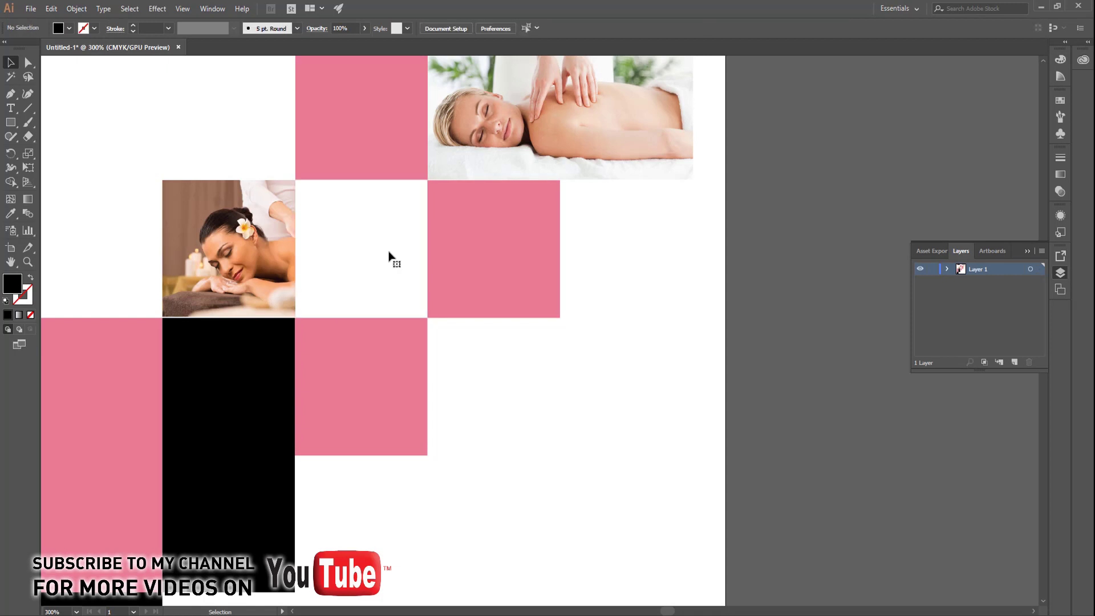
left_click_drag(243, 252, 342, 264)
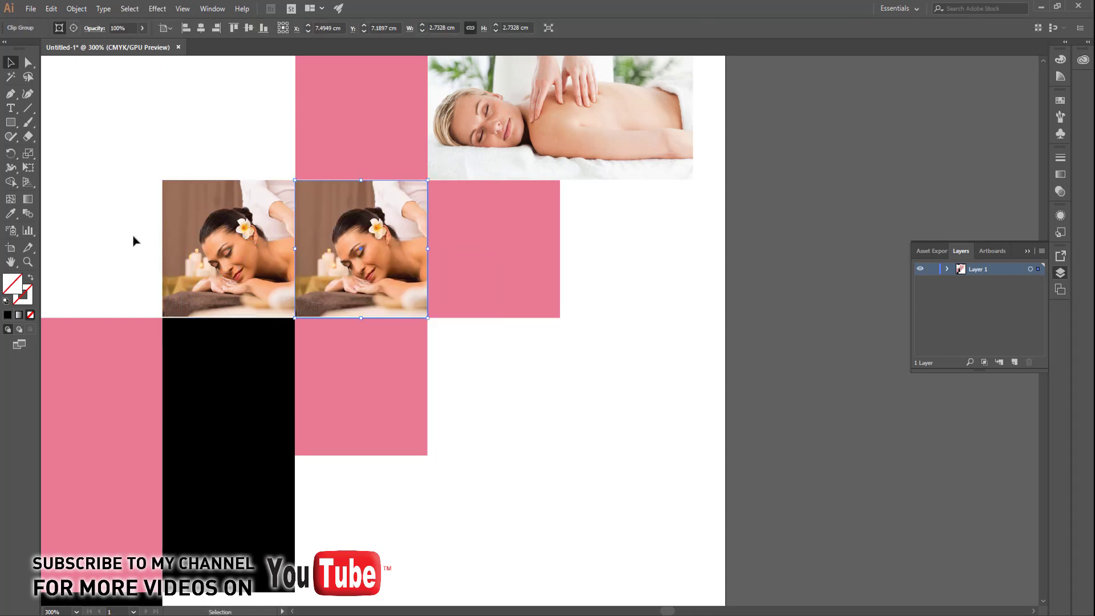
left_click(73, 28)
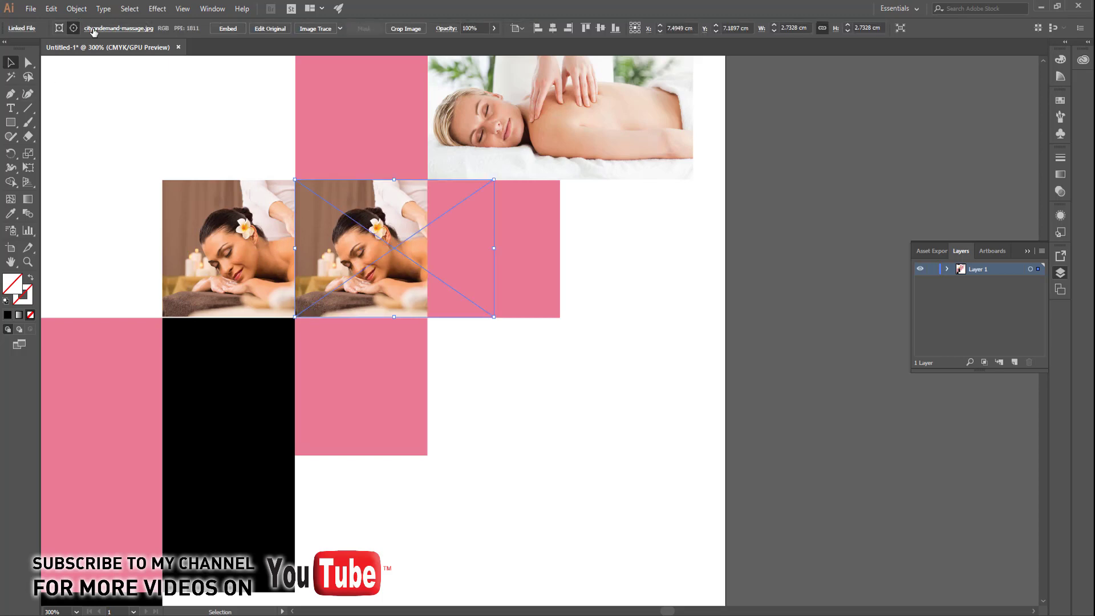
left_click(101, 54)
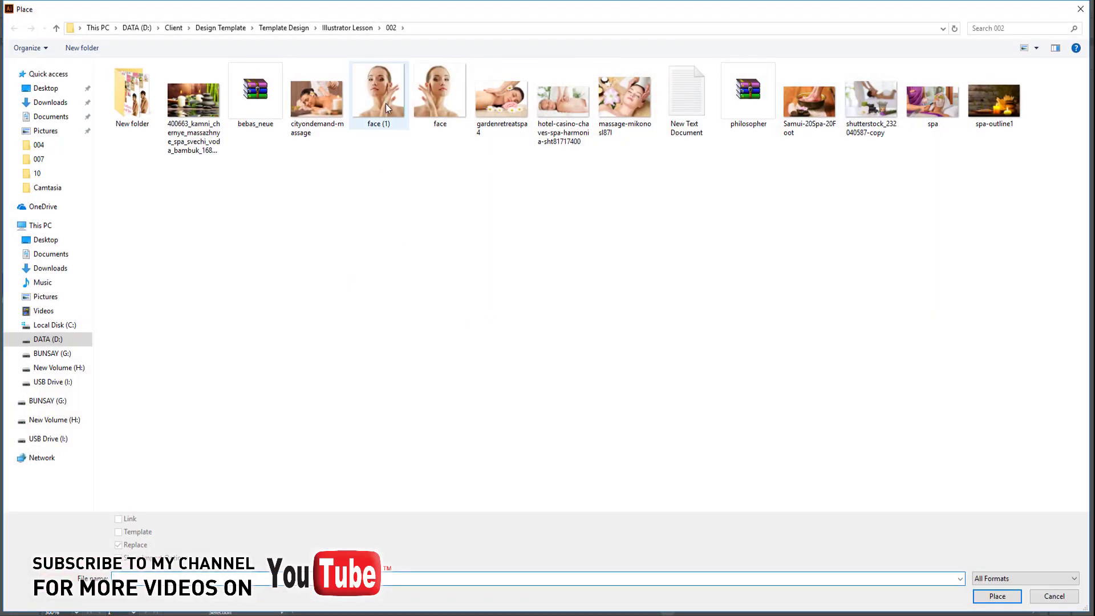
left_click(516, 114)
left_click(576, 111)
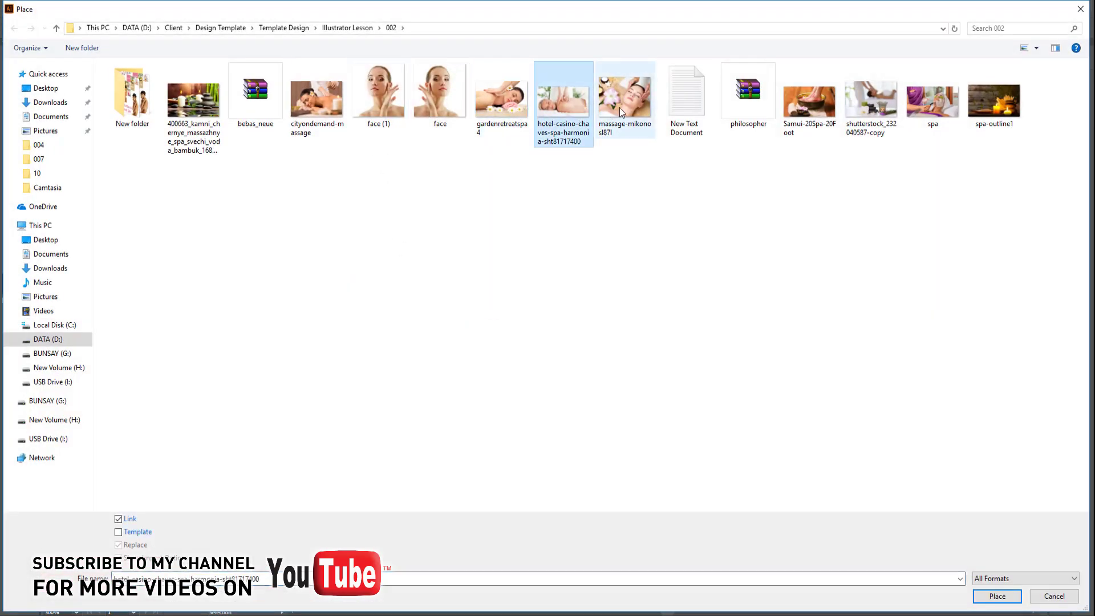
double_click(522, 104)
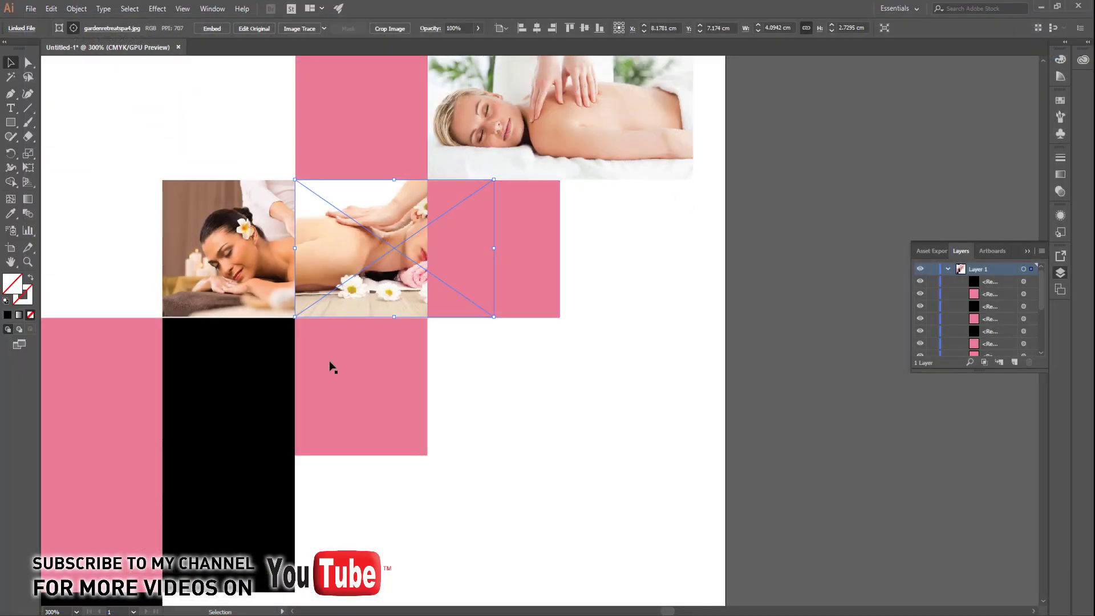
Step: Reflect the gardenretreatspa4 photo across the vertical axis and reposition it inside its square
double_click(354, 278)
left_click_drag(353, 278, 303, 271)
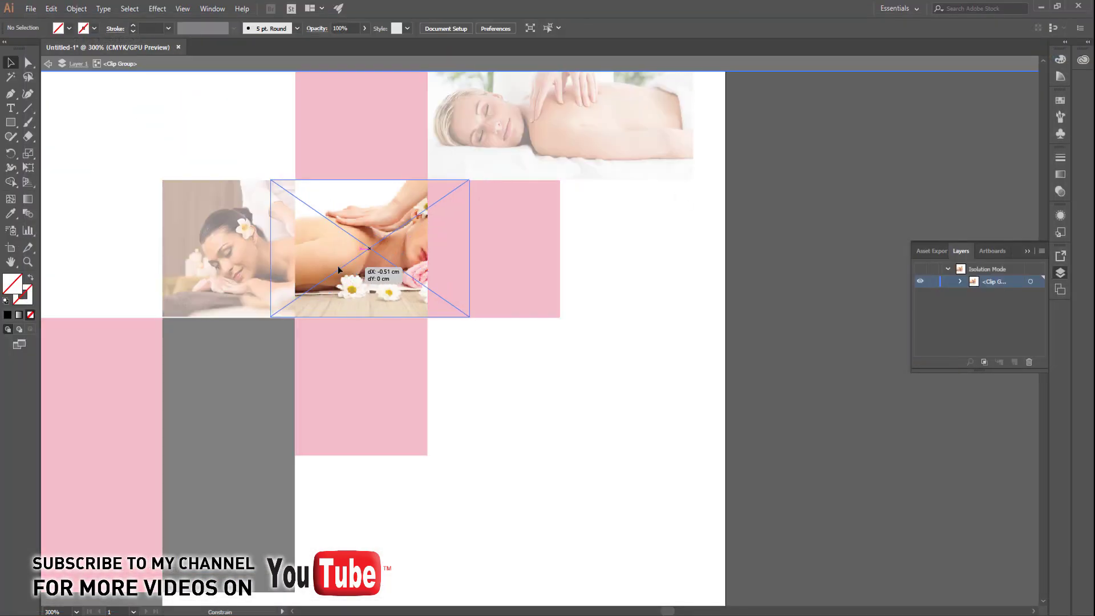
right_click(345, 252)
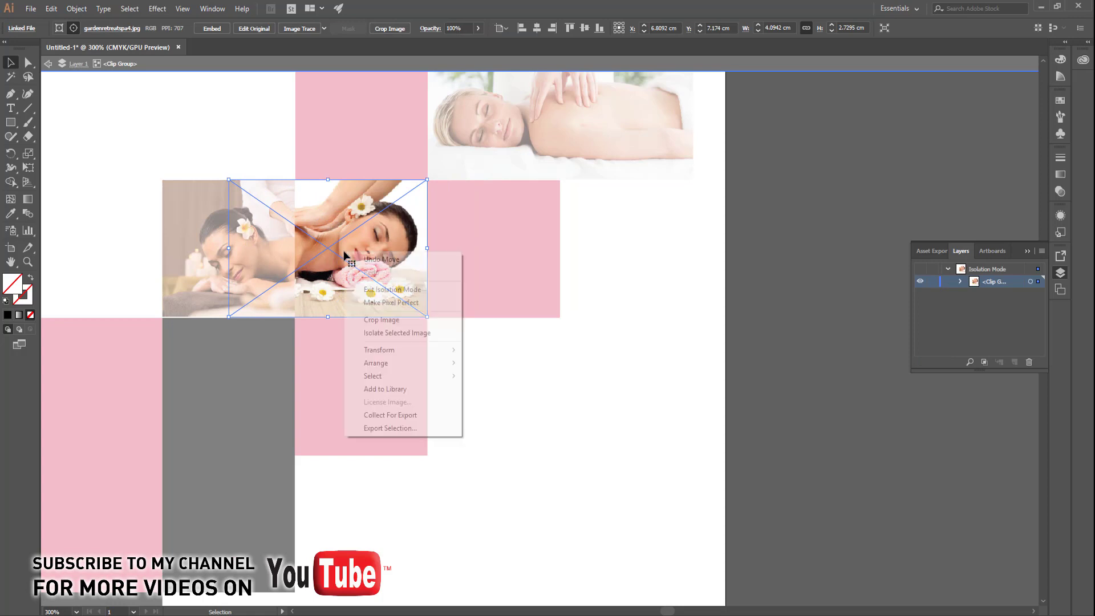
left_click(490, 393)
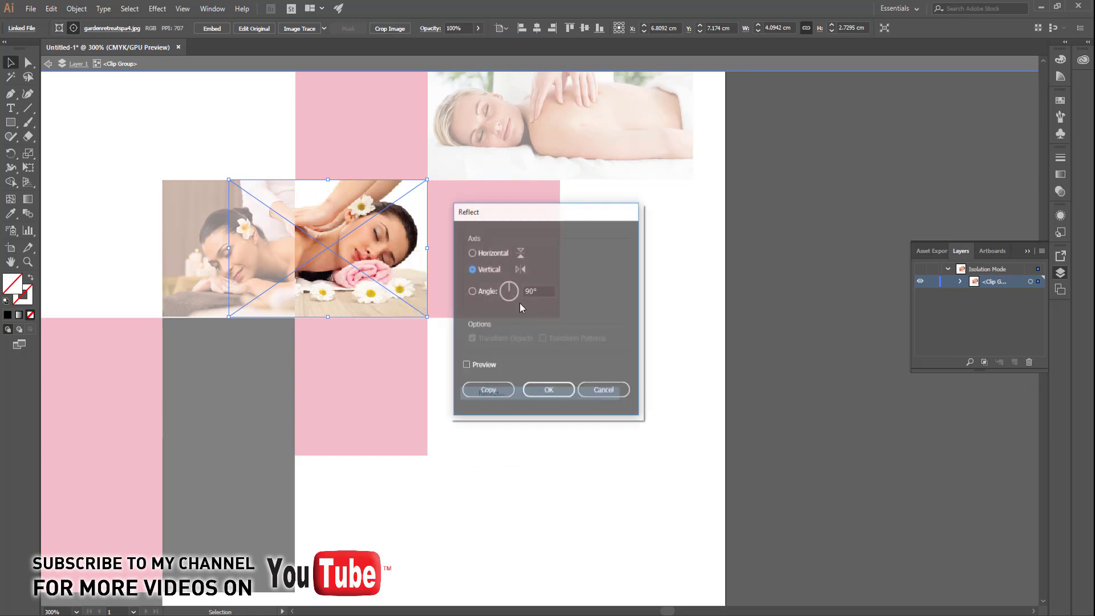
key("Return")
left_click(548, 390)
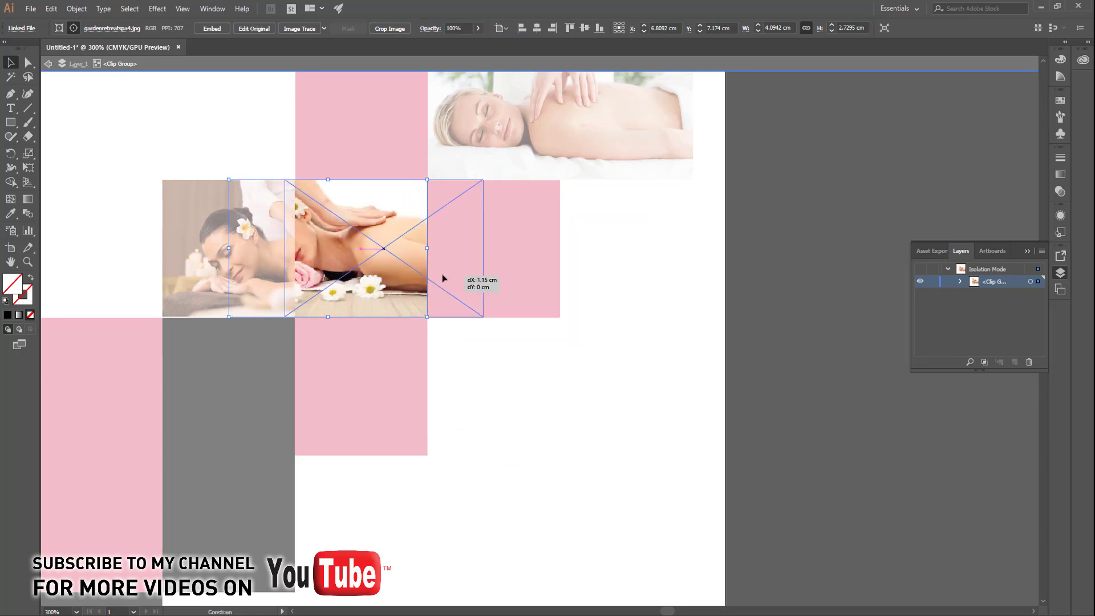
left_click_drag(376, 280, 443, 280)
double_click(538, 436)
Step: Select and delete the lower grid squares, then undo the deletion
left_click_drag(496, 451, 640, 359)
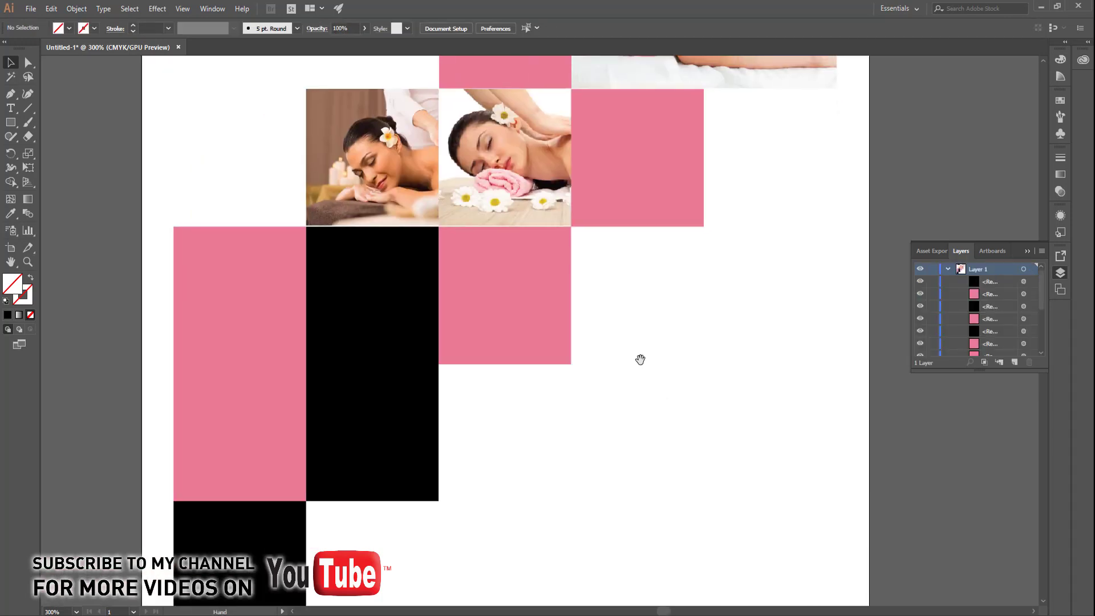
left_click_drag(637, 450, 166, 335)
left_click_drag(308, 366, 533, 520)
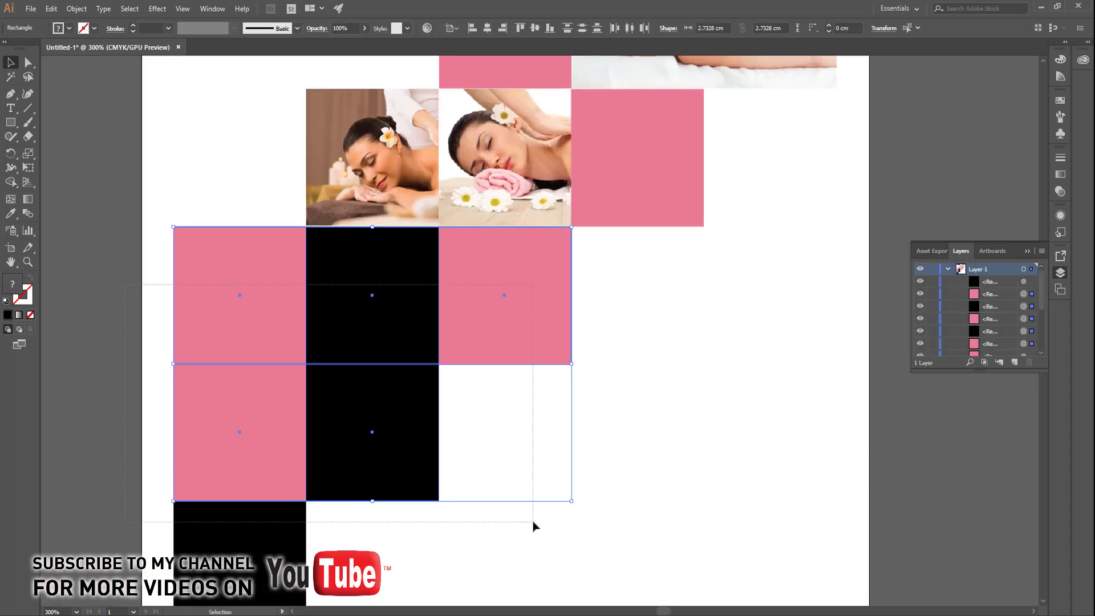
key("Delete")
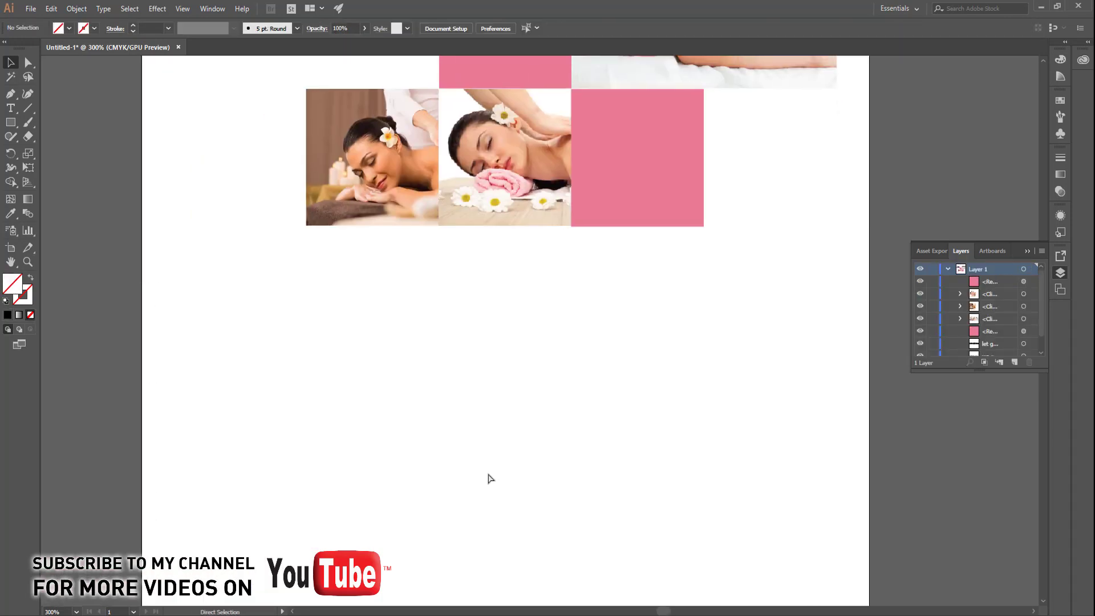
key("ctrl+z")
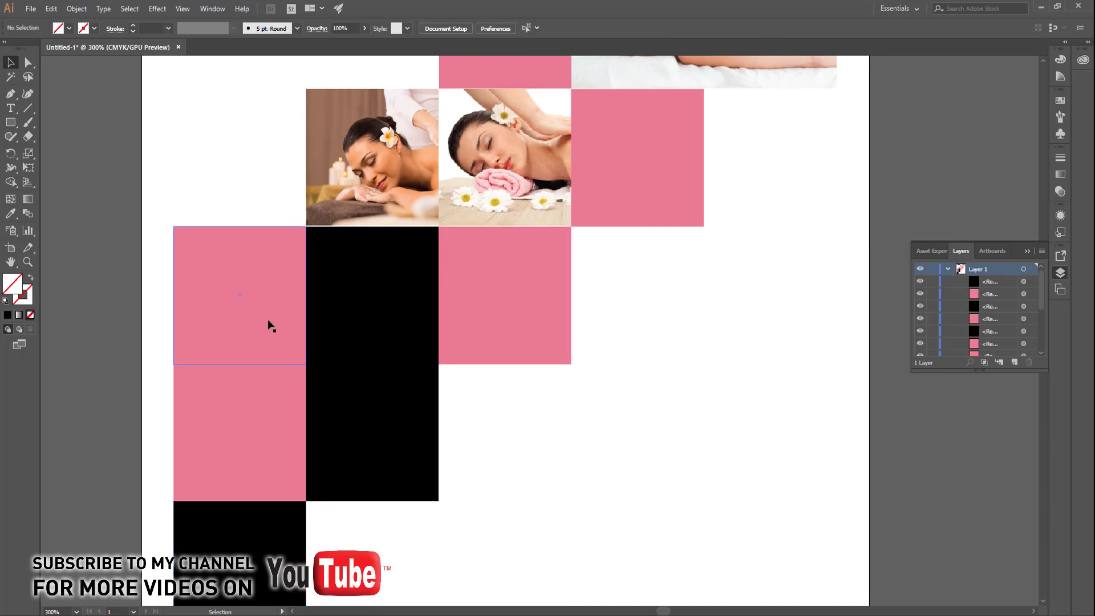
Step: Clip the photo to the left pink square with Ctrl+7 and nudge it down
left_click_drag(264, 315, 269, 303)
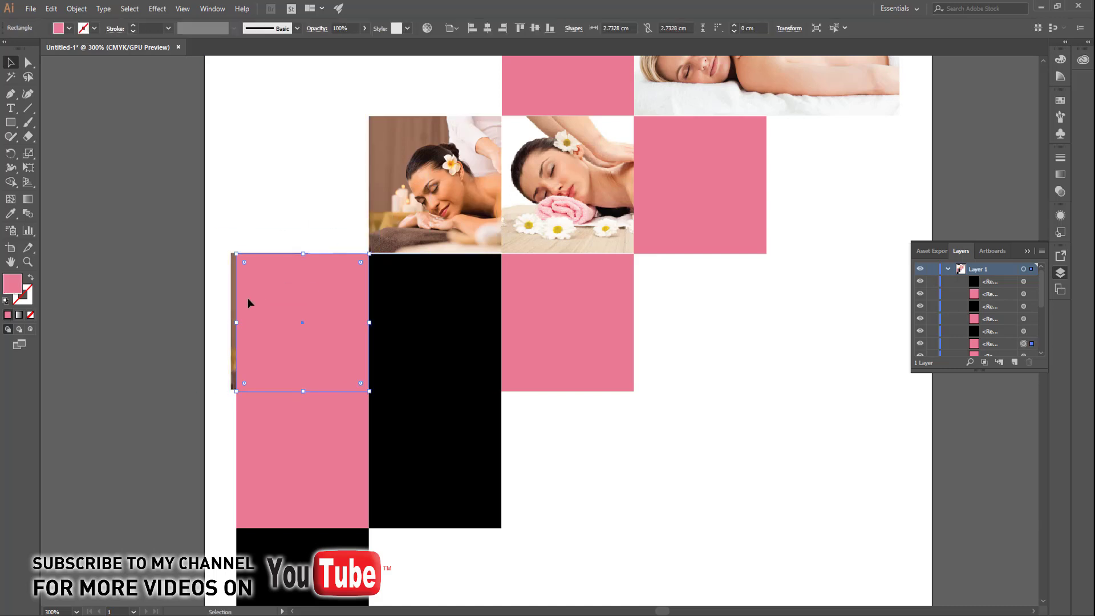
key("Delete")
left_click(247, 298)
key("ctrl+7")
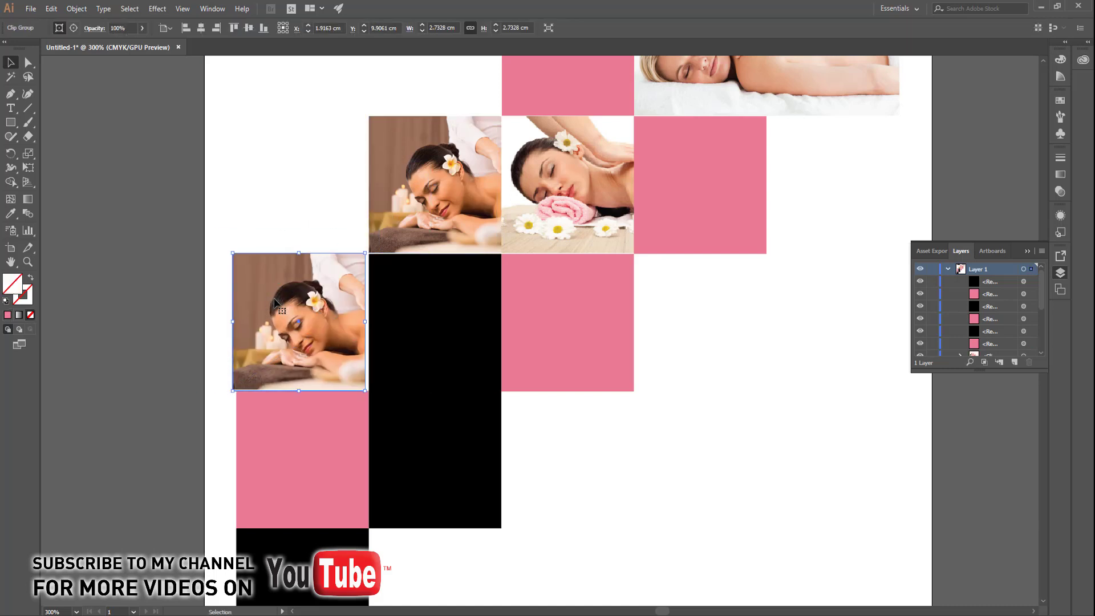
key("Down")
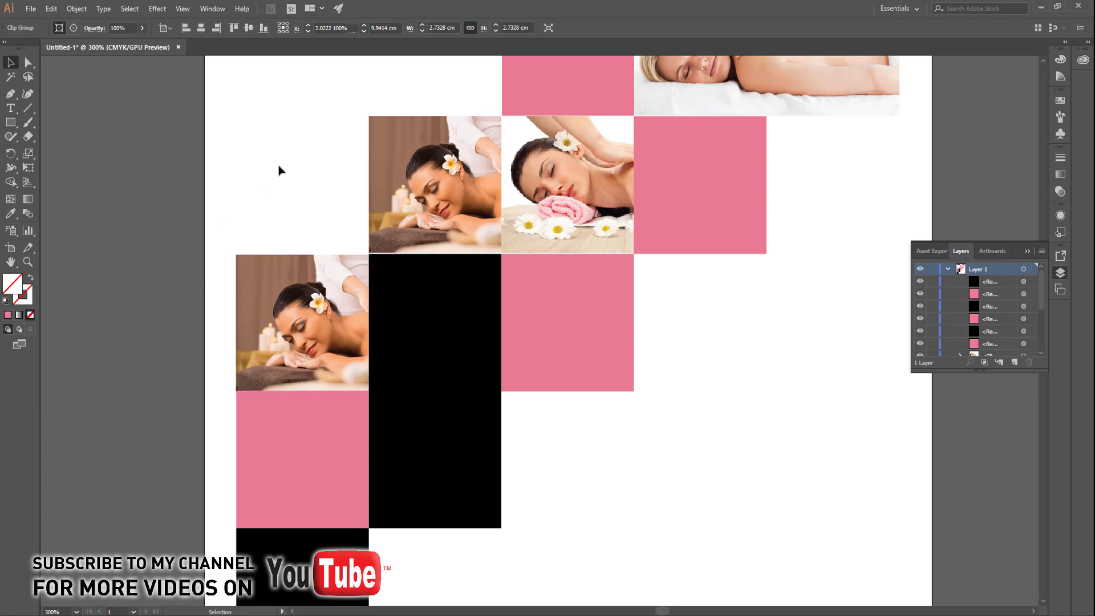
left_click(326, 309)
Step: Relink the clipped photo to massage-mikonosl87l and fit the face photo to its grid tile
left_click(73, 27)
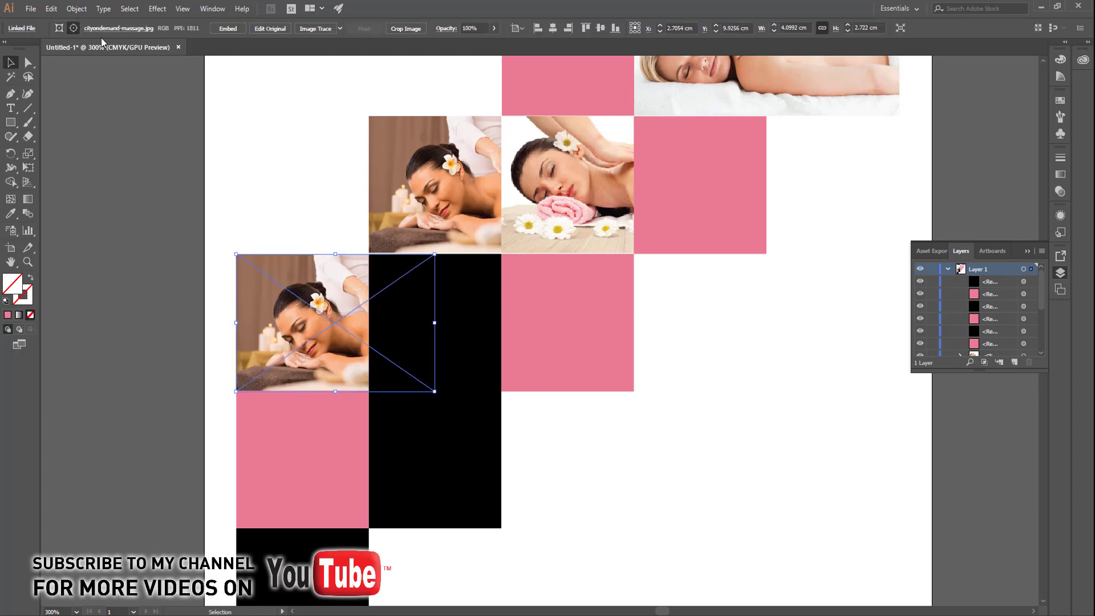
left_click(100, 28)
left_click(110, 49)
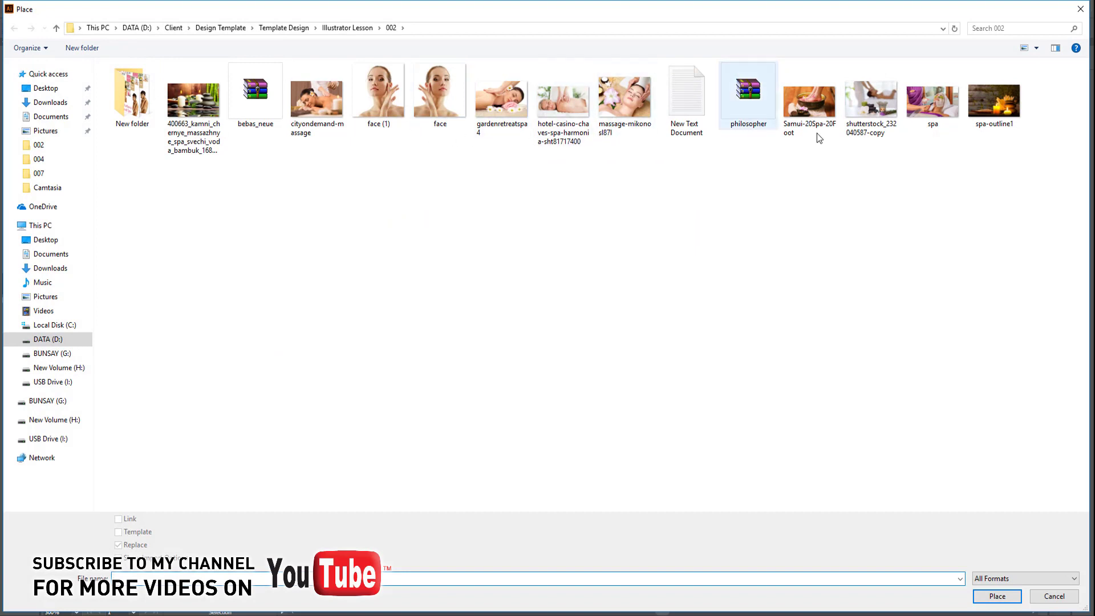
left_click(917, 105)
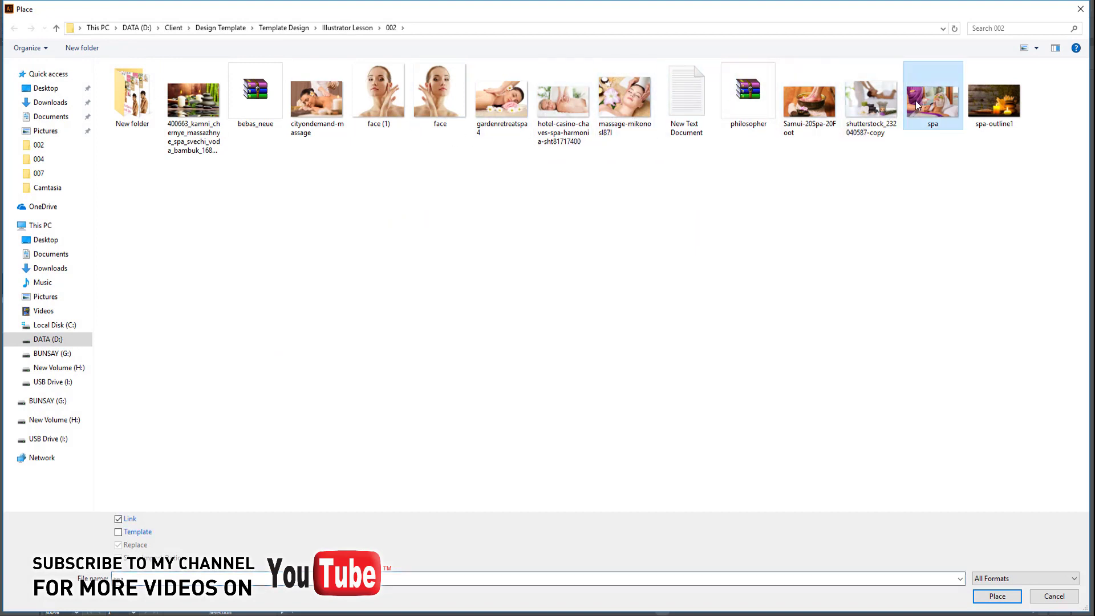
mouse_move(932, 101)
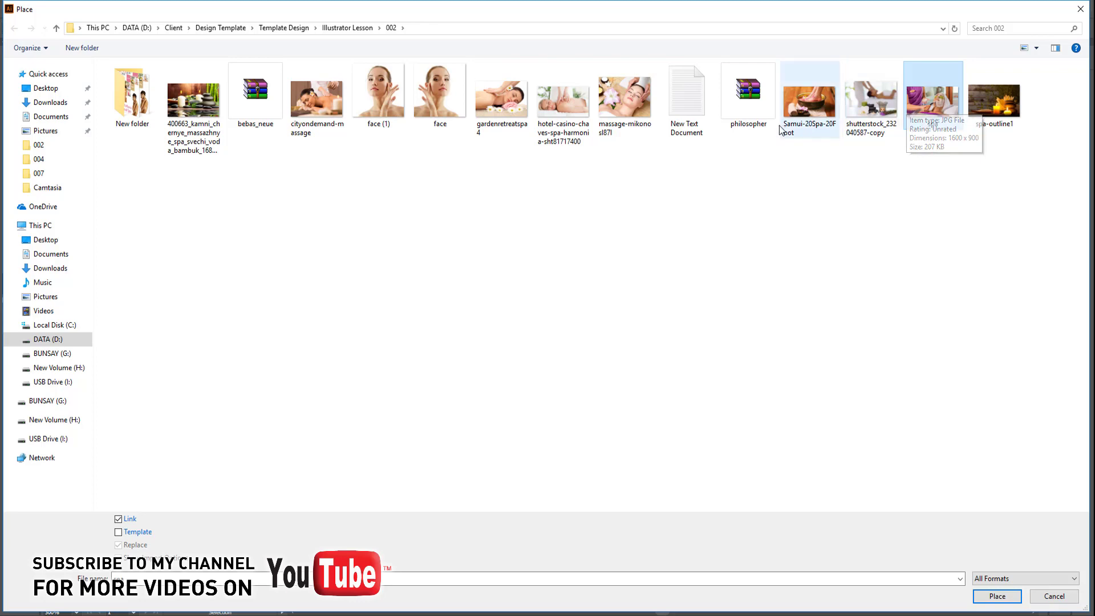
left_click(637, 112)
double_click(635, 113)
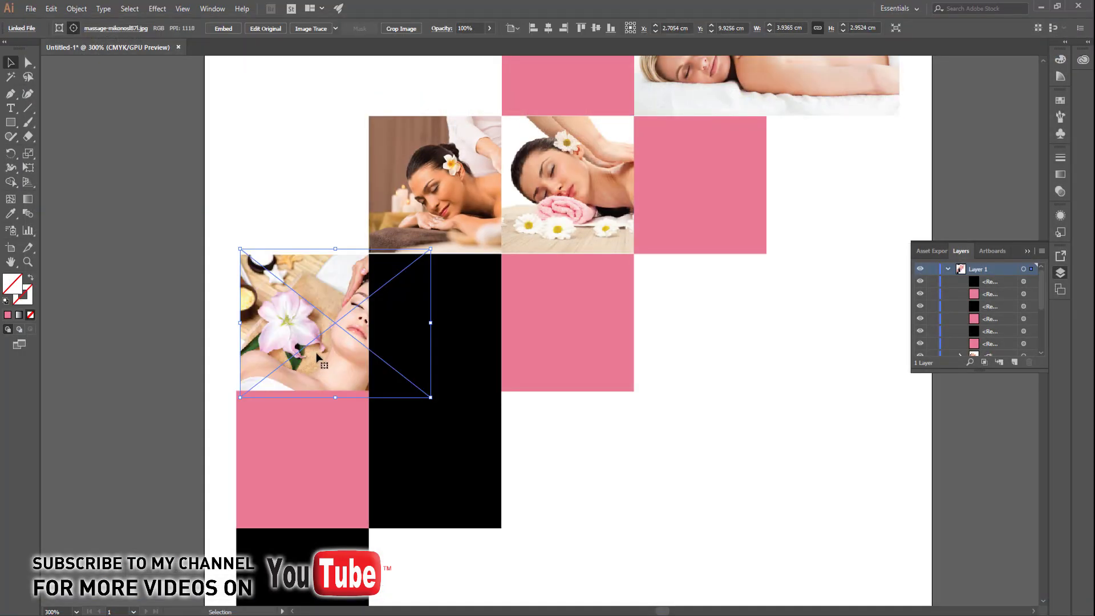
left_click_drag(316, 353, 255, 354)
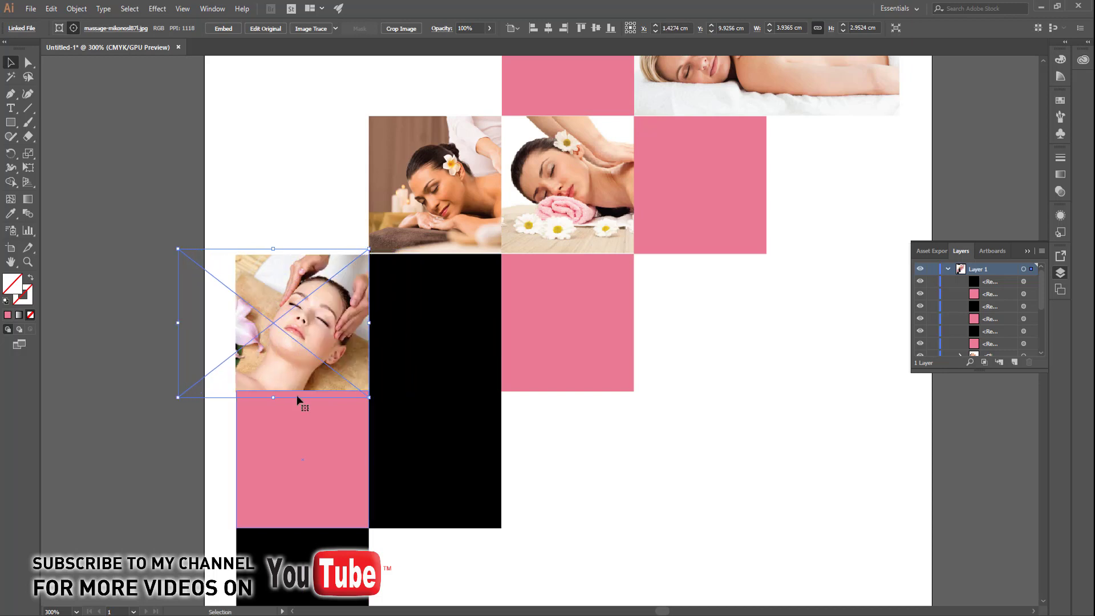
left_click_drag(173, 248, 185, 246)
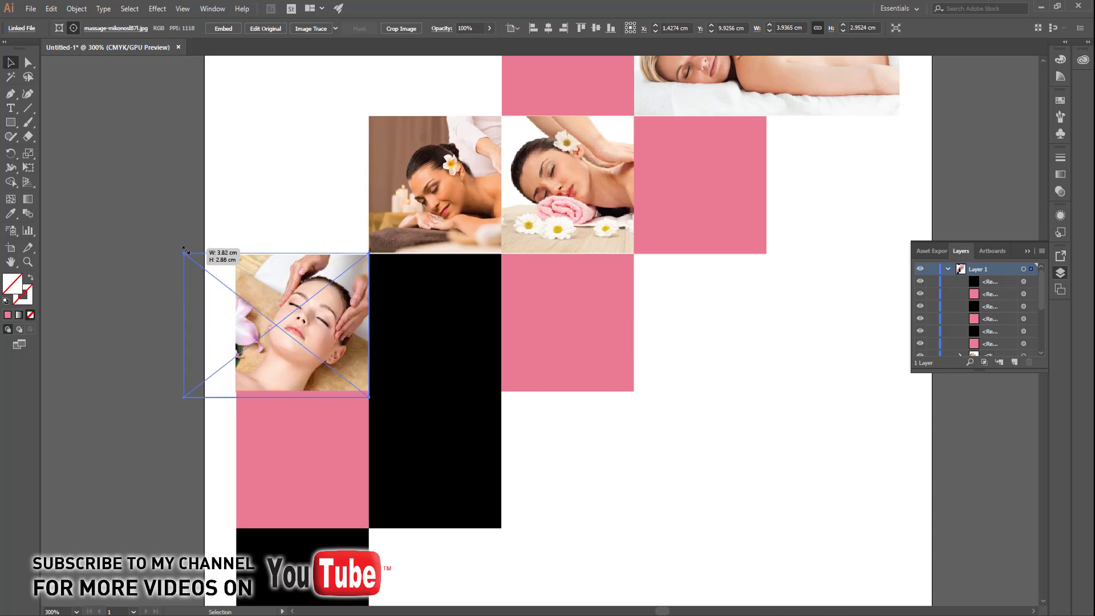
Step: Delete the pink tile right of the black column and copy the face photo into its place
left_click(626, 504)
left_click(557, 360)
key("Delete")
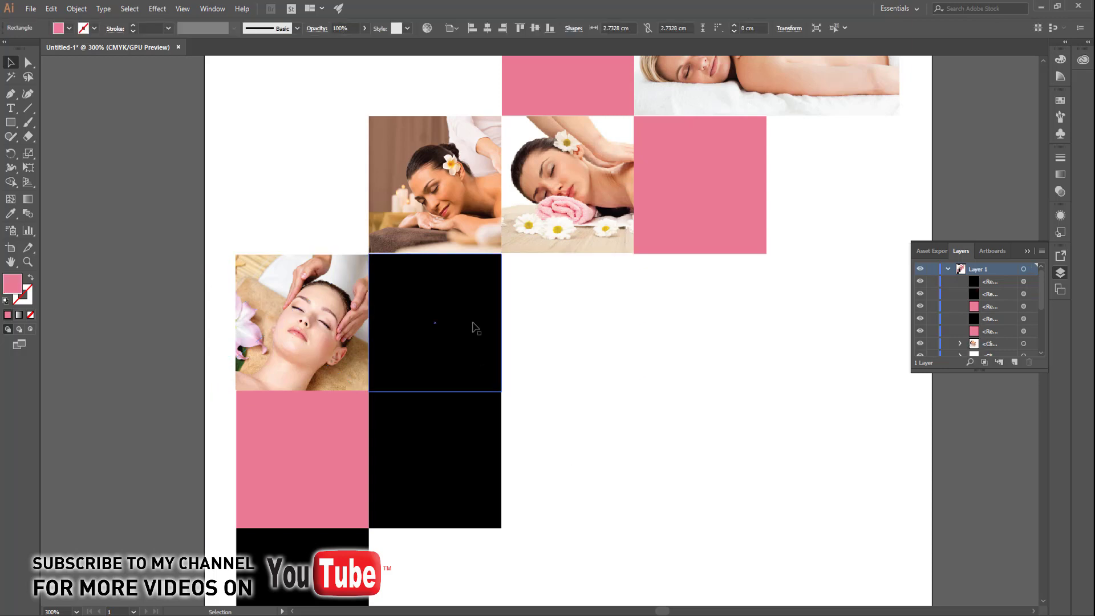
left_click_drag(303, 304, 569, 304)
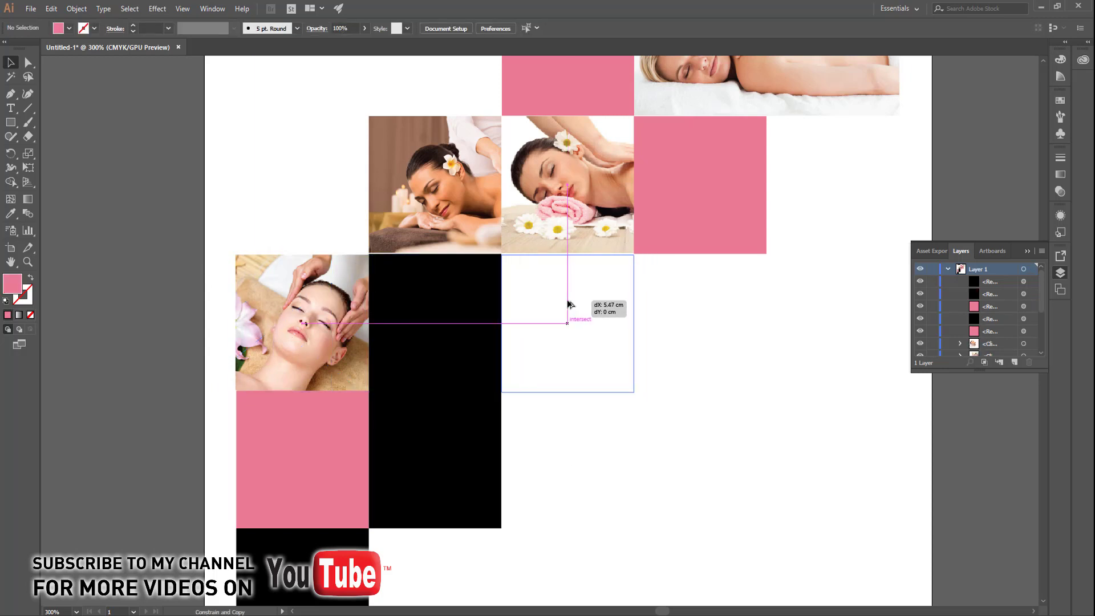
Step: Relink the copy to the stacked stones image and enlarge it to fill the tile
left_click(74, 28)
left_click(143, 28)
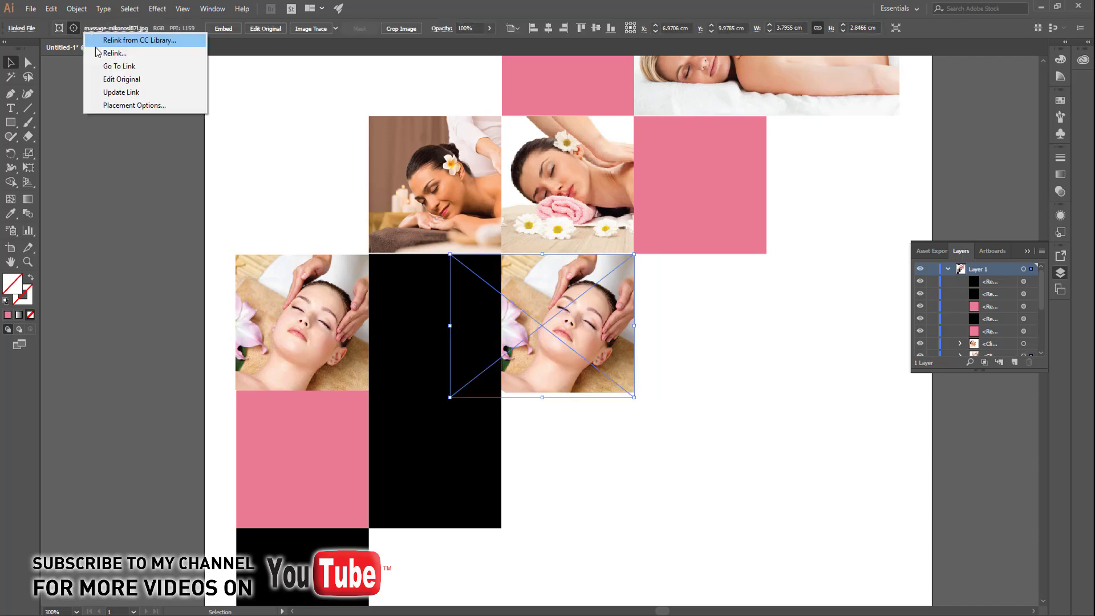
left_click(114, 49)
double_click(193, 102)
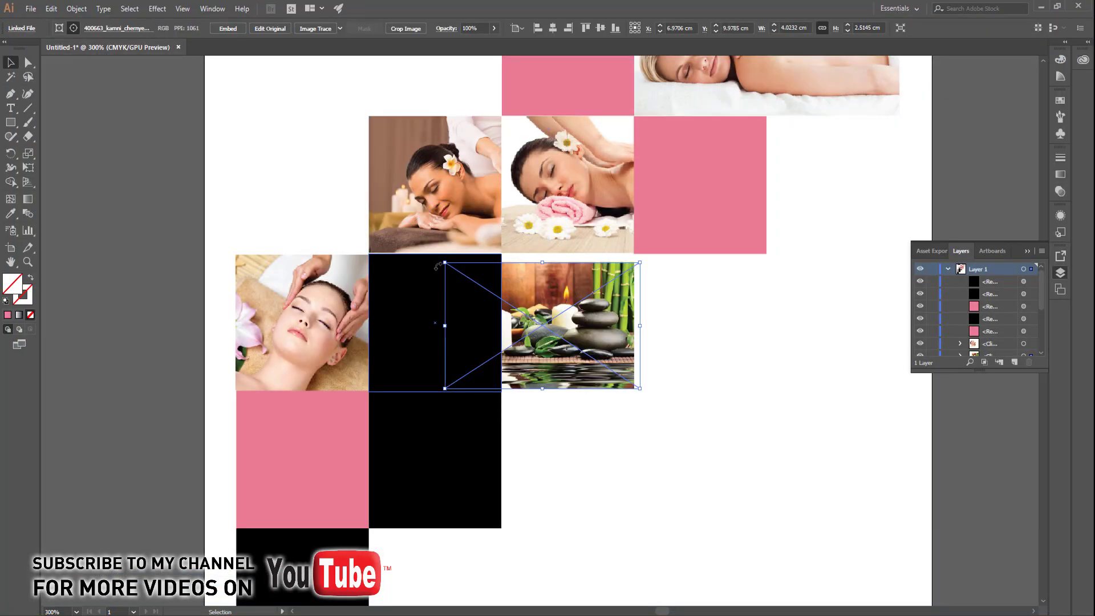
left_click_drag(444, 263, 433, 254)
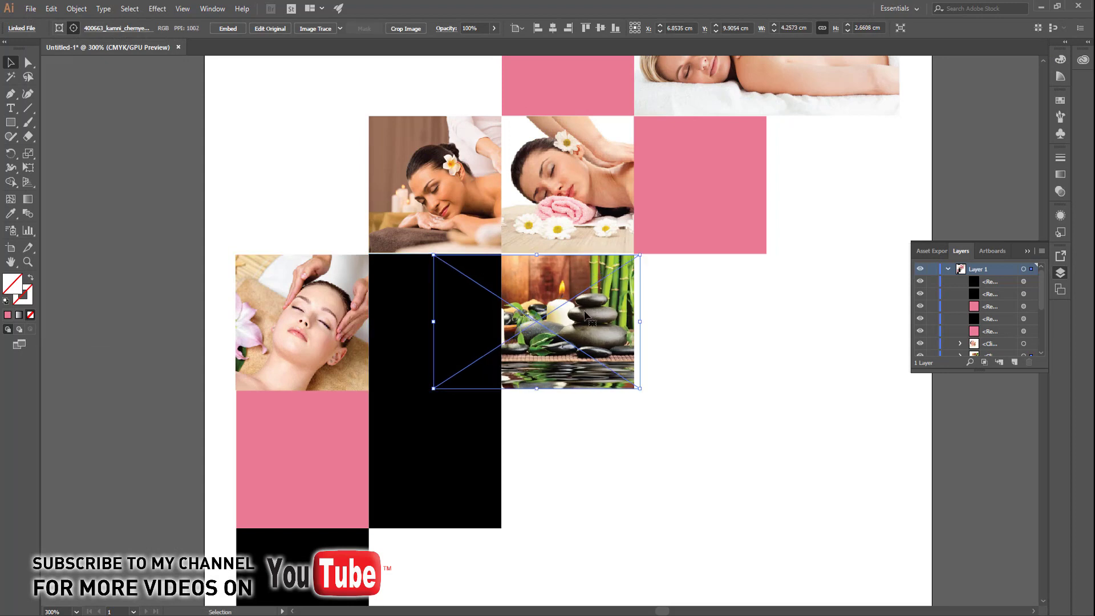
left_click(696, 390)
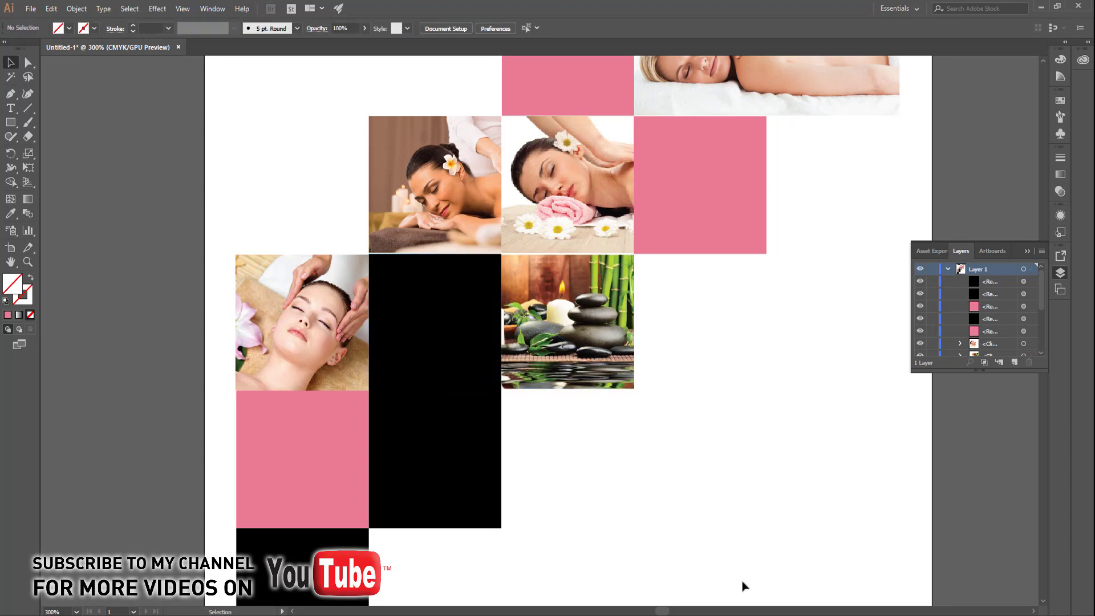
left_click_drag(638, 556, 289, 385)
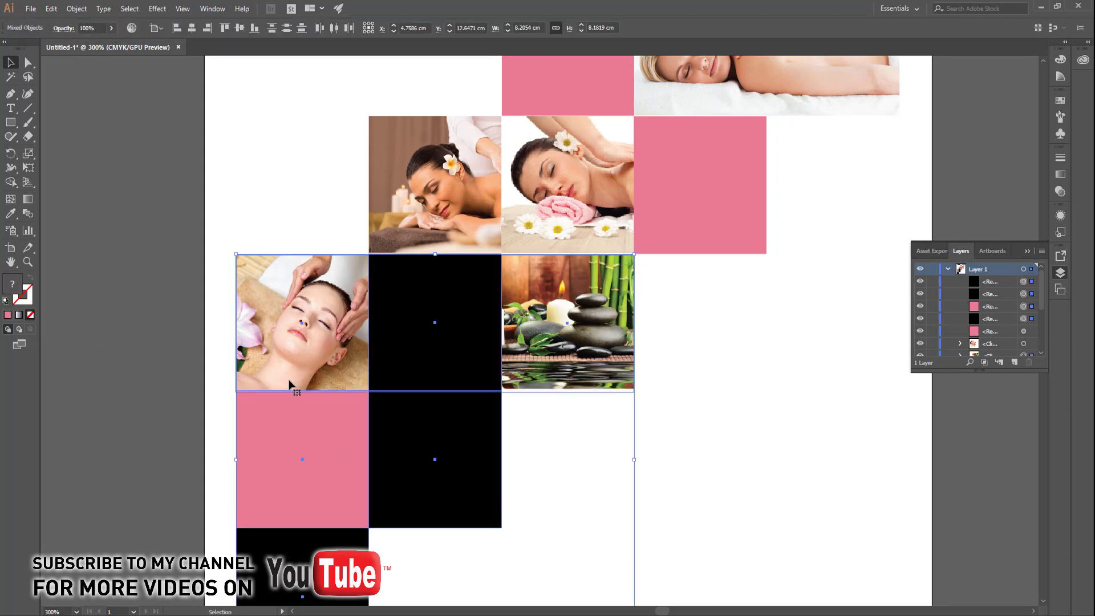
Step: Nudge the lower tiles up and fill the black tile between the face and stones photos orange
key("Up")
left_click(830, 385)
scroll(540, 418, "down", 2)
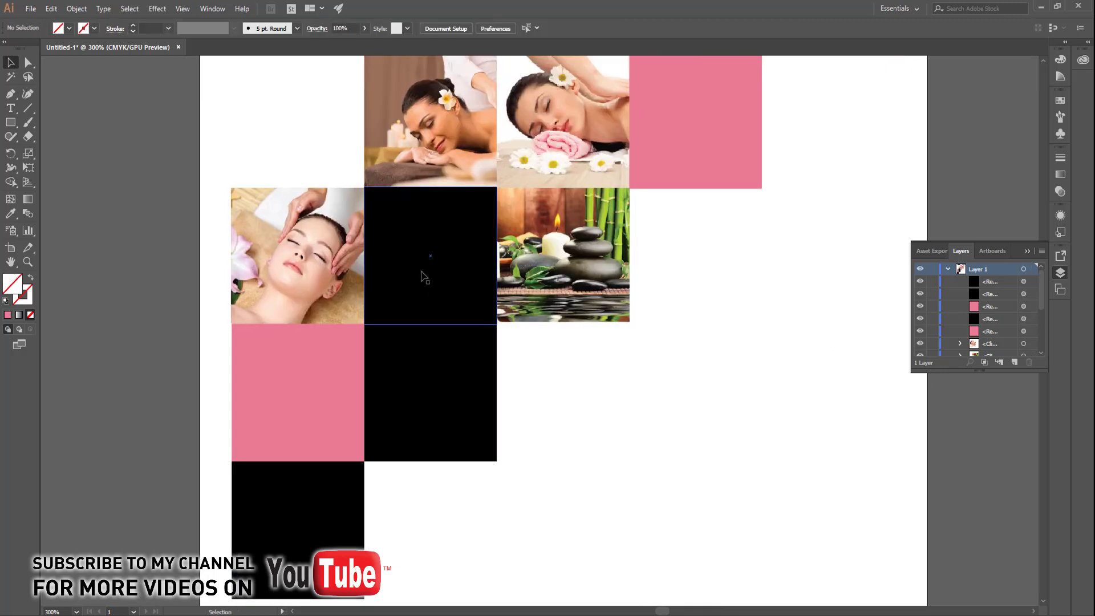
left_click(425, 268)
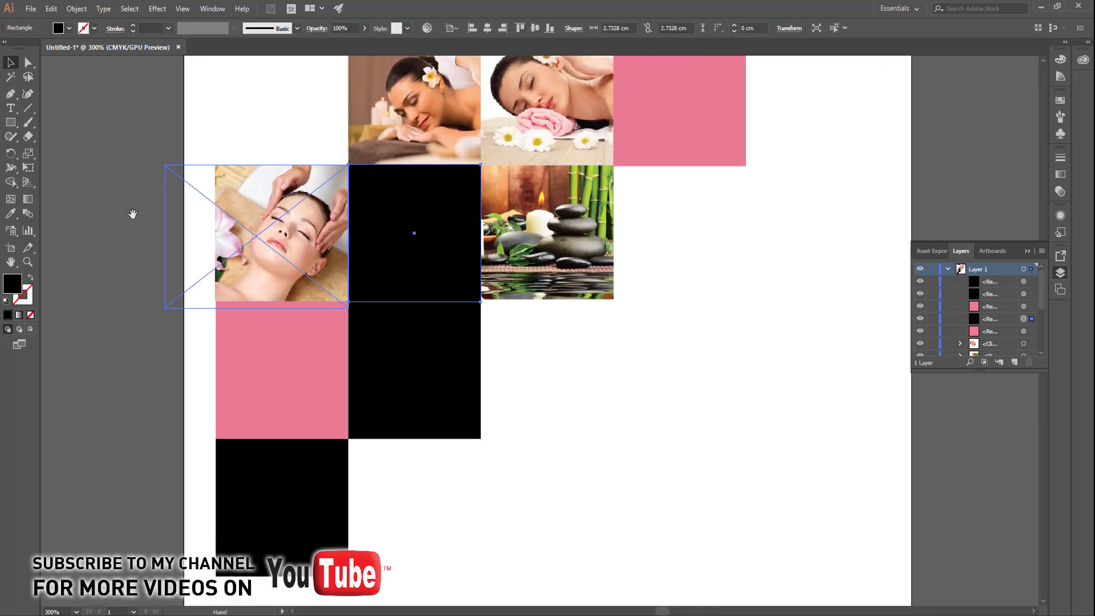
left_click(69, 28)
left_click(101, 52)
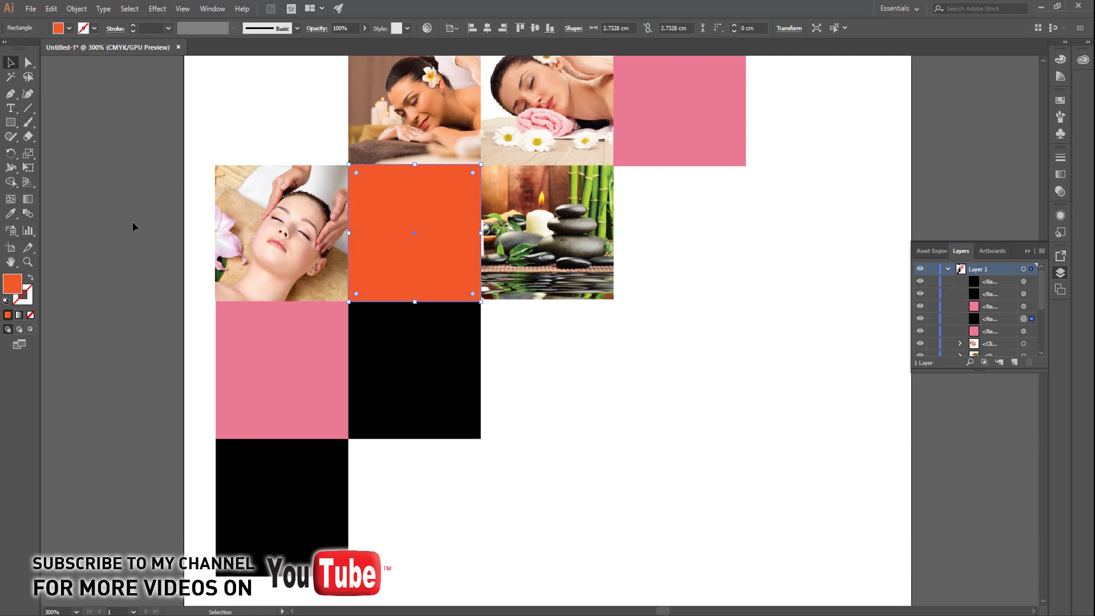
left_click(525, 334)
left_click_drag(510, 374, 529, 344)
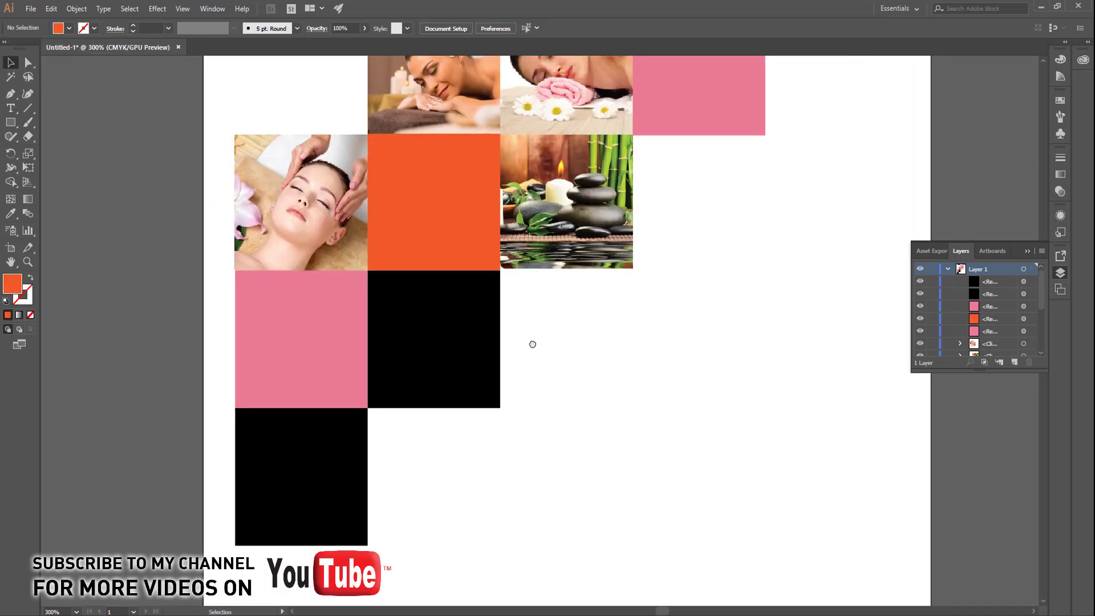
Step: Delete the pink and black tiles below the photos
left_click(401, 311)
mouse_move(615, 442)
left_mouse_down()
mouse_move(337, 406)
mouse_move(324, 321)
left_mouse_up()
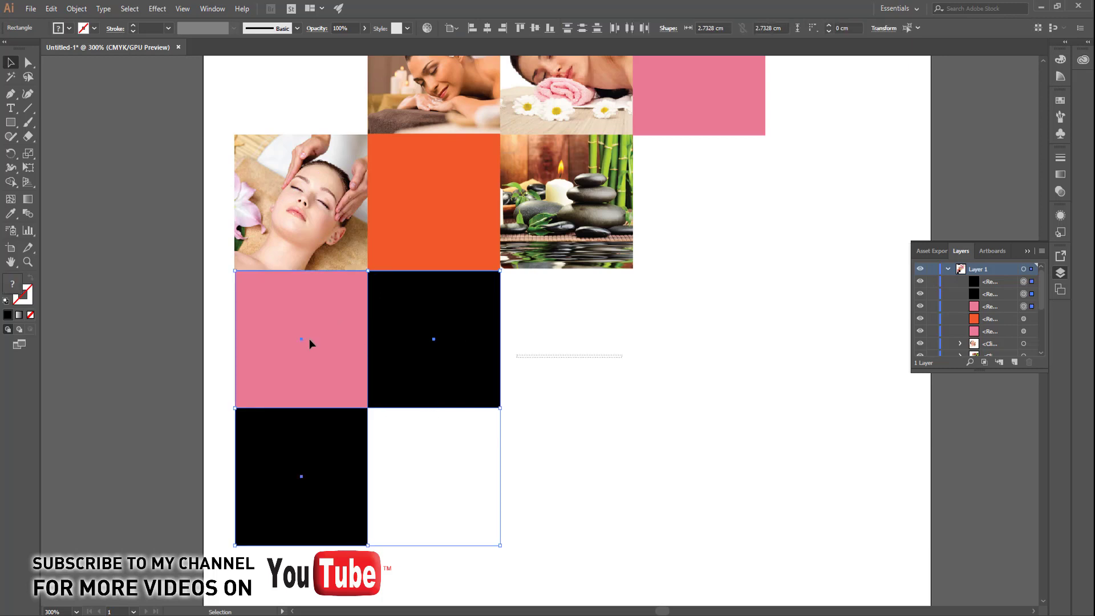
key("Delete")
Step: Copy the face photo down into the emptied row and right-align it to the orange tile
mouse_move(262, 202)
left_mouse_down()
mouse_move(261, 337)
mouse_move(384, 334)
left_mouse_up()
left_click(387, 207, "shift")
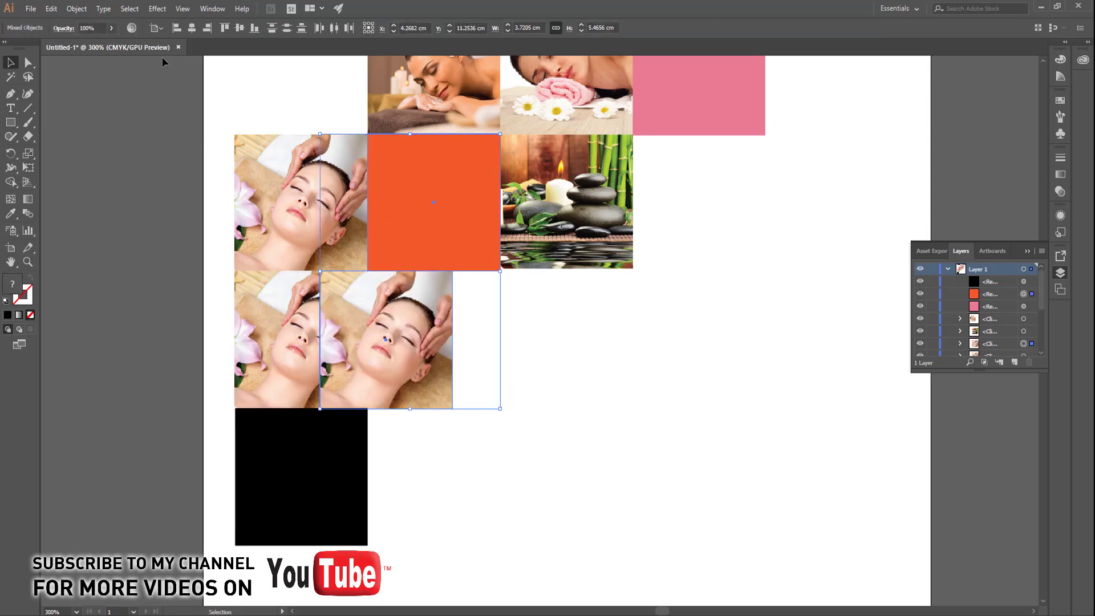
left_click(160, 30)
left_click(208, 30)
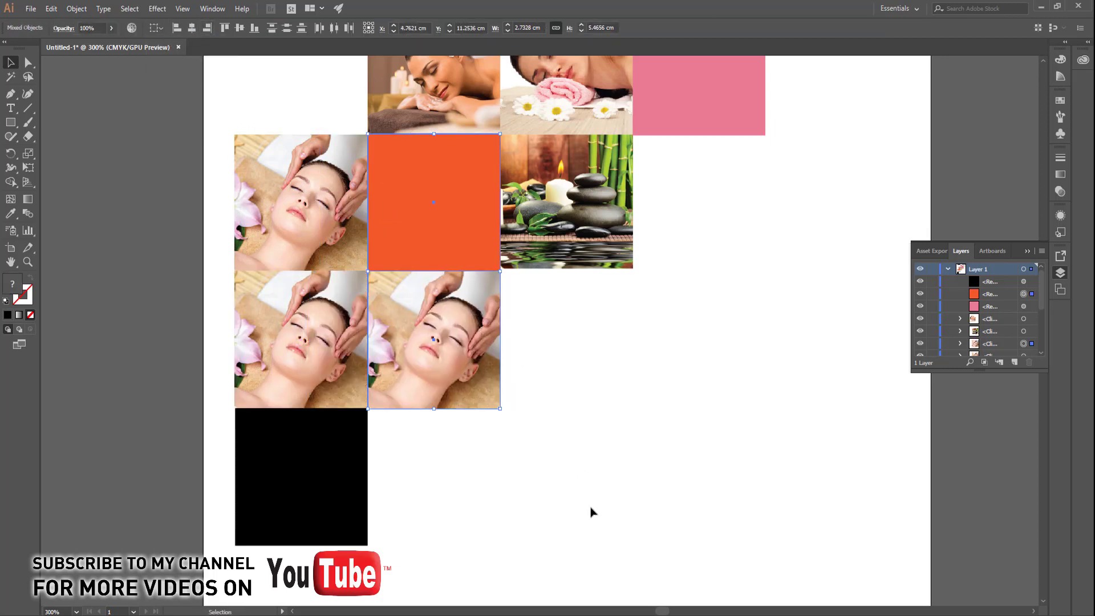
left_click(591, 508)
left_click(286, 297)
left_click(73, 27)
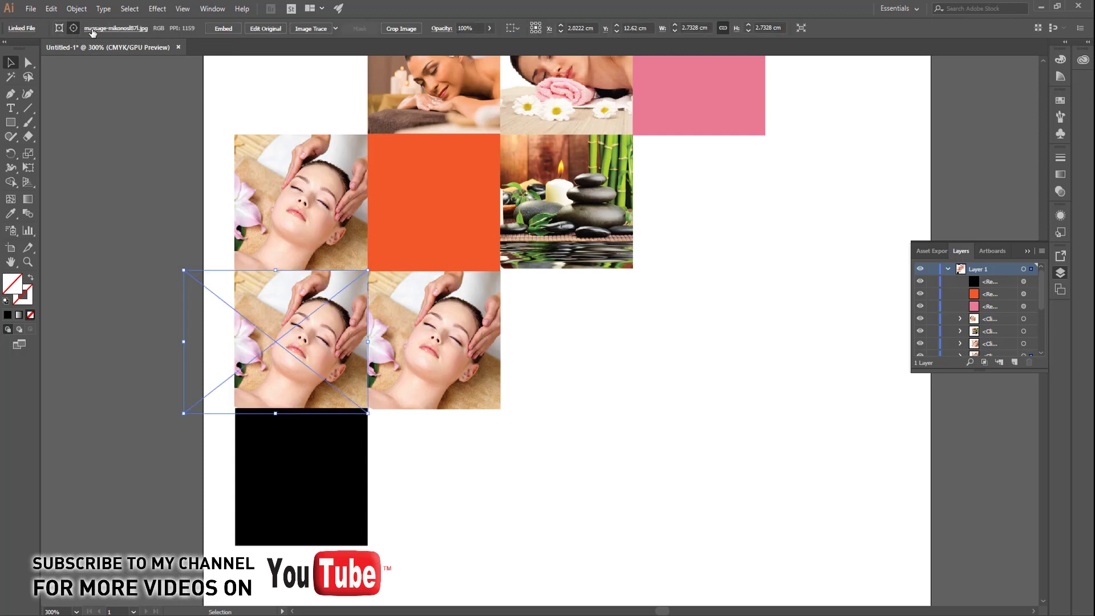
left_click(97, 53)
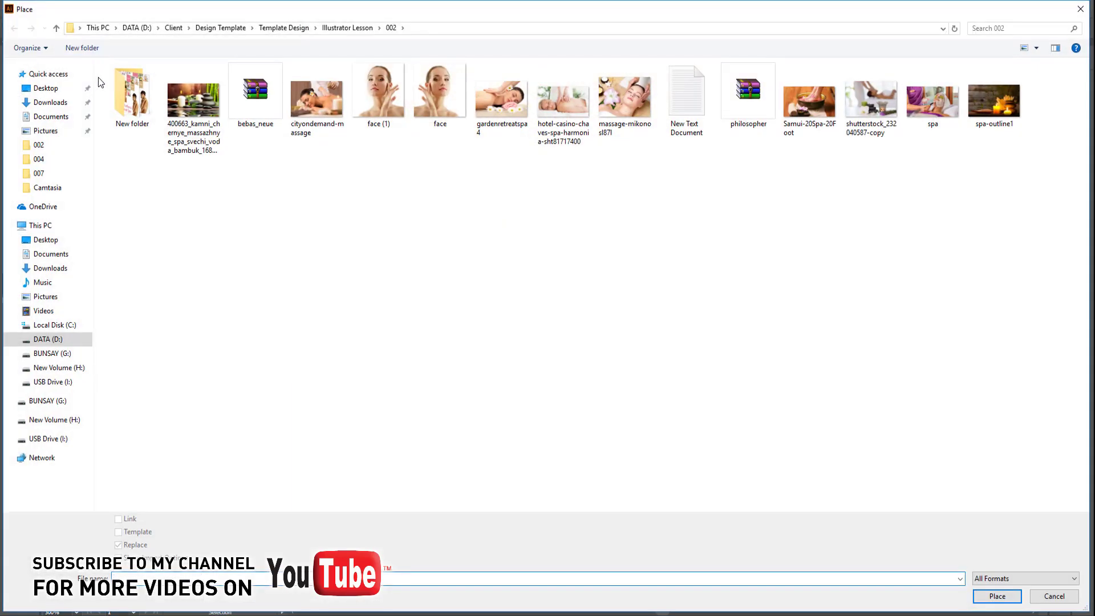
Step: Relink the lower-left copy to the Samui foot-bath photo and enlarge it over its tile
double_click(810, 112)
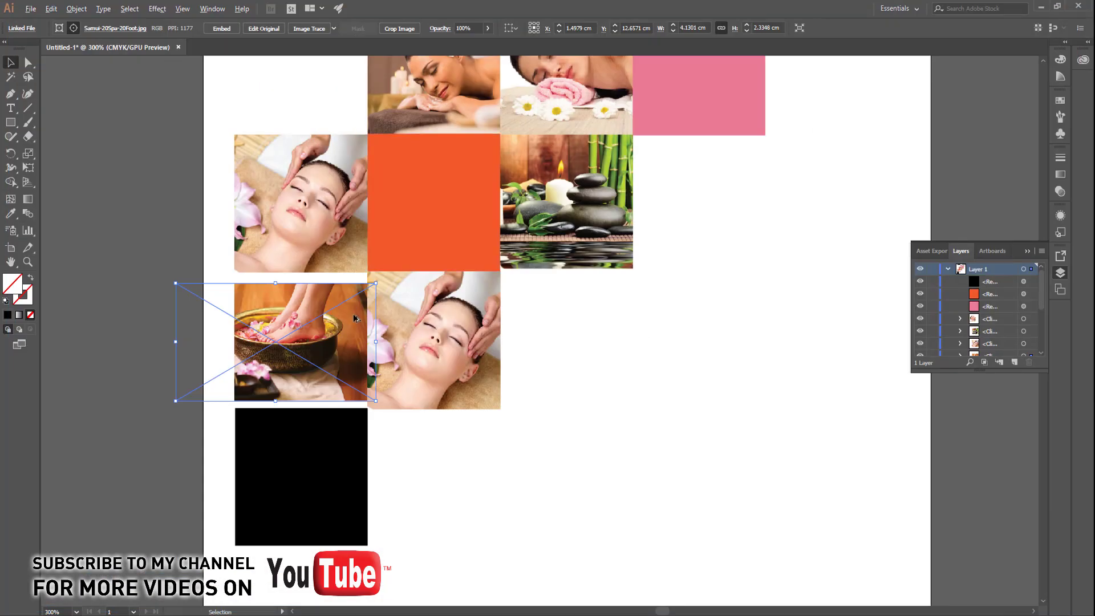
scroll(354, 317, "up", 2)
left_click_drag(396, 252, 437, 228)
Step: Relink the lower-right copy to the spa-outline1 candle-and-lotus photo and enlarge it
left_click(641, 391)
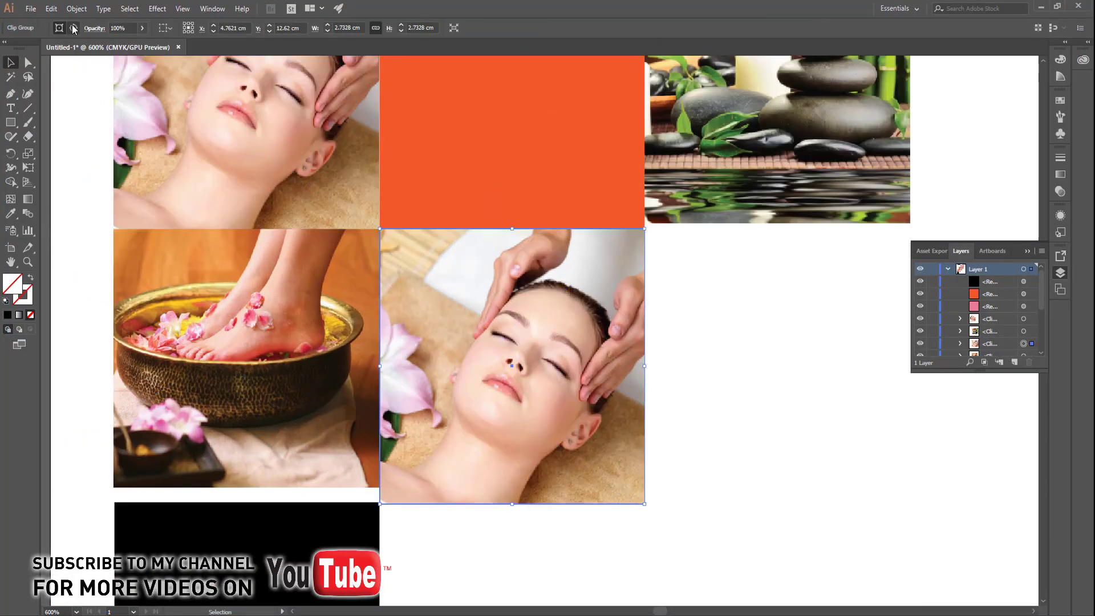
left_click(73, 28)
left_click(97, 28)
left_click(103, 59)
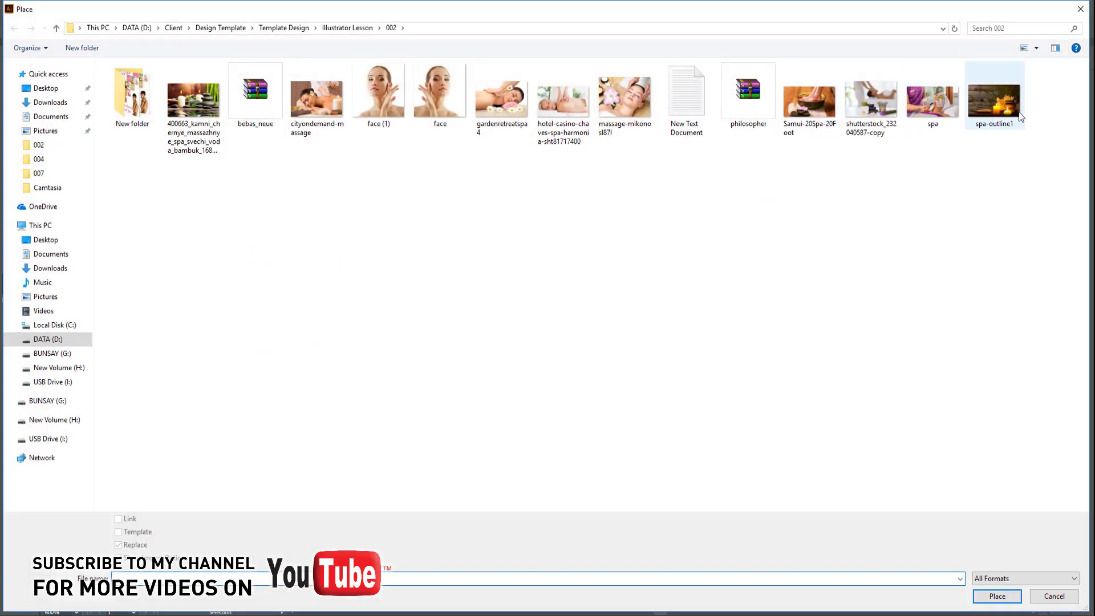
double_click(999, 107)
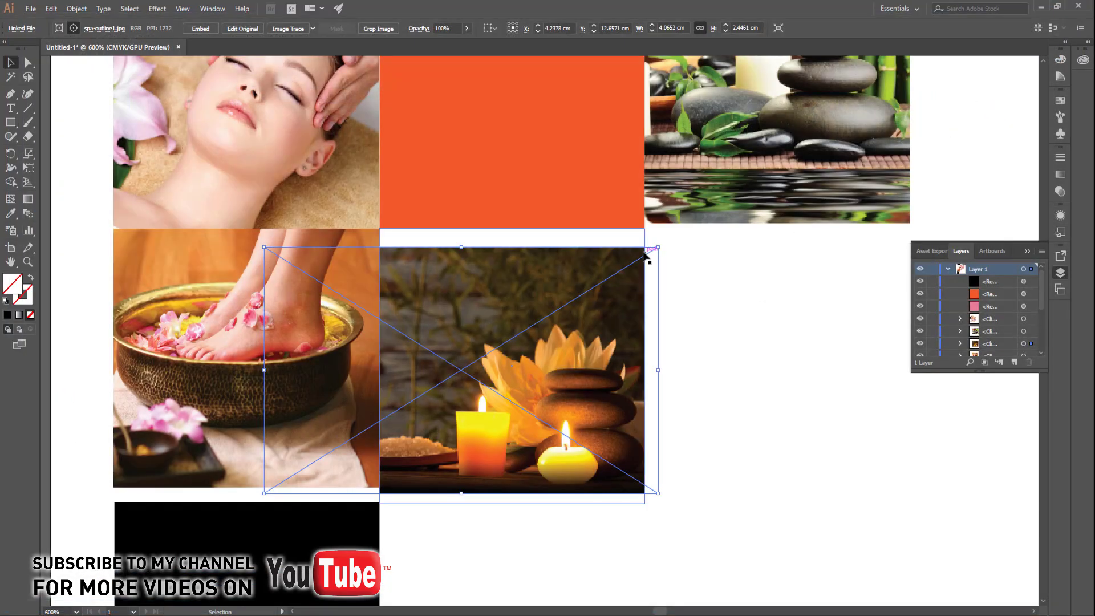
left_click_drag(658, 247, 676, 231)
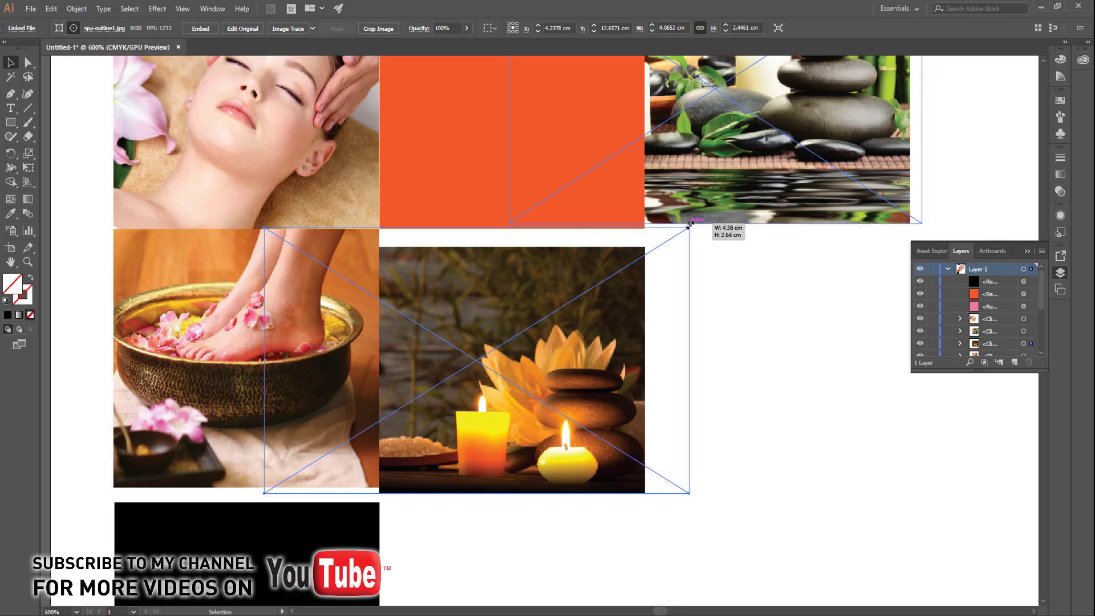
left_click_drag(686, 225, 689, 227)
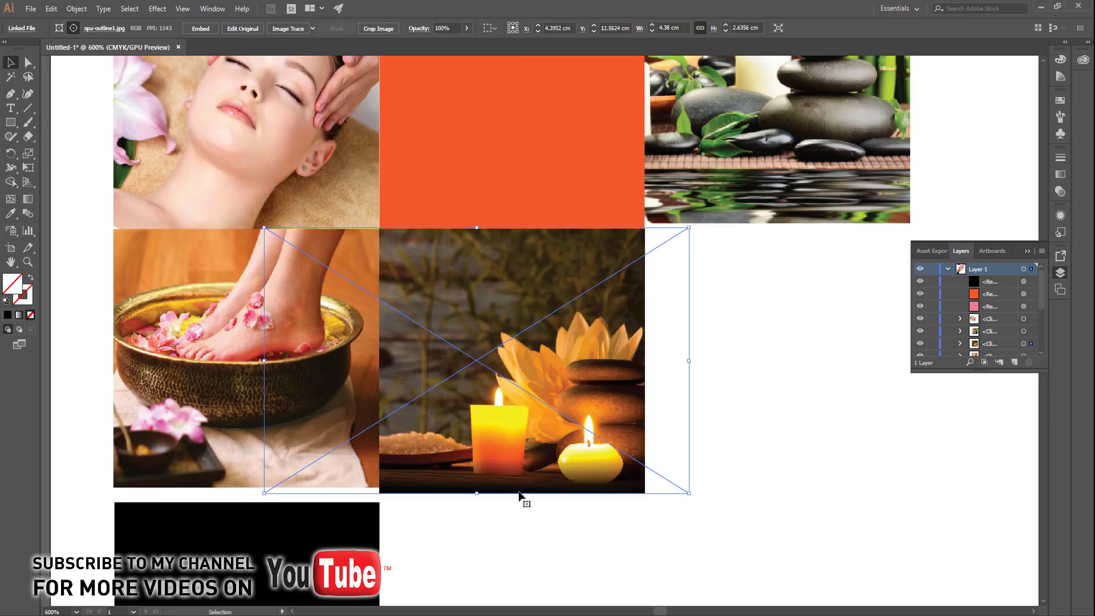
Step: Scale the foot-bath and candle images inside their clip groups to cover their tiles
double_click(256, 428)
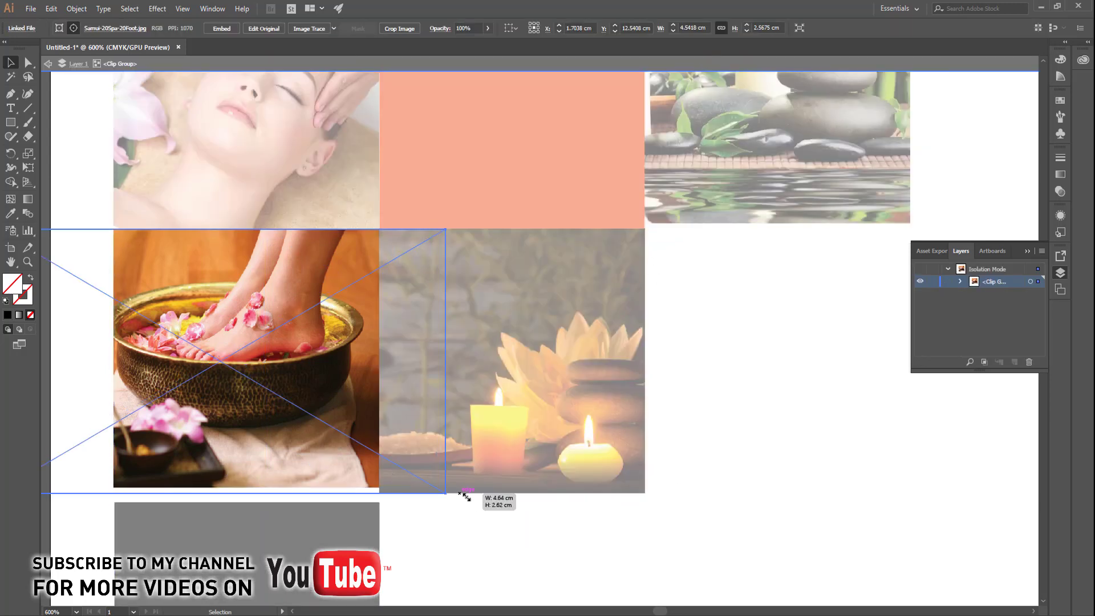
left_click_drag(436, 489, 513, 511)
left_click(532, 460)
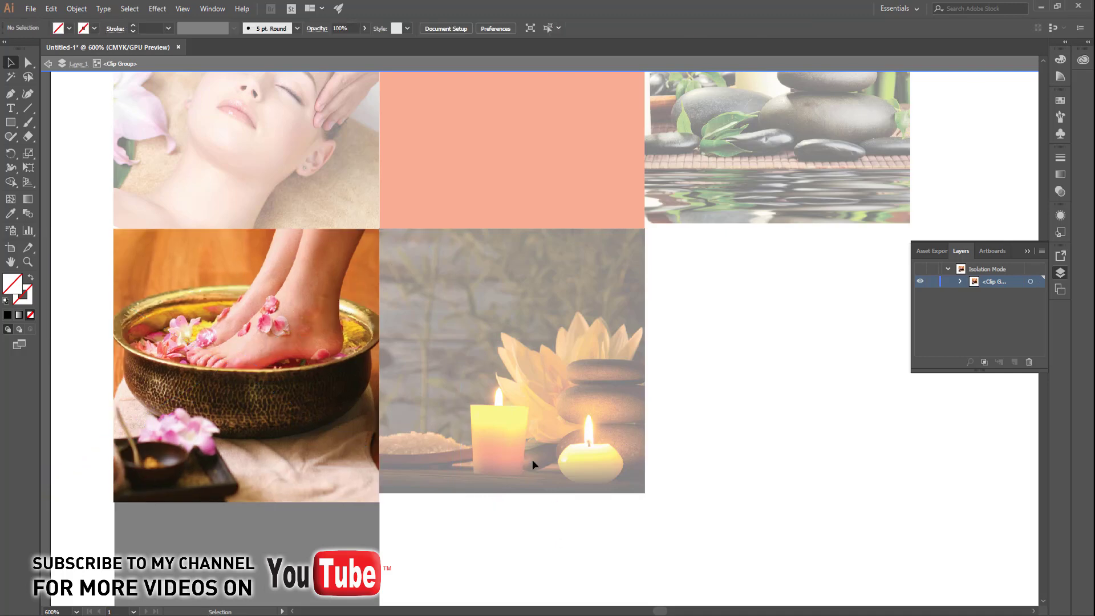
double_click(532, 460)
double_click(532, 459)
left_click(532, 460)
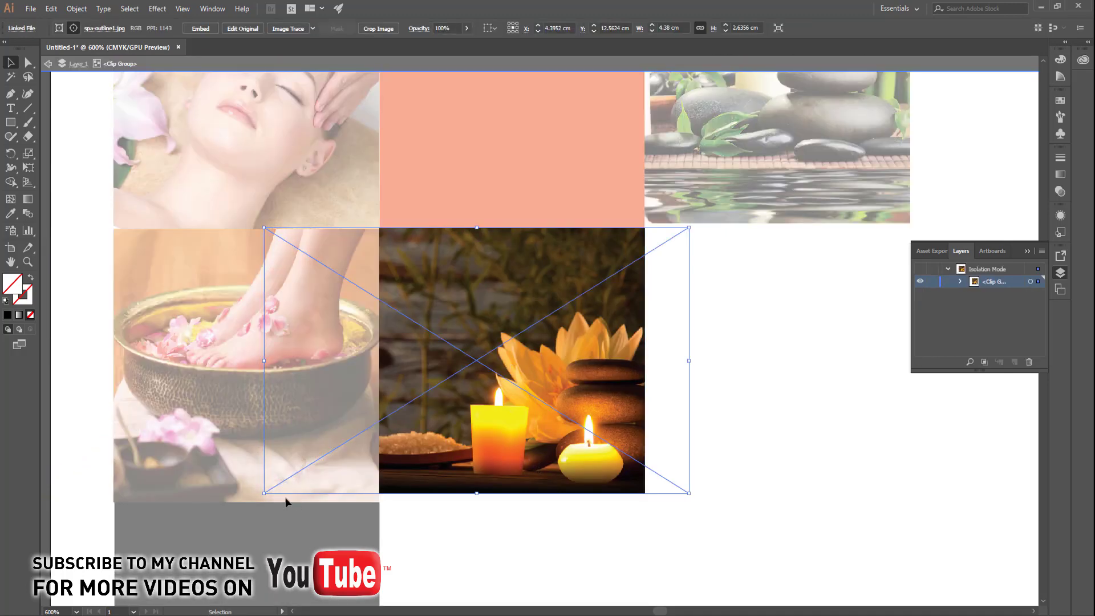
left_click_drag(268, 497, 250, 506)
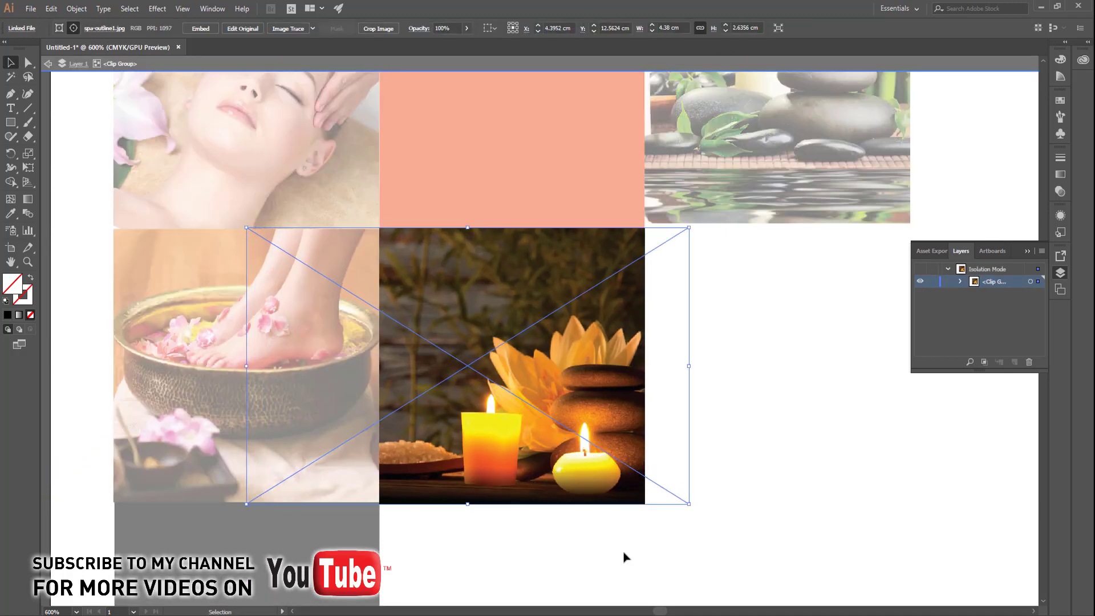
double_click(767, 479)
scroll(767, 479, "down", 1)
scroll(755, 476, "down", 1)
Step: Duplicate the tagline onto the upper pink tile, bring it to front, and retype it as WELLNESS
left_click_drag(755, 477, 599, 423)
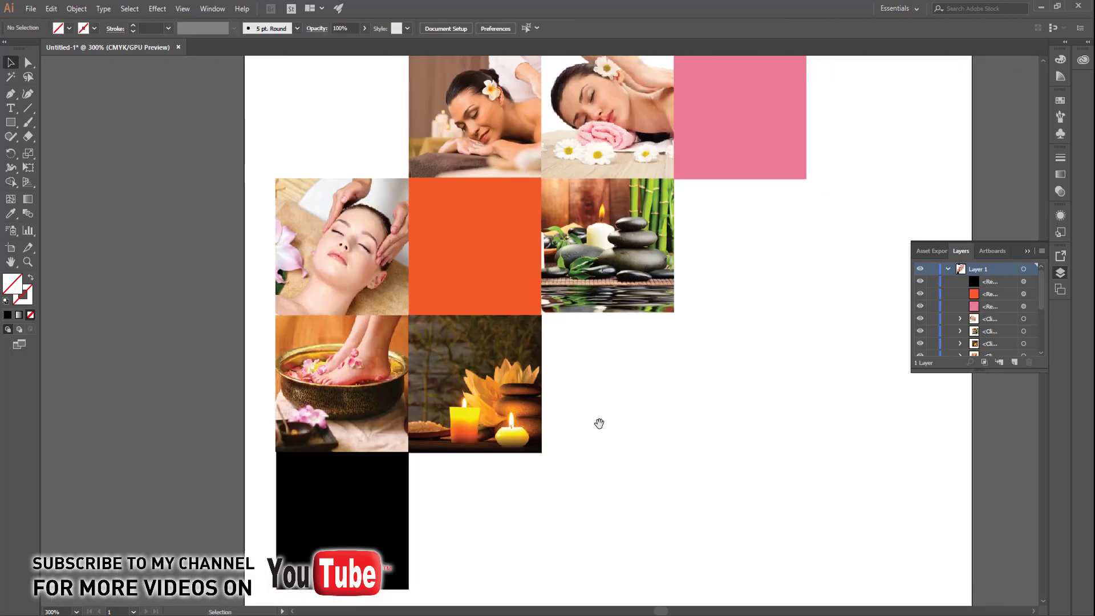
scroll(601, 420, "down", 1)
scroll(610, 387, "right", 3)
scroll(611, 379, "down", 1)
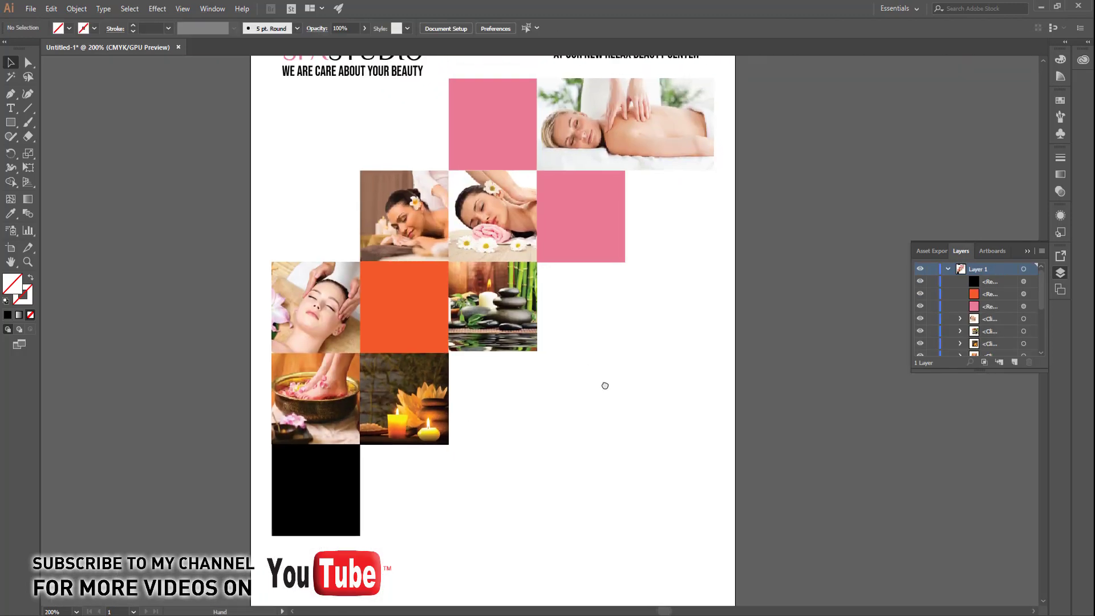
scroll(599, 376, "up", 2)
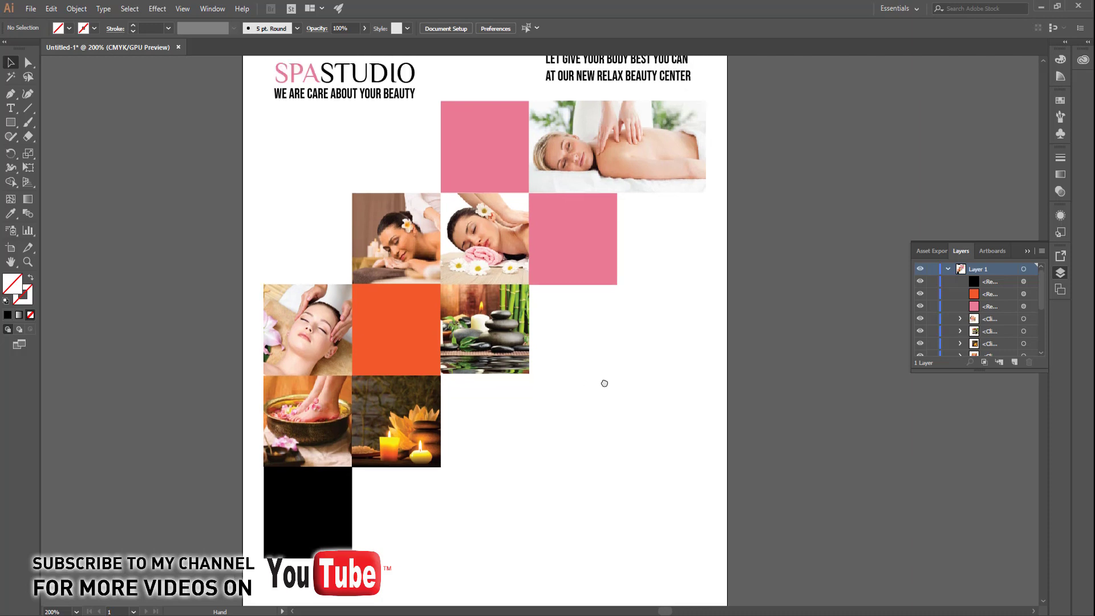
left_click_drag(379, 102, 517, 152)
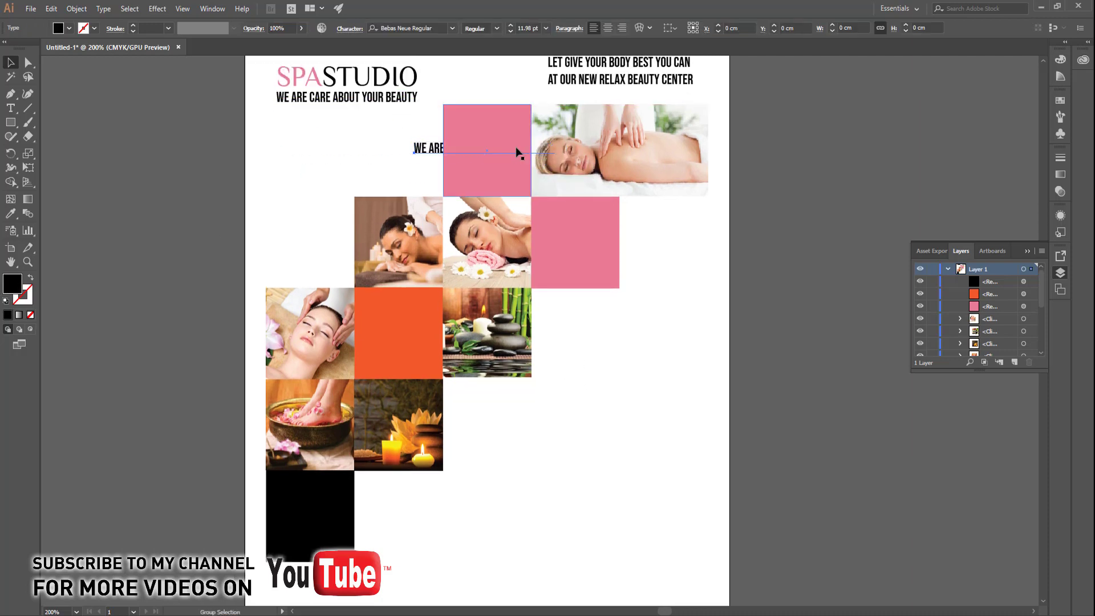
key("ctrl+shift+bracketright")
key("t")
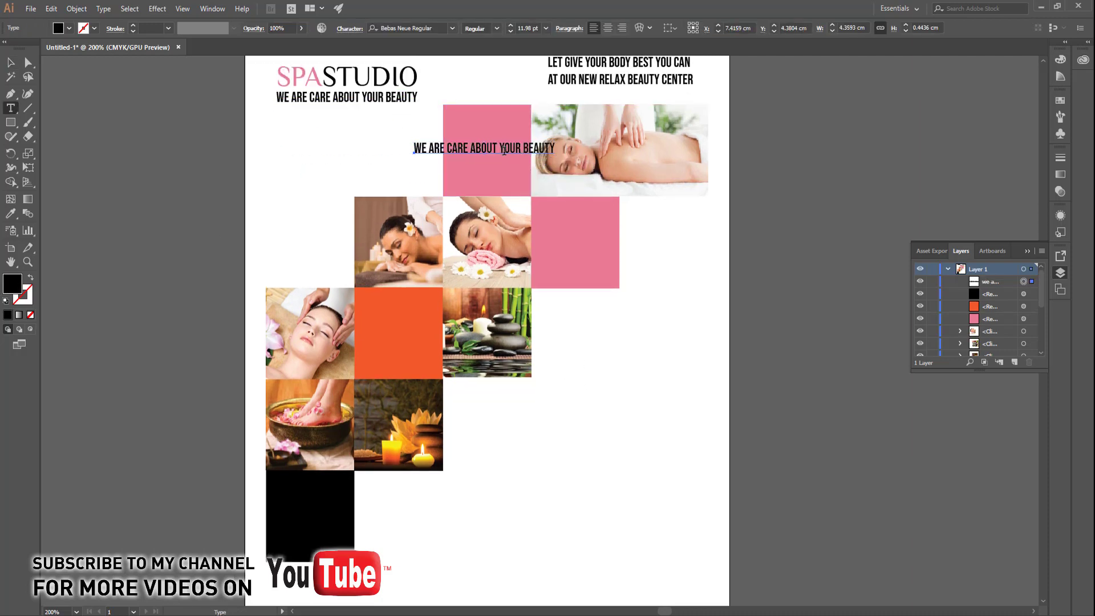
triple_click(504, 150)
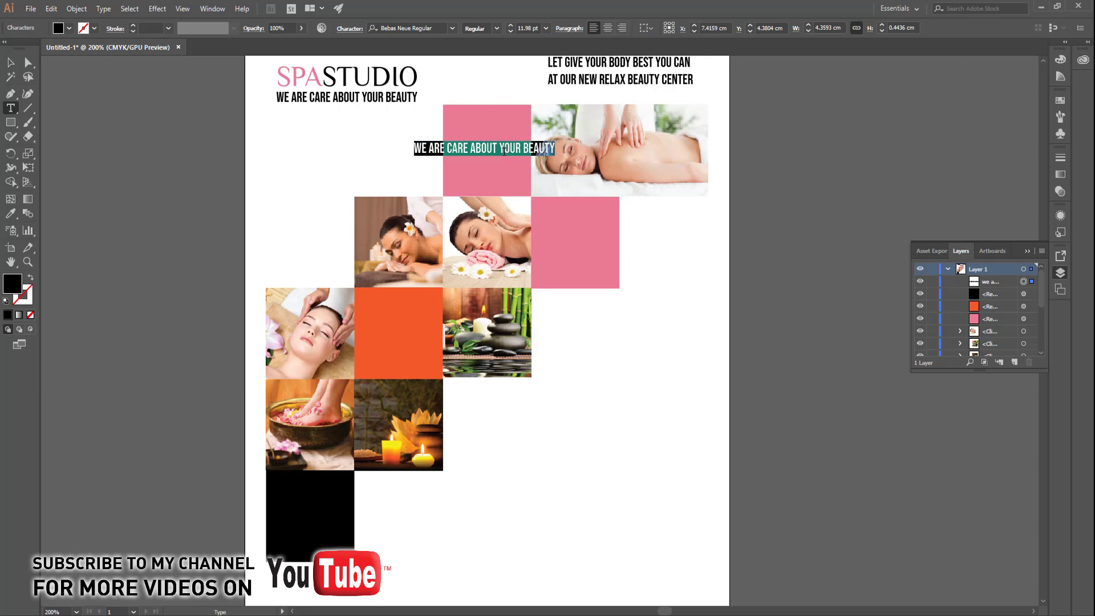
type("we")
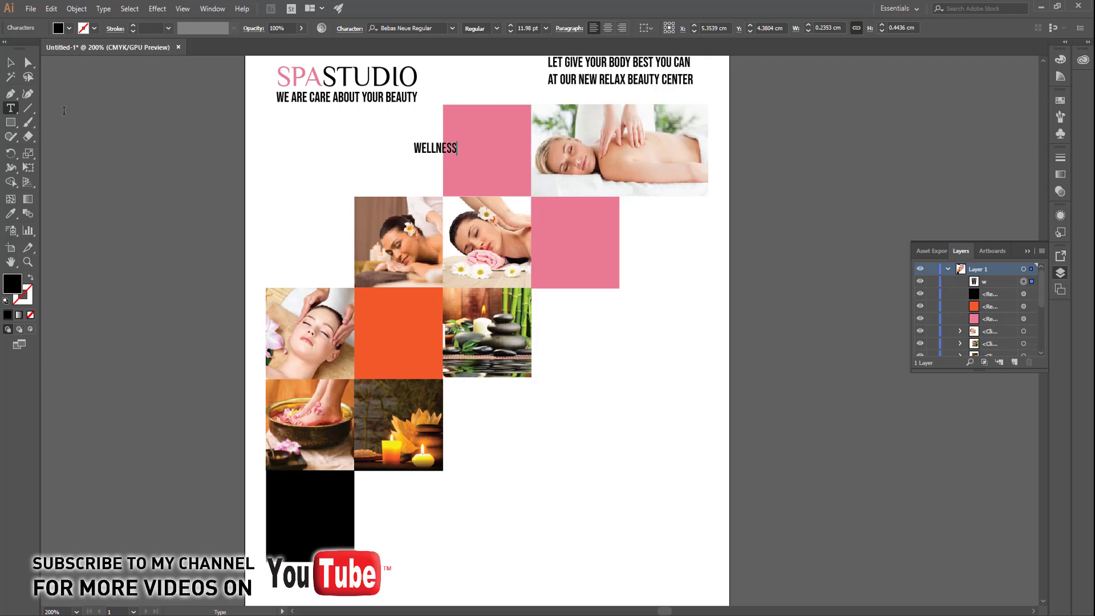
left_click(10, 61)
Step: Position WELLNESS on the upper pink tile and fill it white
scroll(467, 170, "up", 2)
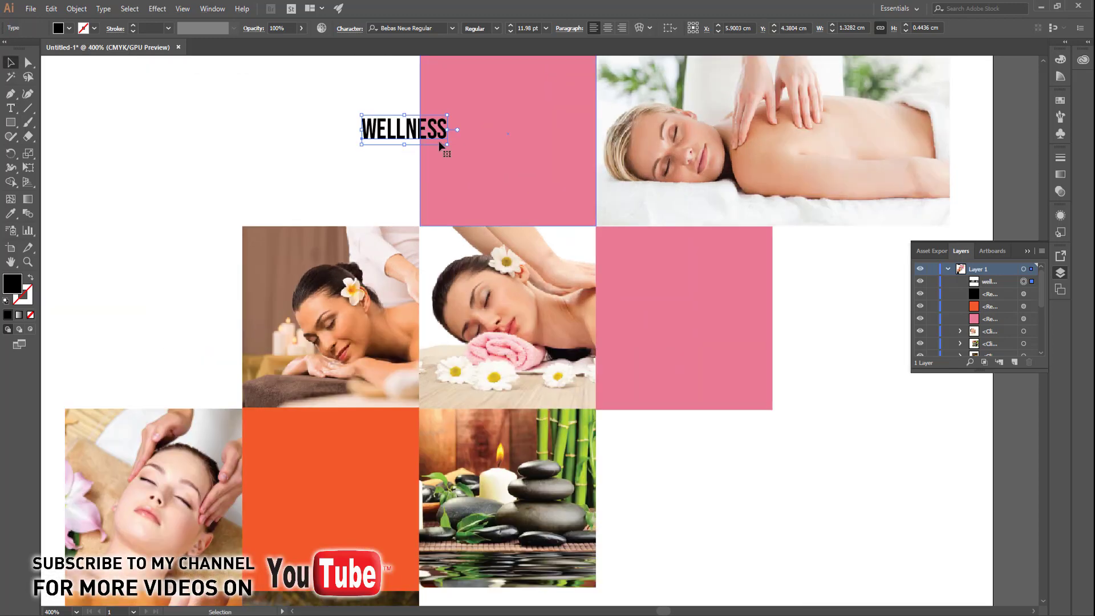
mouse_move(443, 143)
left_mouse_down()
mouse_move(544, 140)
mouse_move(559, 164)
left_mouse_up()
left_click(67, 31)
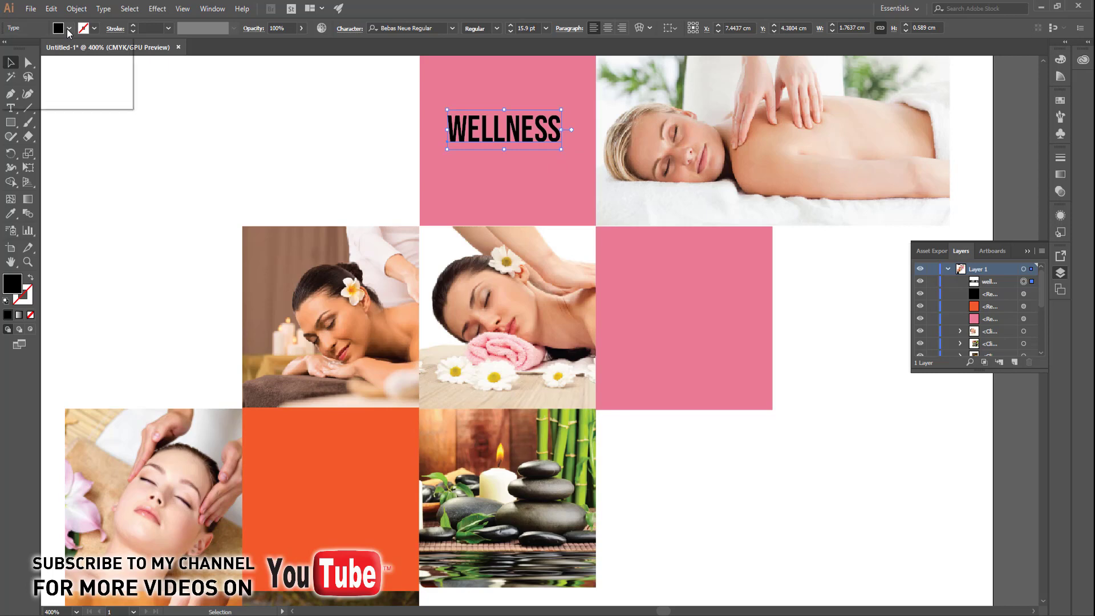
left_click(27, 54)
left_click(163, 150)
scroll(164, 150, "down", 1)
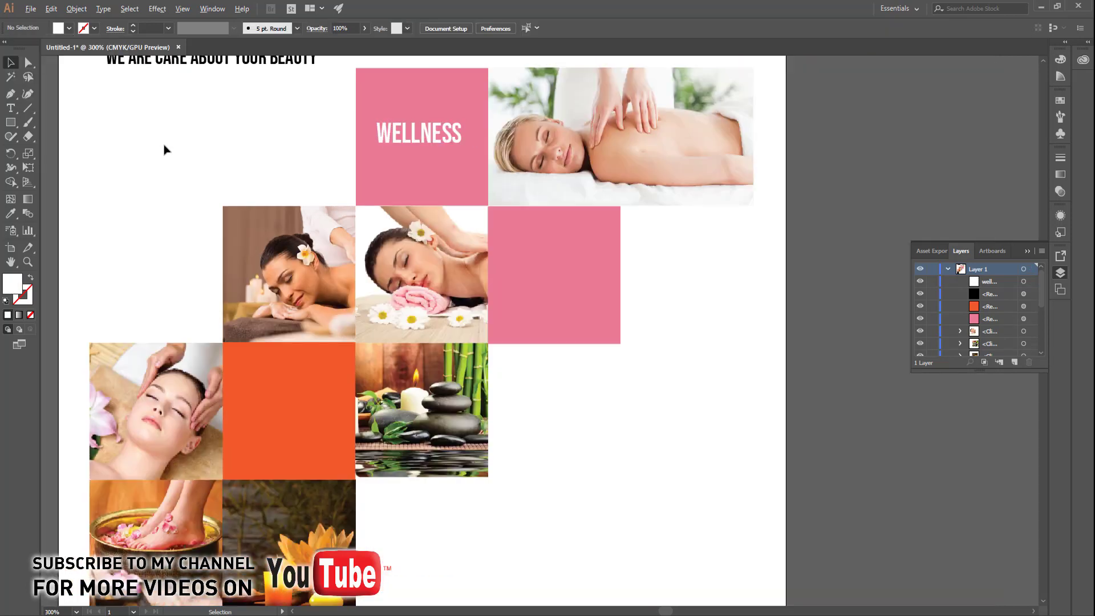
Step: Duplicate WELLNESS onto the lower pink tile and retype it as BODY CARE
mouse_move(388, 121)
left_mouse_down()
mouse_move(524, 253)
mouse_move(520, 269)
left_mouse_up()
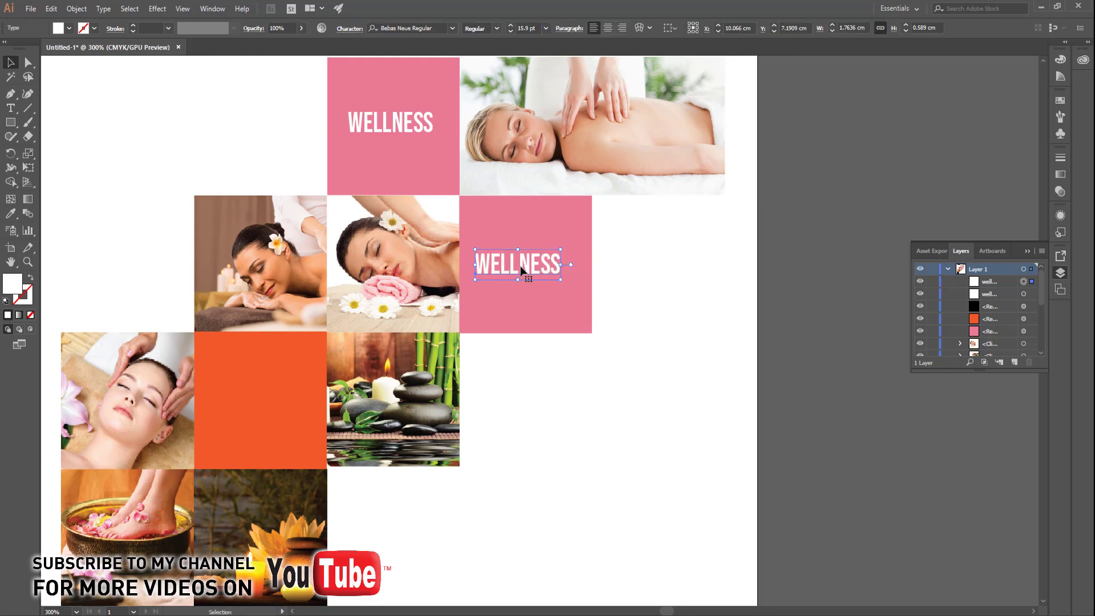
double_click(520, 269)
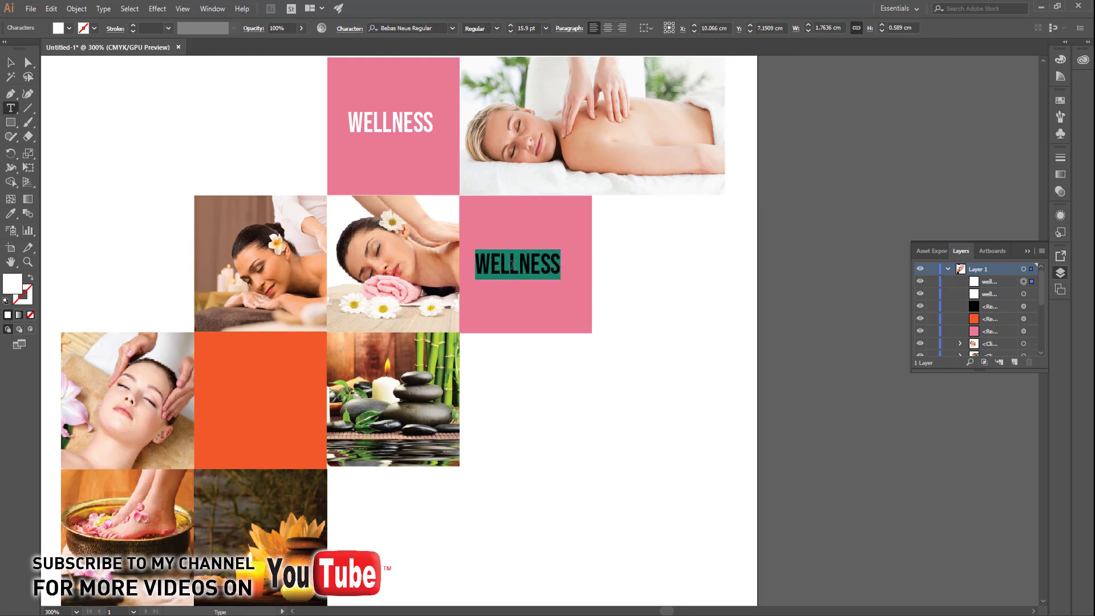
type("body")
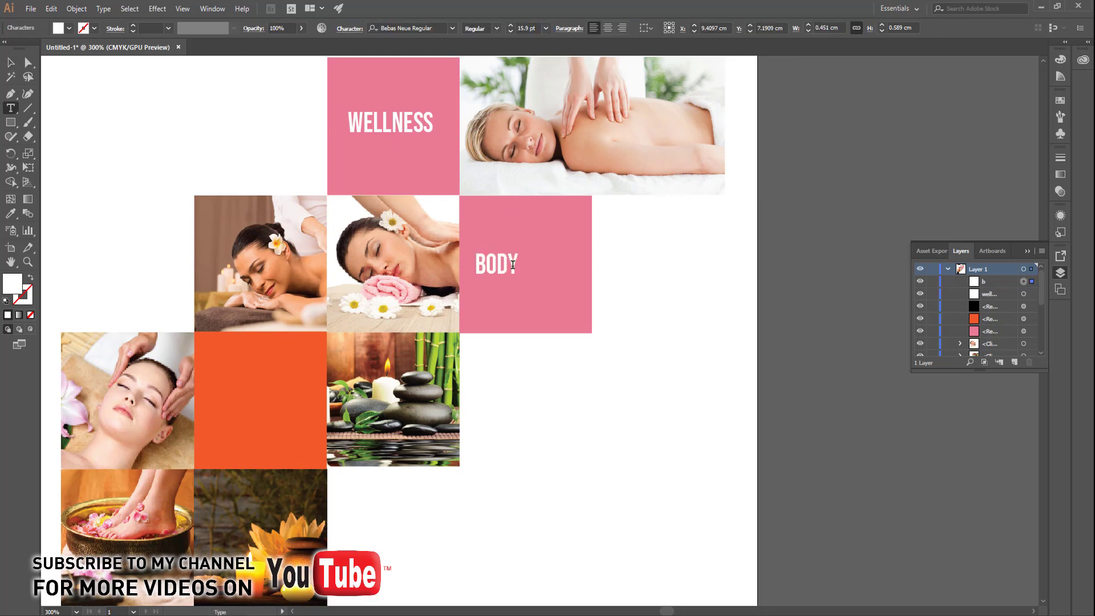
type(" CARE")
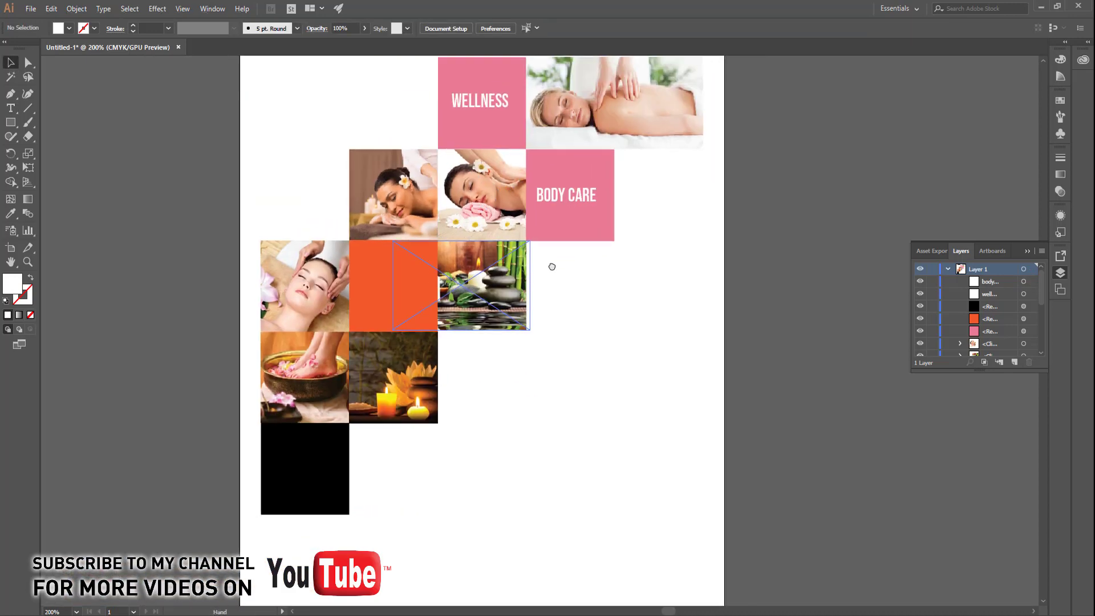
Step: Duplicate the BODY CARE label onto the orange tile and retype it as MASSAGE
left_click_drag(552, 266, 553, 259)
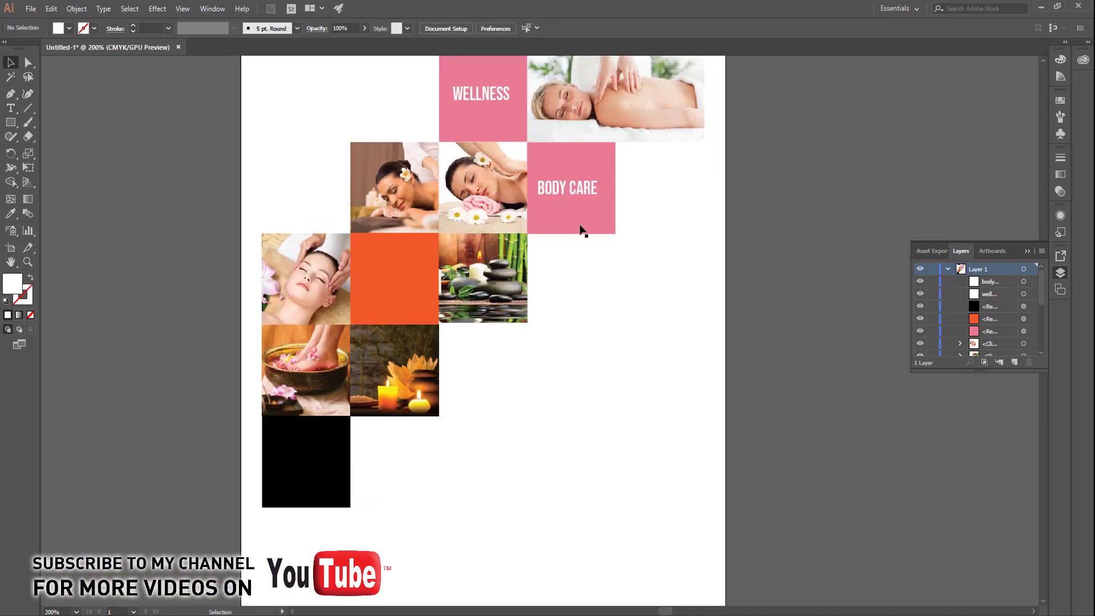
left_click_drag(563, 187, 383, 279)
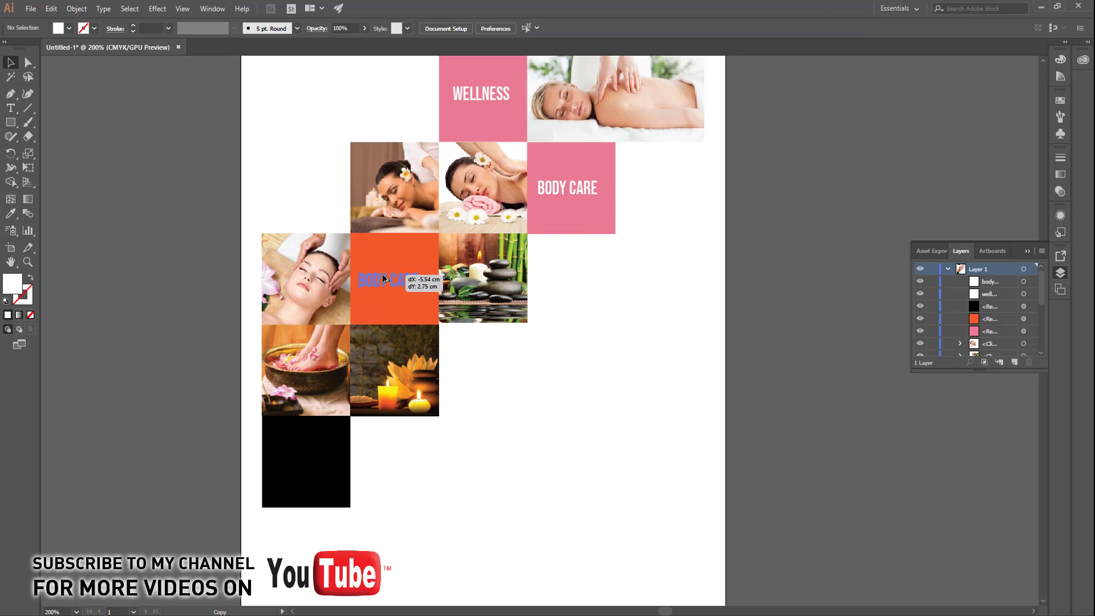
double_click(392, 279)
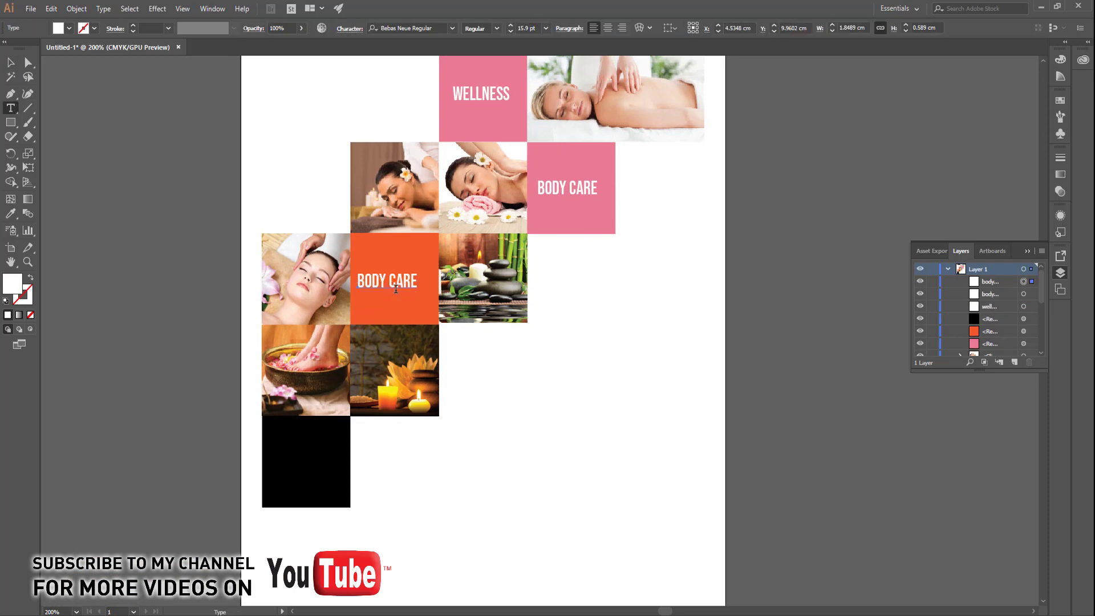
key("ctrl+a")
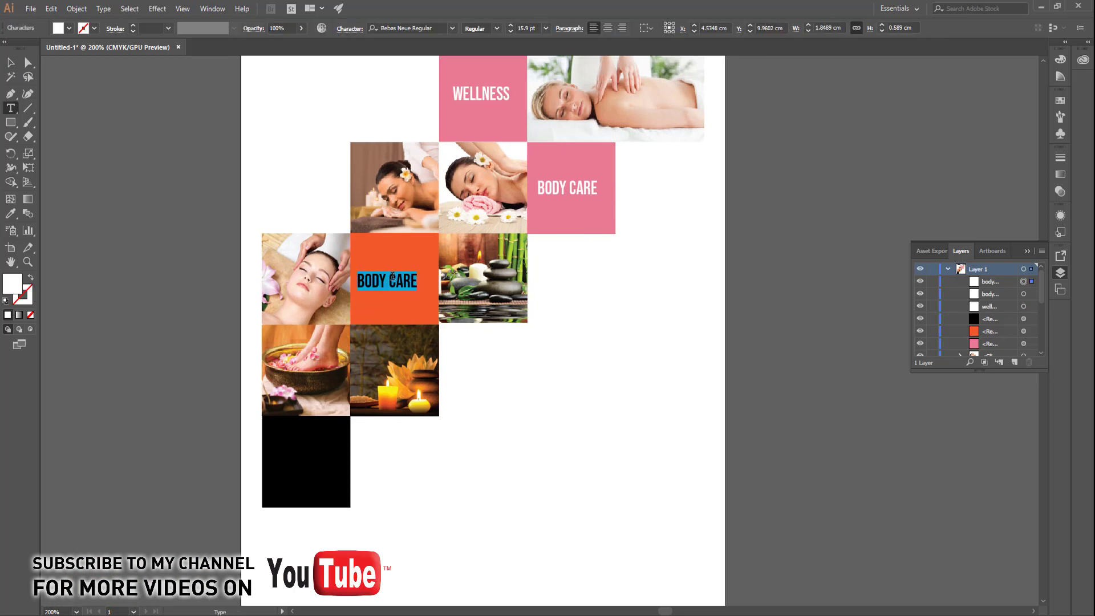
type("MASSAGE")
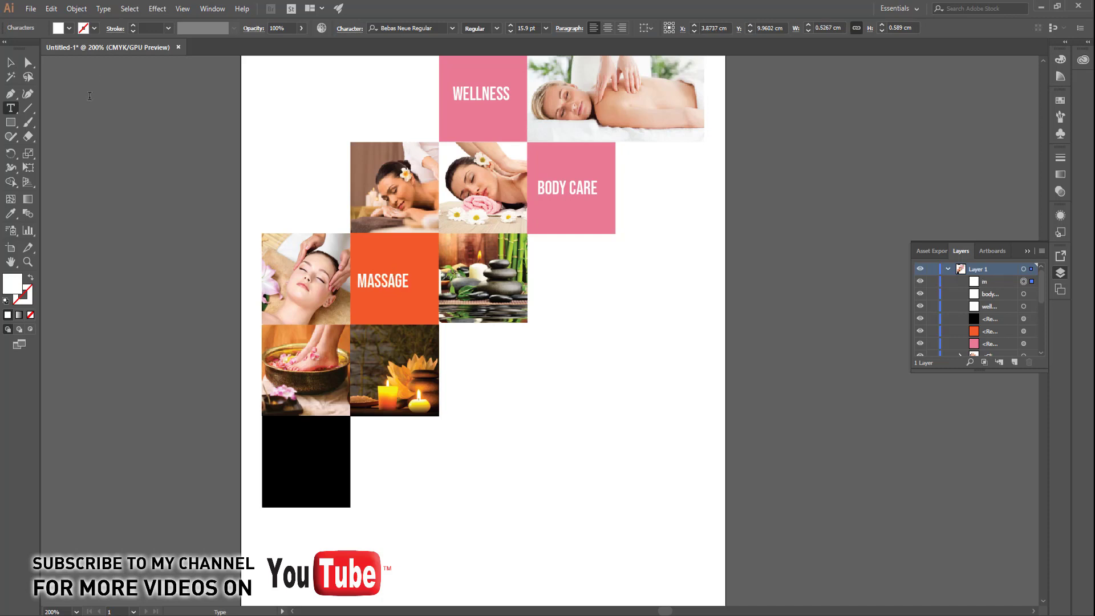
key("Escape")
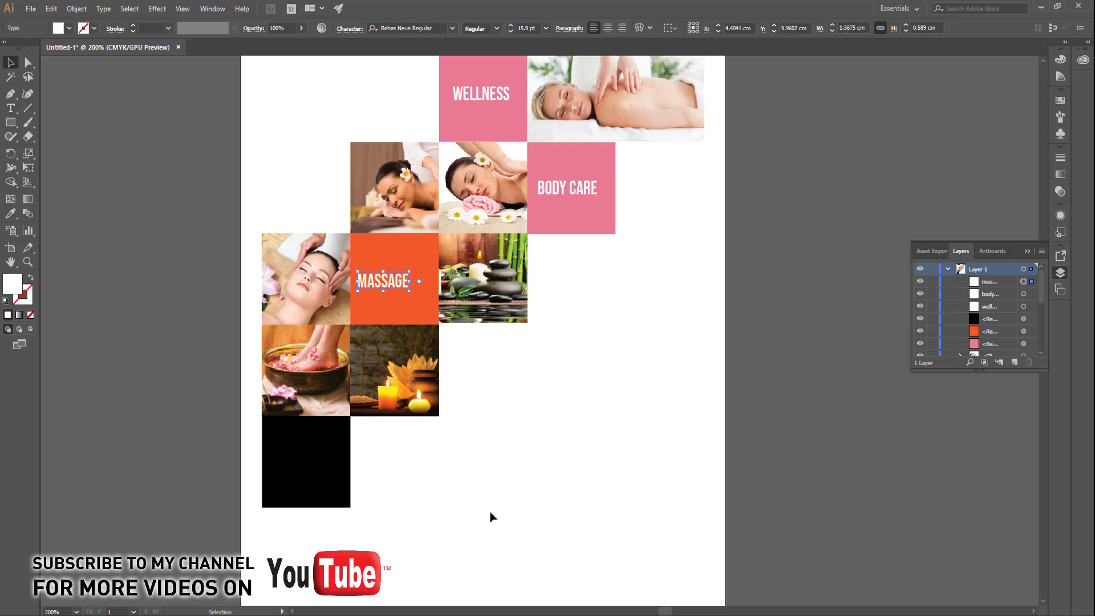
Step: Place a copy of the MASSAGE label on the black bottom tile
left_click(489, 515)
scroll(417, 370, "down", 3)
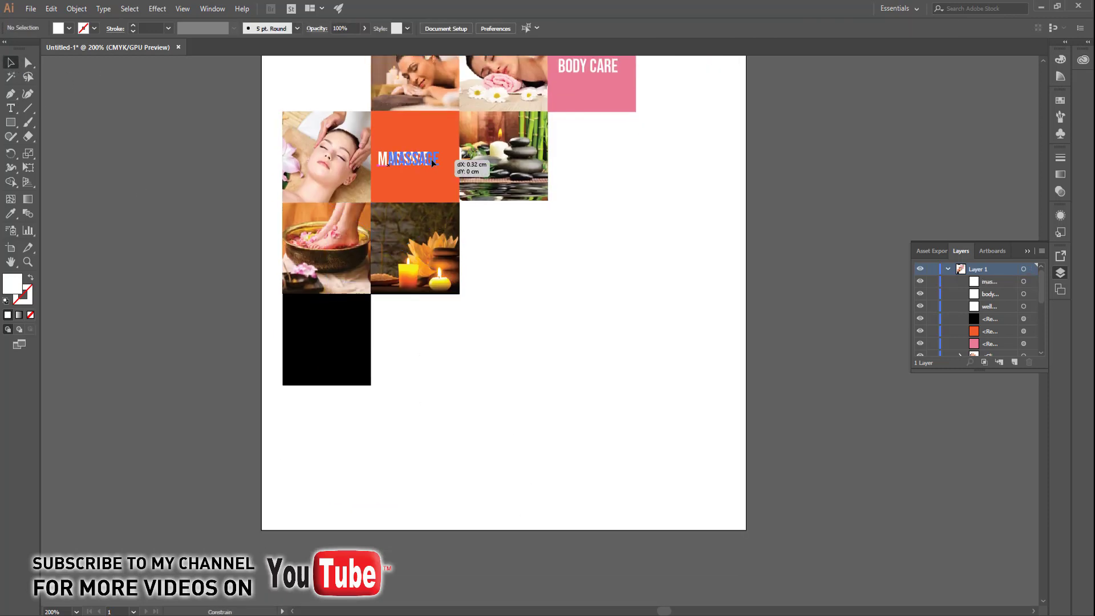
left_click_drag(432, 160, 345, 344)
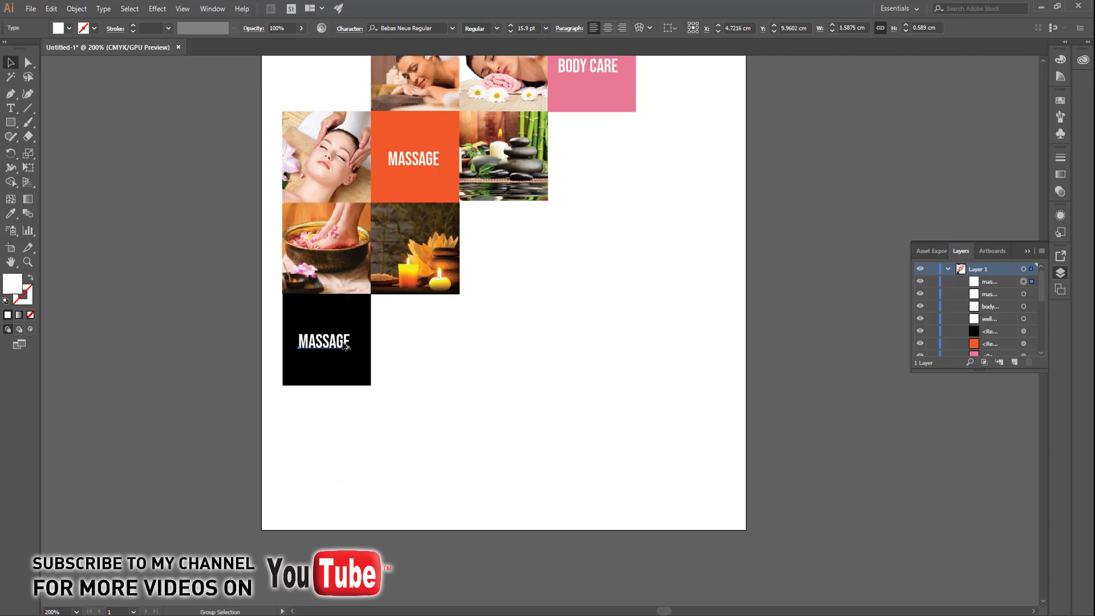
left_click(353, 377)
Step: Refill the black bottom tile with a lime green hex colour from the Color Picker
double_click(12, 283)
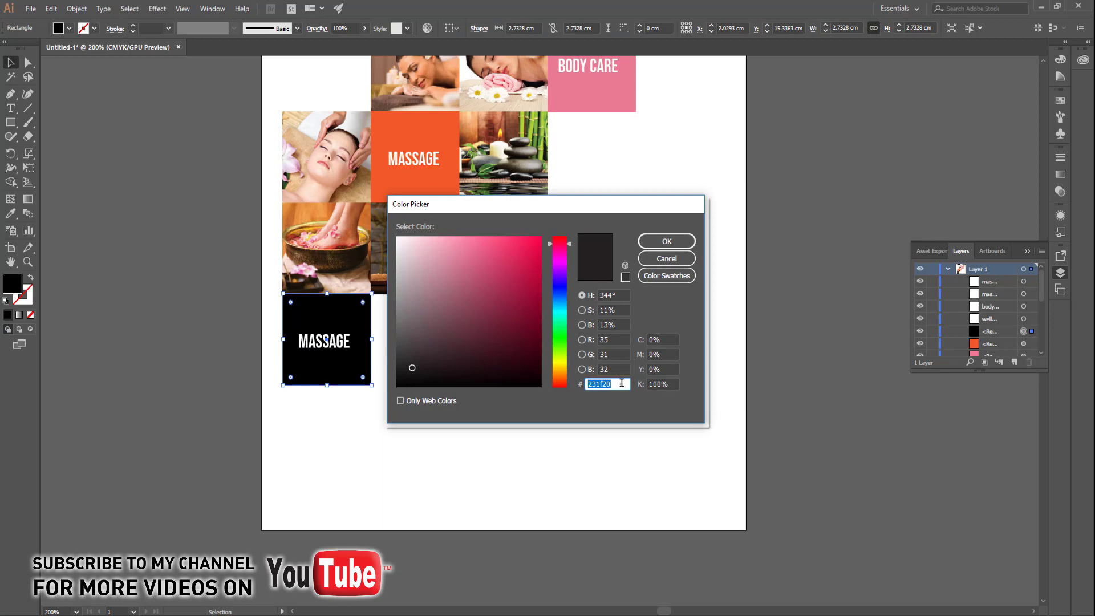
type("c")
type("52")
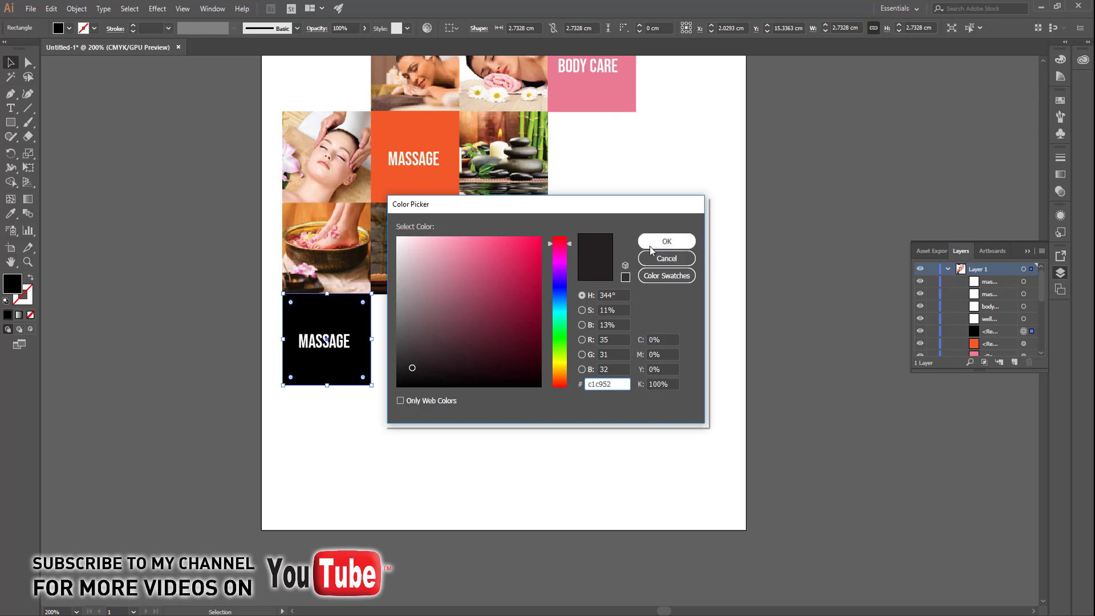
left_click(666, 241)
Step: Change the green tile's label from MASSAGE to THERAPY
double_click(349, 346)
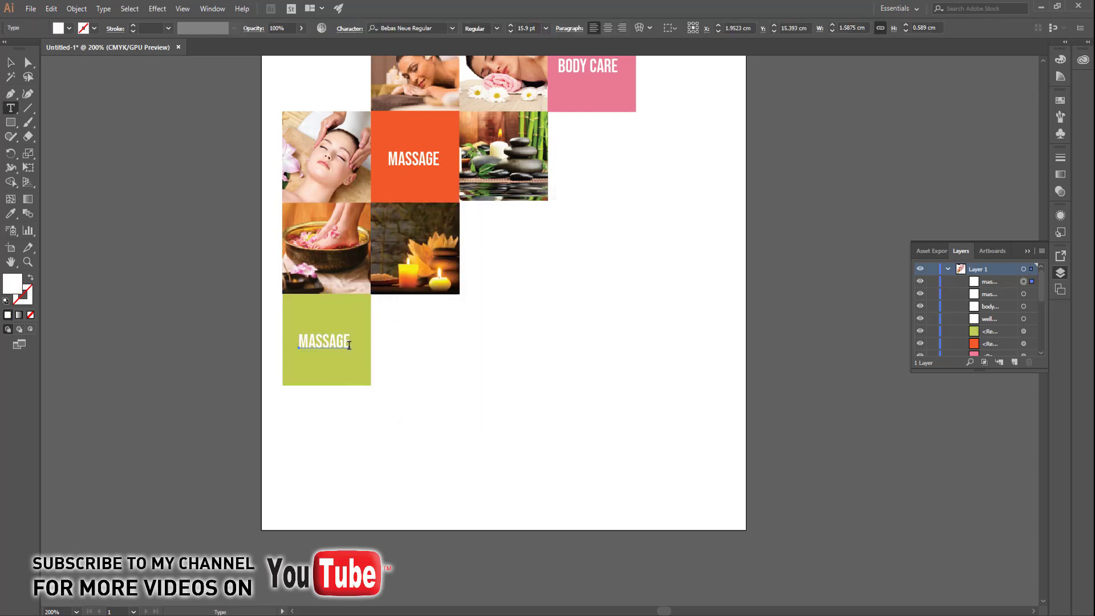
double_click(349, 344)
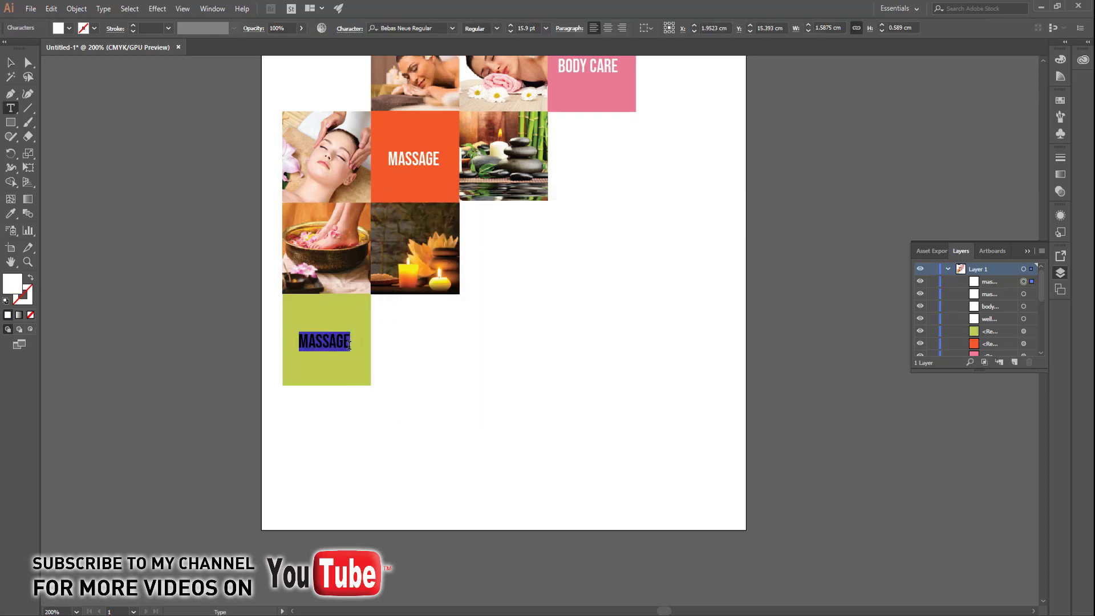
type("t")
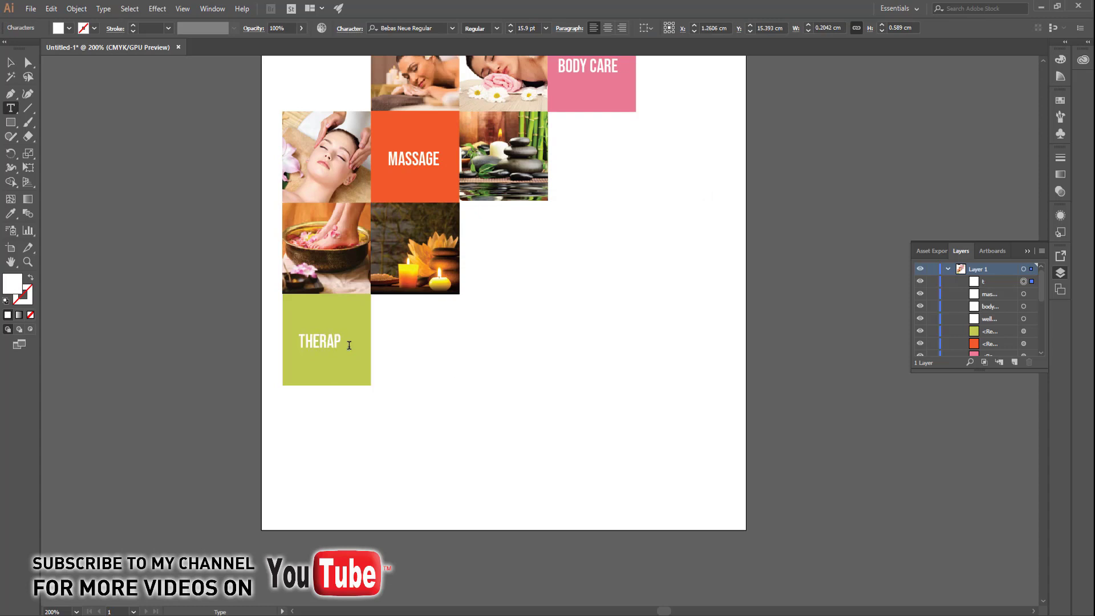
left_click(11, 62)
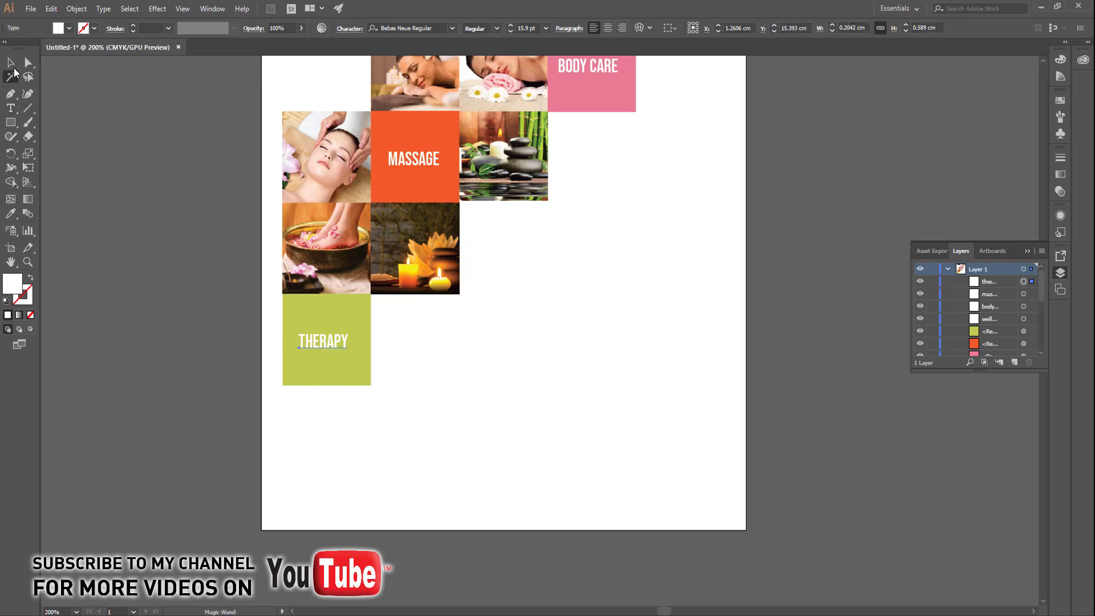
left_click(67, 168)
mouse_move(355, 329)
left_mouse_down()
mouse_move(317, 469)
mouse_move(248, 469)
mouse_move(248, 433)
left_mouse_up()
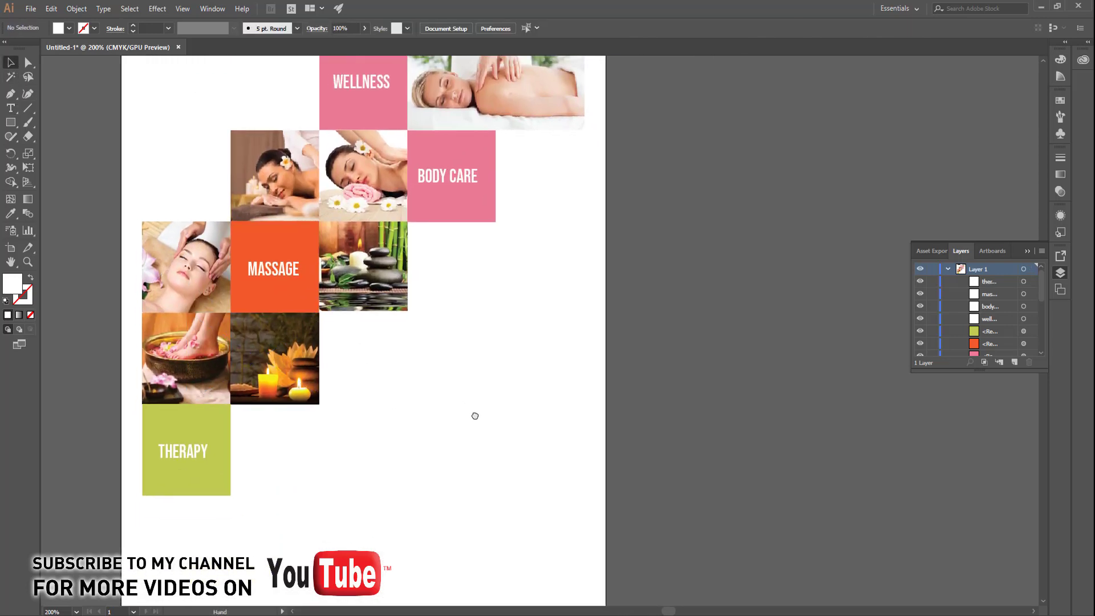
scroll(469, 357, "down", 2)
scroll(469, 354, "down", 1)
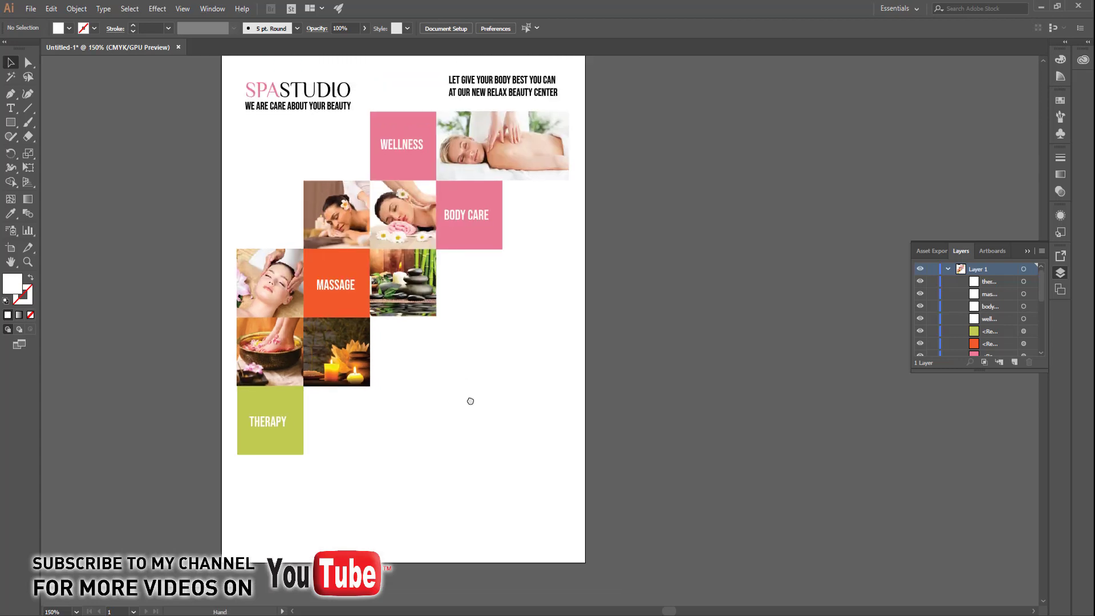
Step: Duplicate the SPASTUDIO logo beside THERAPY, retype it WELLNESS AND SPA, and make it lowercase
mouse_move(288, 86)
left_mouse_down()
mouse_move(364, 428)
mouse_move(371, 412)
left_mouse_up()
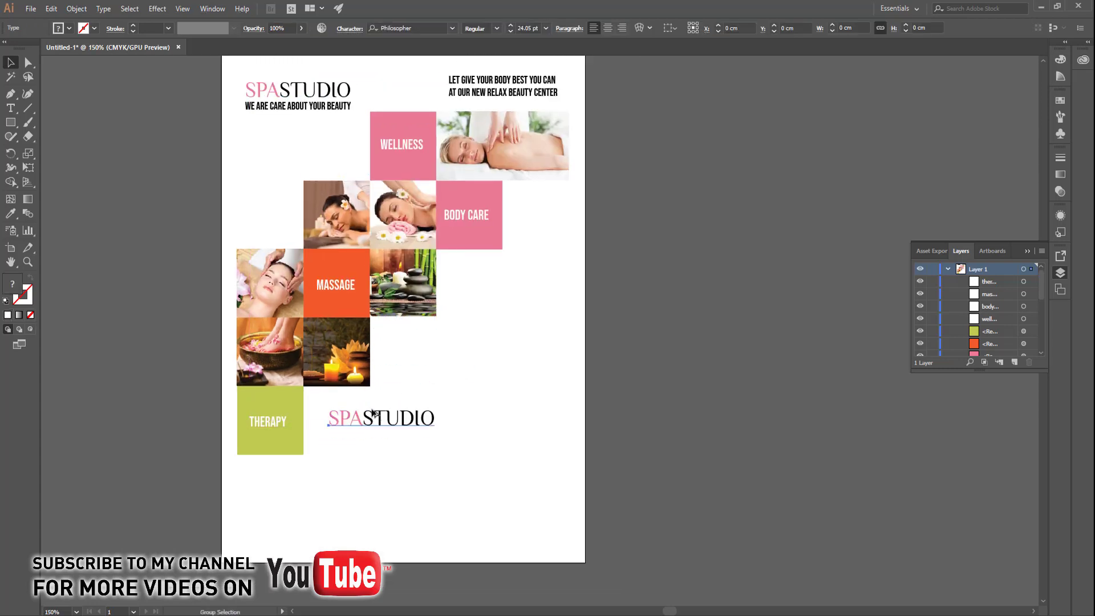
double_click(373, 423)
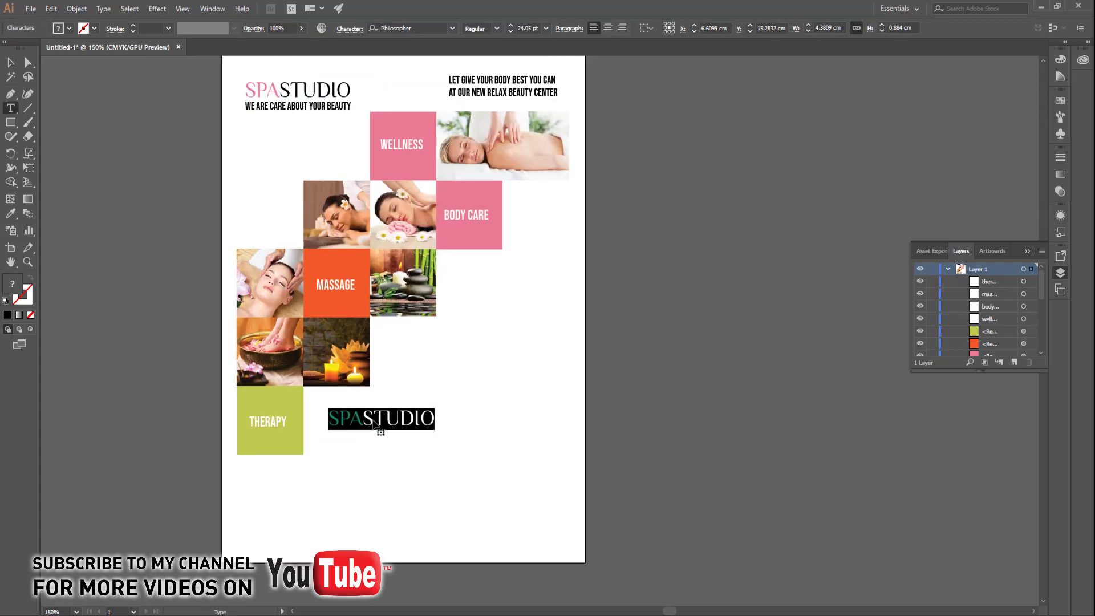
type("WELLNESS ")
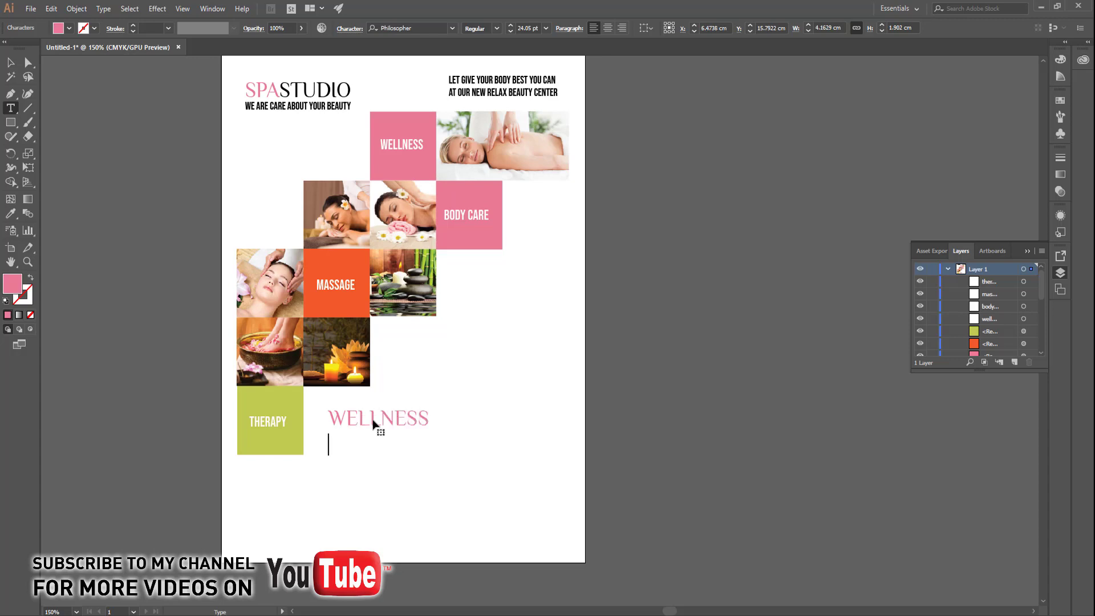
type("AND SPA")
key("ctrl+a")
left_click(349, 28)
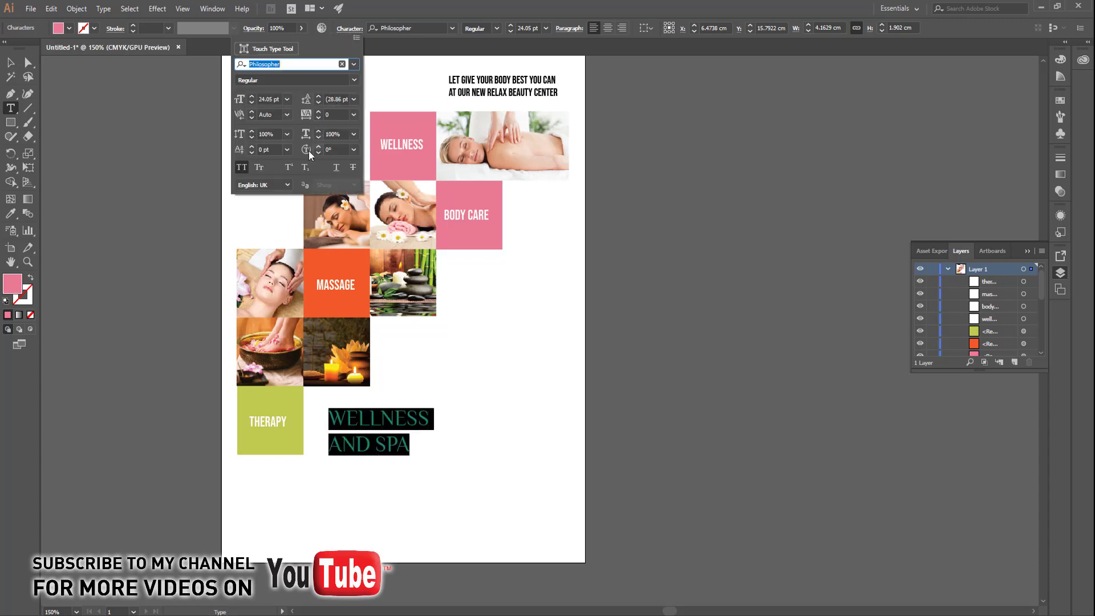
left_click(245, 165)
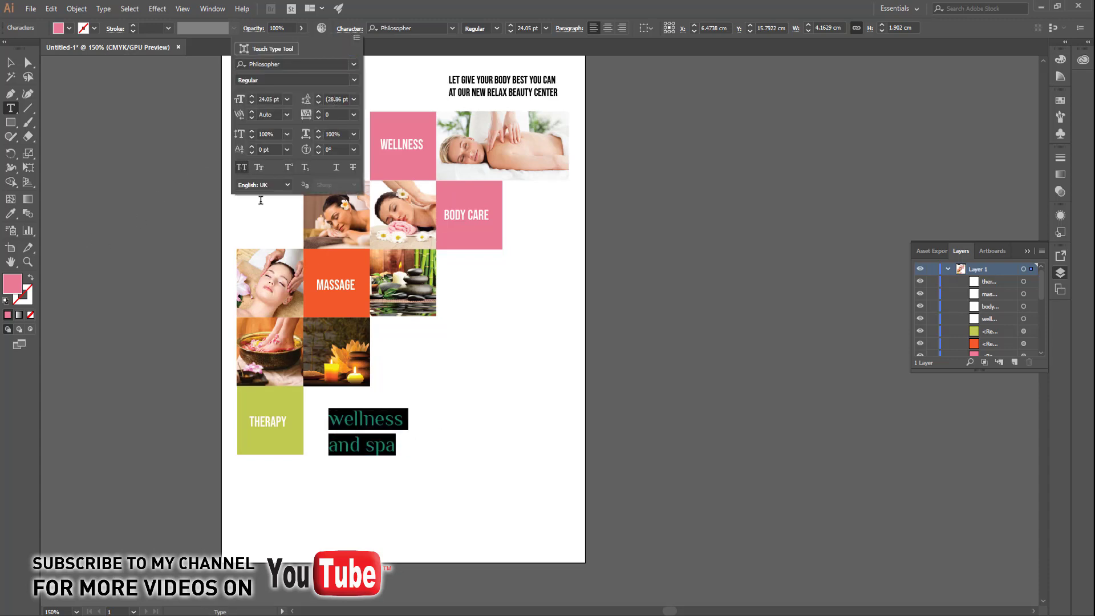
left_click(339, 428)
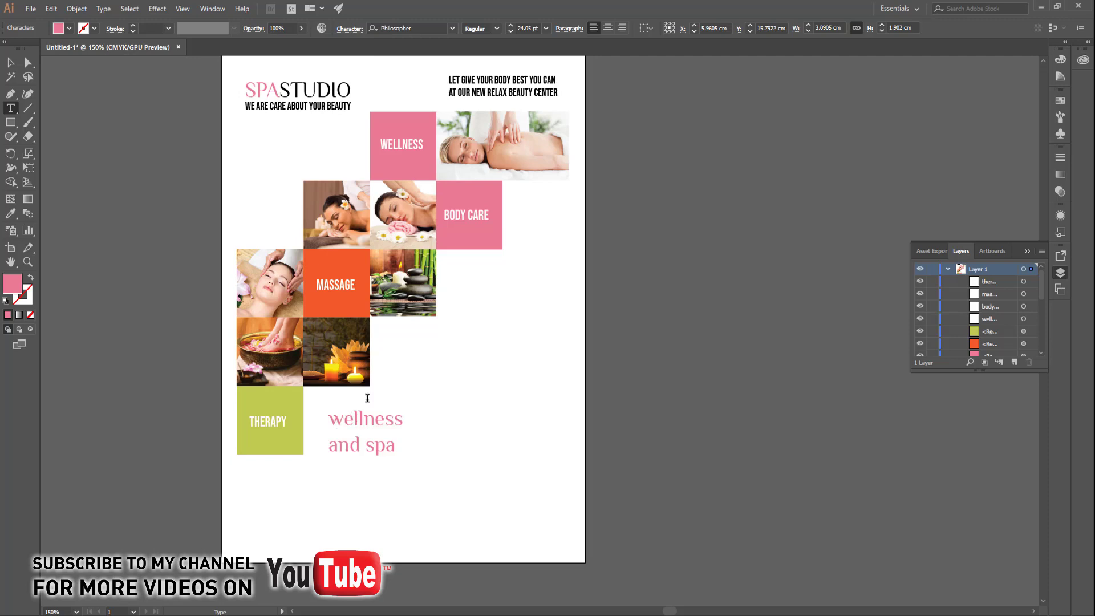
Step: Capitalize the W and S so the heading reads Wellness and Spa
key("BackSpace")
type("Q")
key("BackSpace")
type("W")
left_click_drag(375, 445, 364, 445)
type("S")
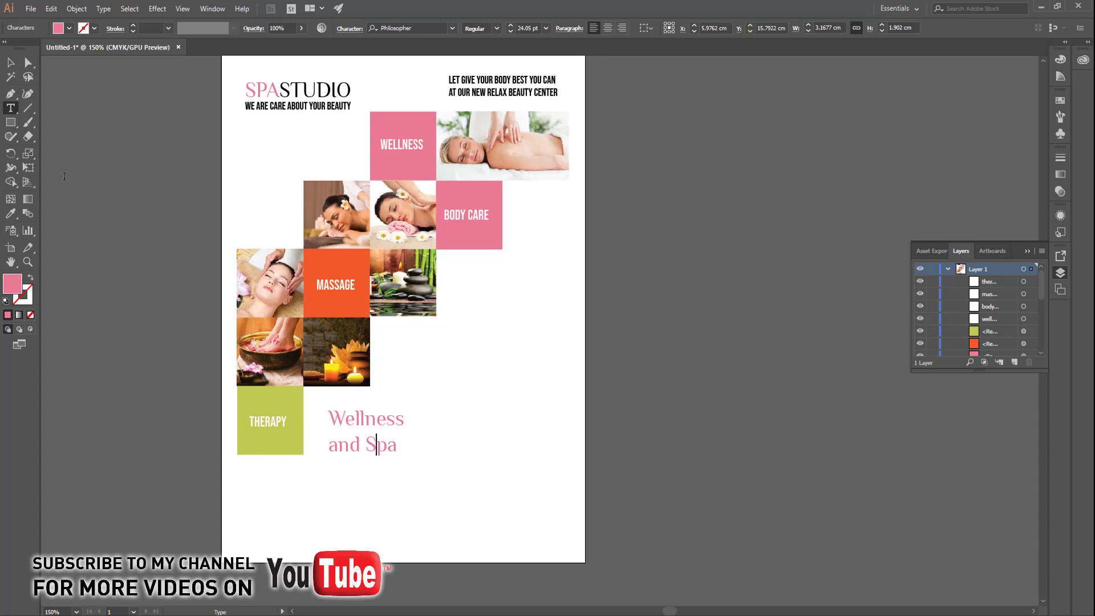
left_click(11, 63)
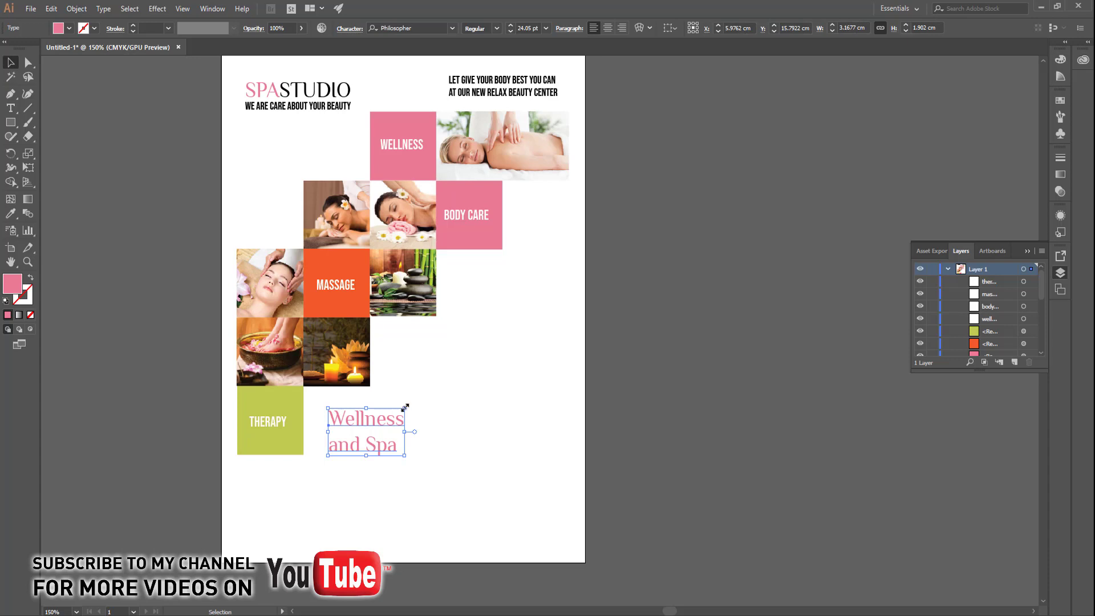
Step: Scale up the Wellness and Spa heading and move it slightly down
left_click_drag(405, 408, 440, 386)
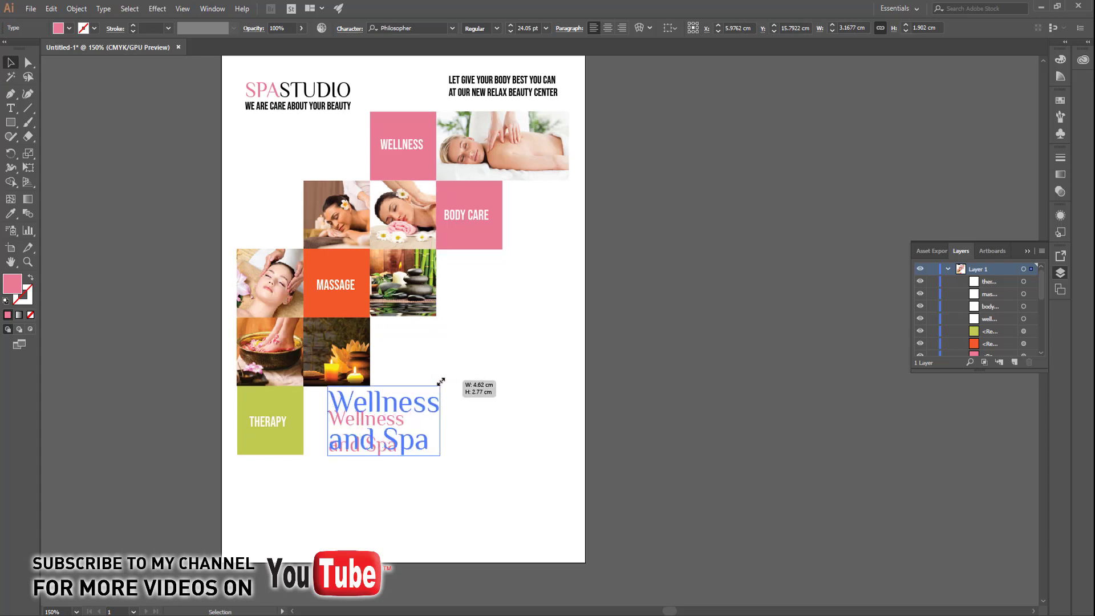
left_click(349, 29)
left_click(353, 101)
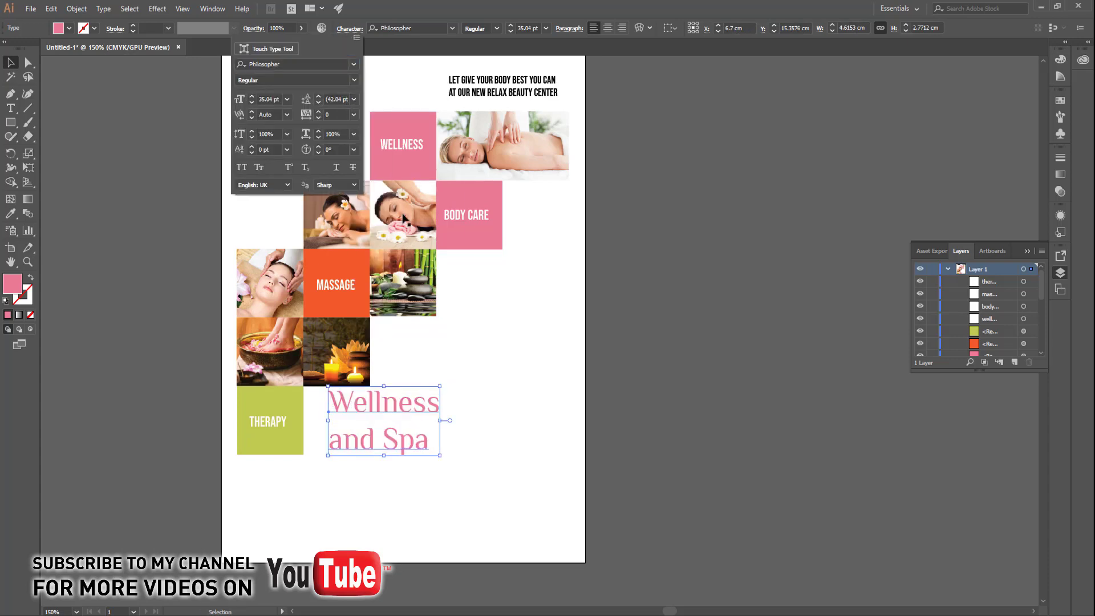
left_click_drag(414, 419, 415, 431)
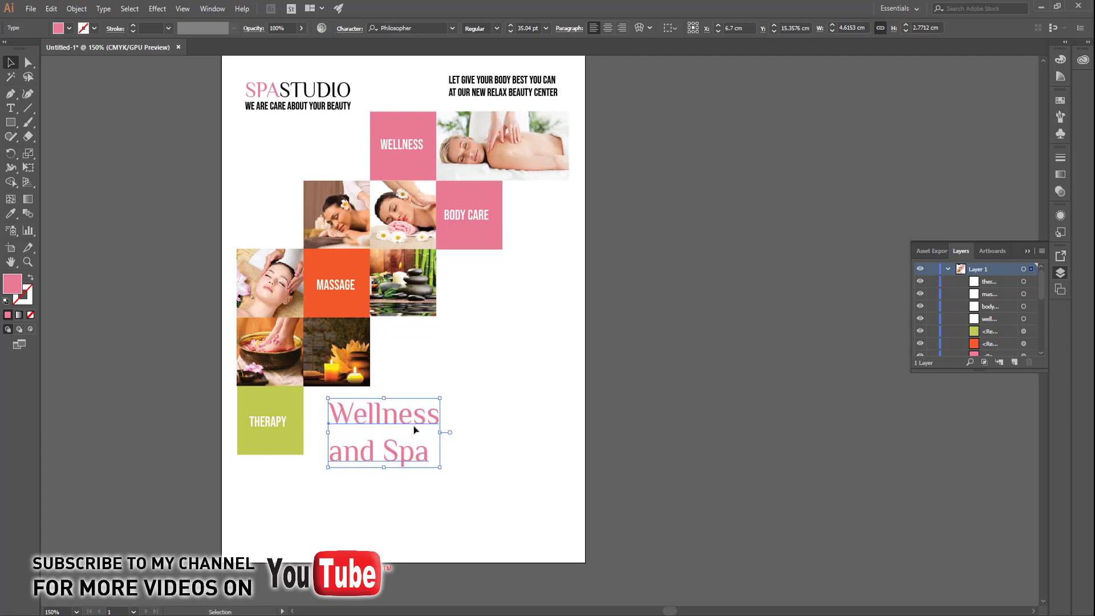
Step: Set the heading's line spacing (leading) to 28 pt
left_click(350, 29)
left_click(318, 103)
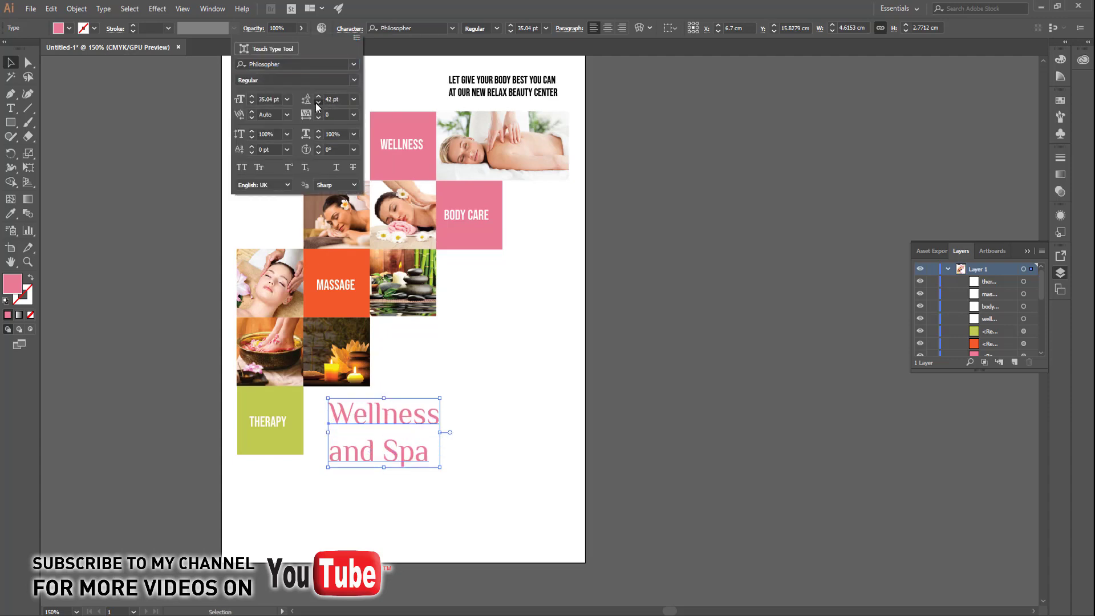
left_click(319, 103)
left_click(319, 103)
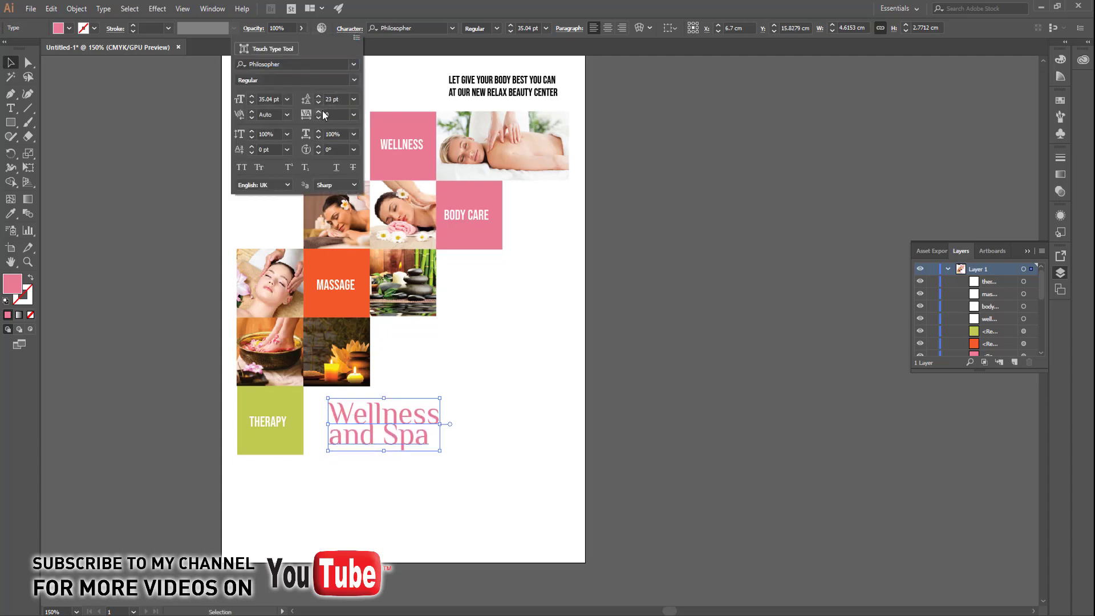
left_click(319, 96)
left_click(319, 96)
left_click(318, 96)
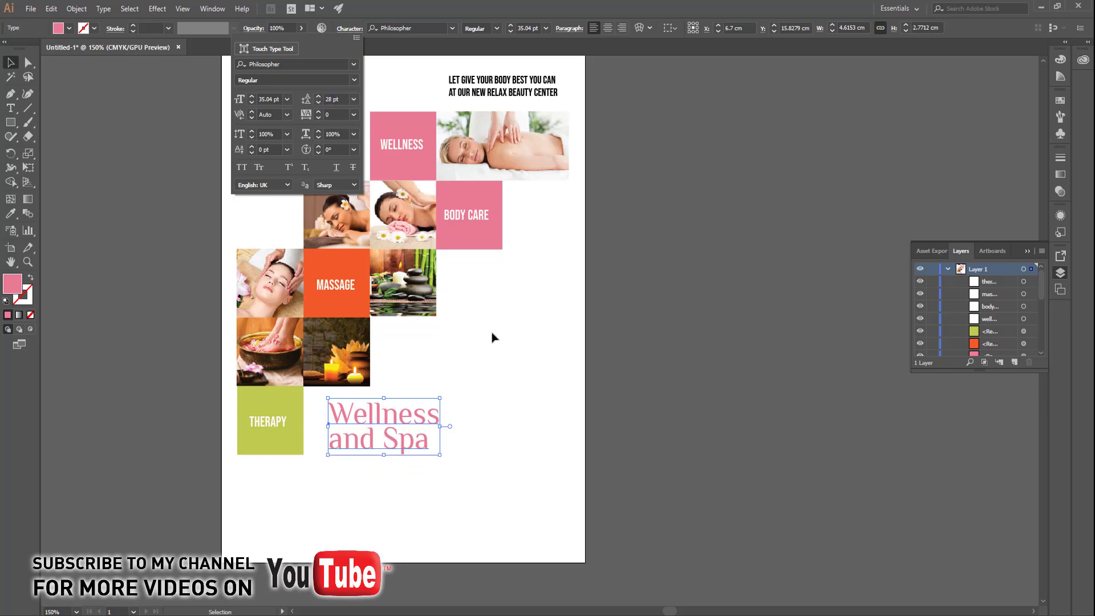
left_click(520, 382)
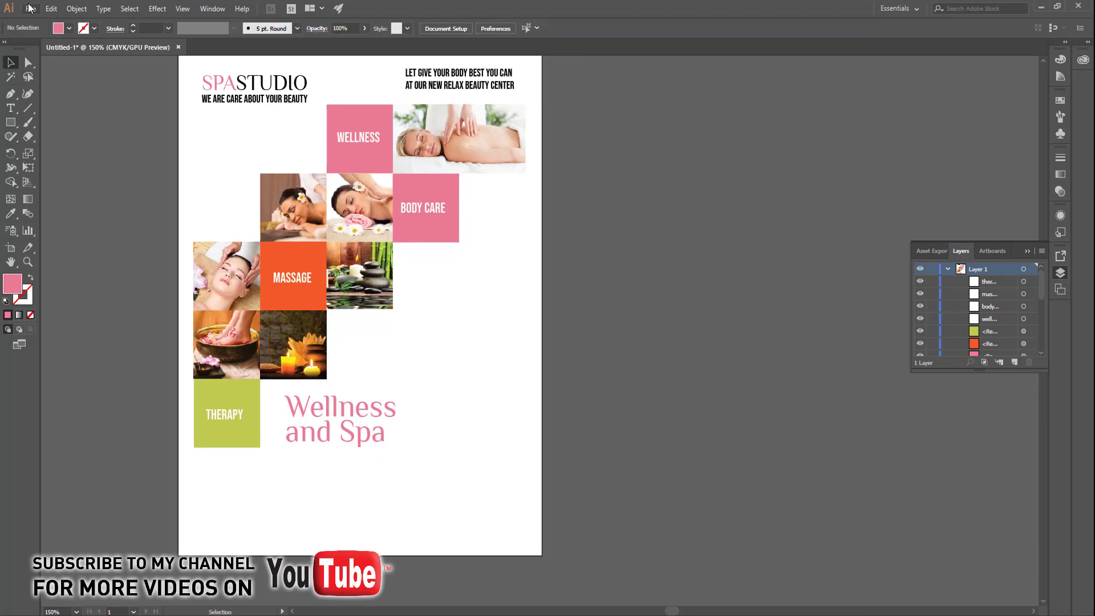
left_click(31, 9)
Step: Place face (1).jpg on the flyer's lower half and send it to the back
left_click(53, 201)
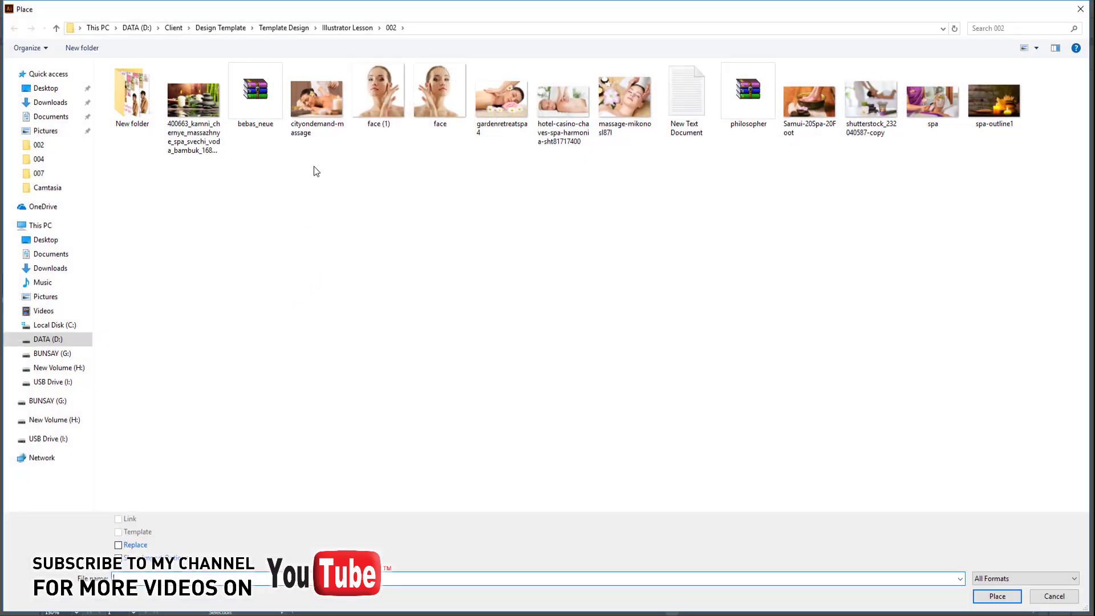
left_click(390, 106)
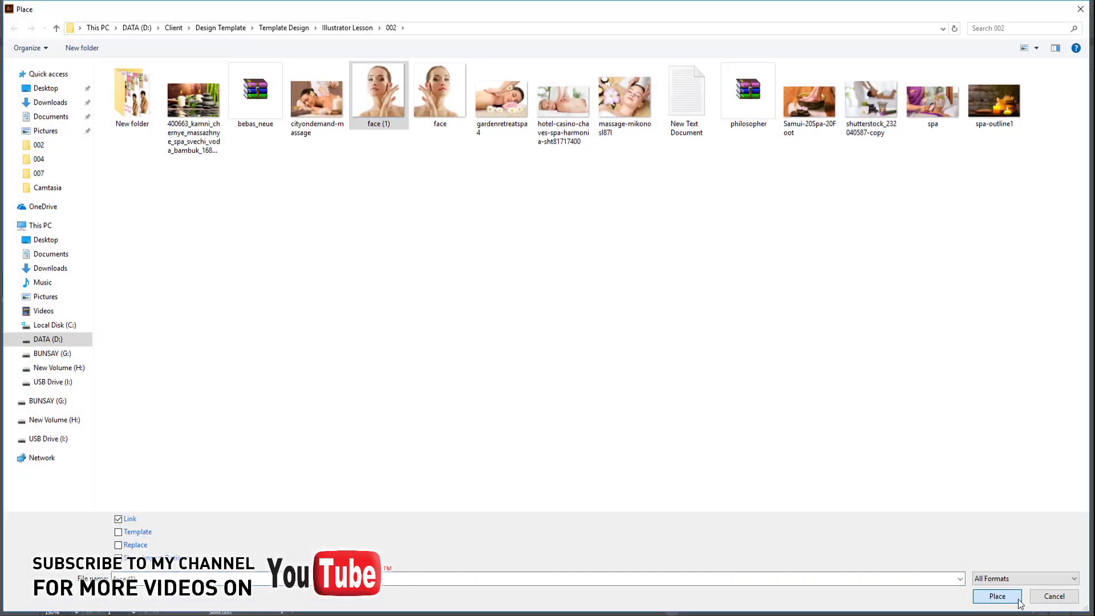
left_click(997, 595)
left_click(449, 375)
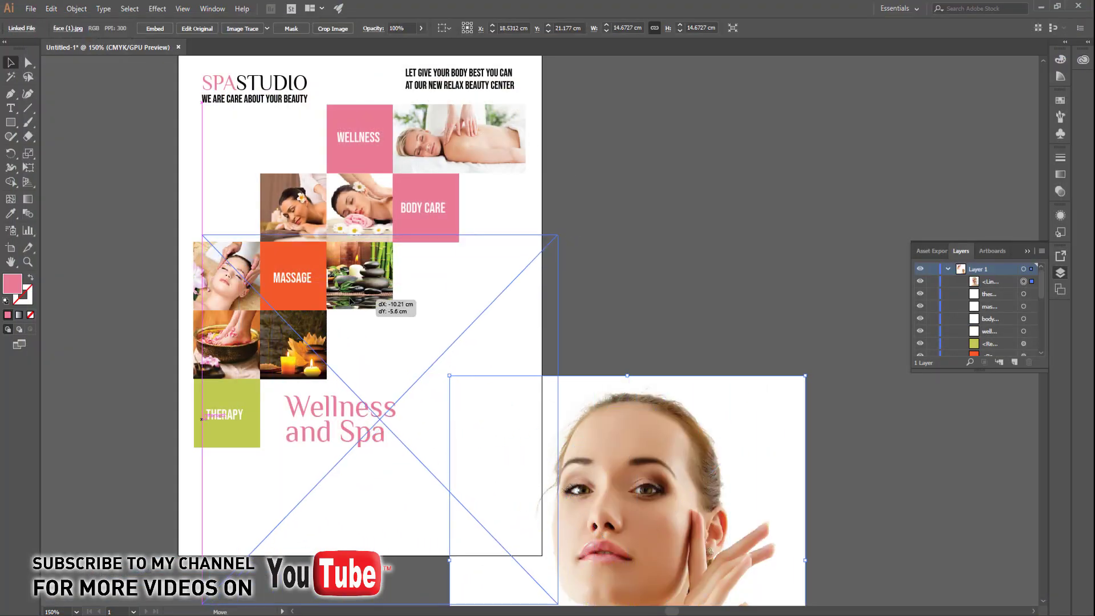
left_click_drag(594, 442, 331, 295)
left_click_drag(390, 326, 439, 255)
key("ctrl+shift+bracketleft")
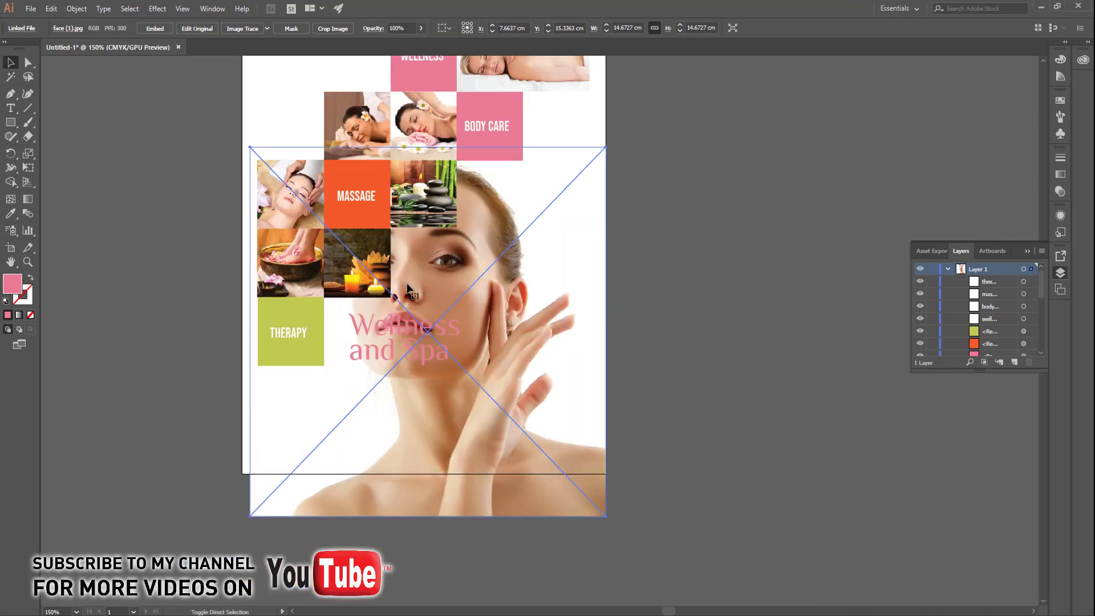
Step: Shrink the face photo to the lower right, nudge the heading, and copy a pink square bottom-left
left_click_drag(255, 511, 349, 413)
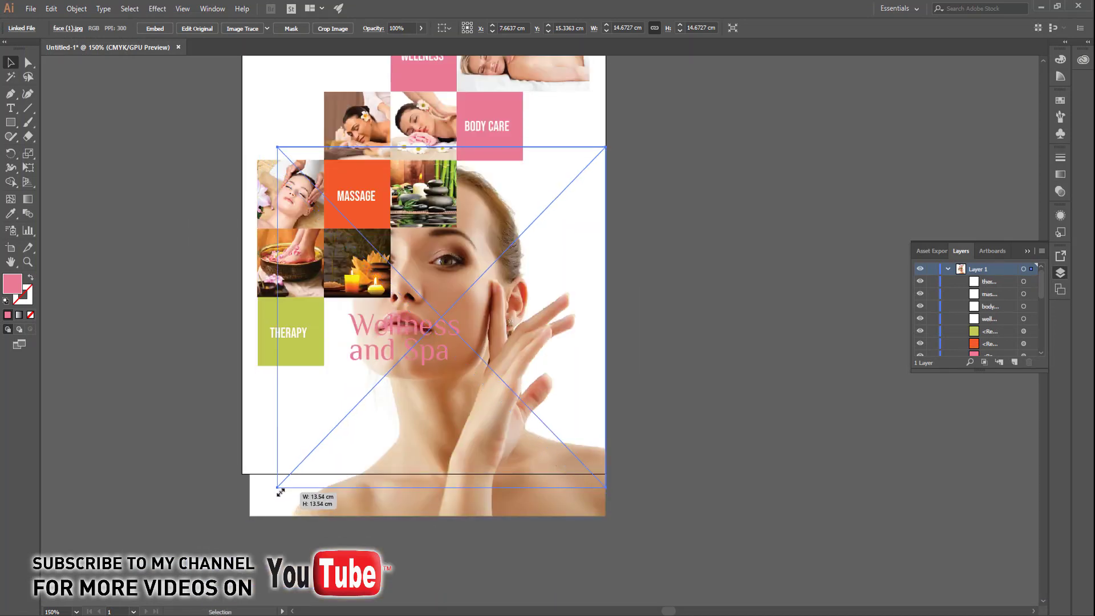
left_click_drag(579, 349, 580, 387)
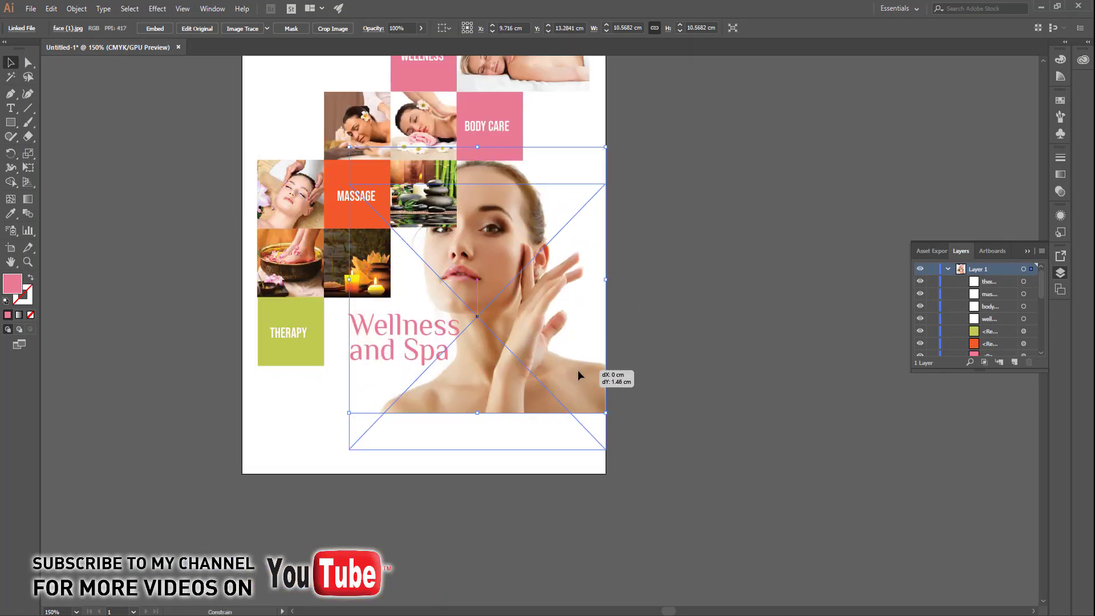
left_click_drag(350, 184, 378, 214)
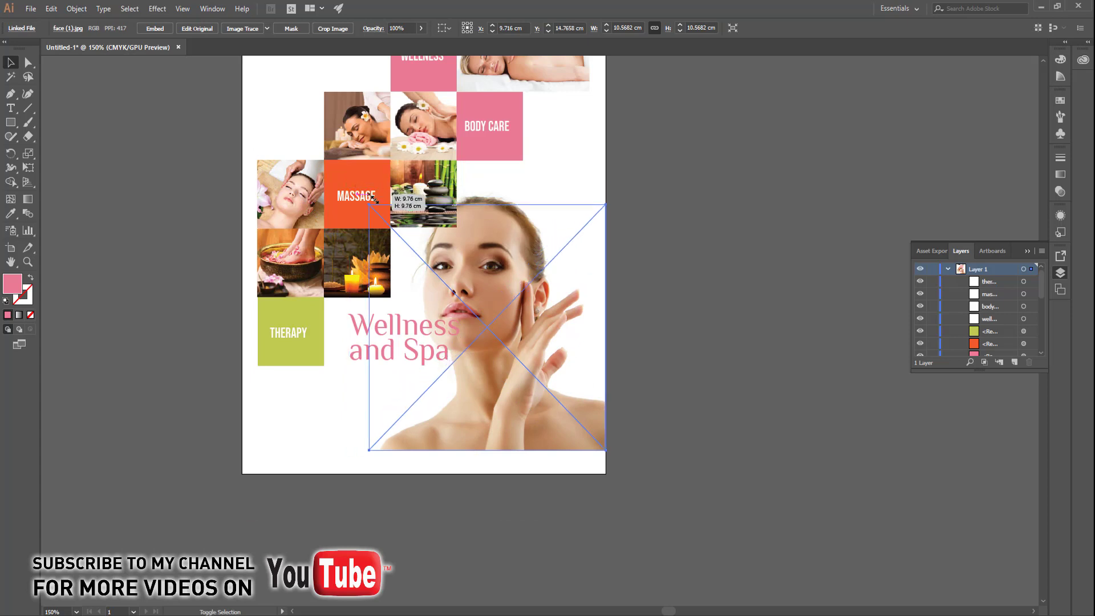
left_click(615, 369)
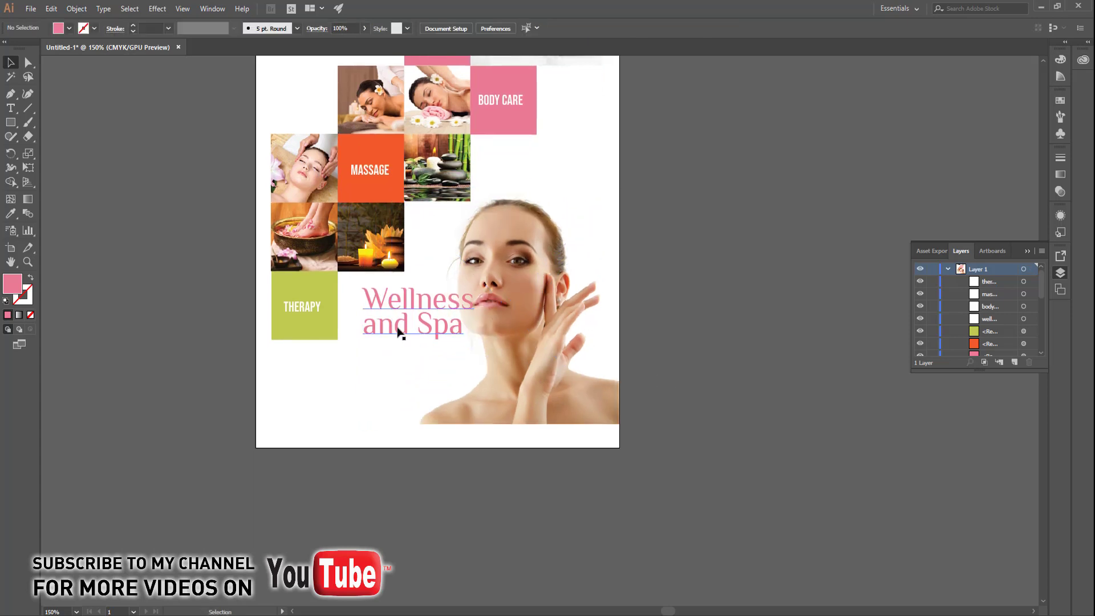
left_click_drag(399, 325, 393, 348)
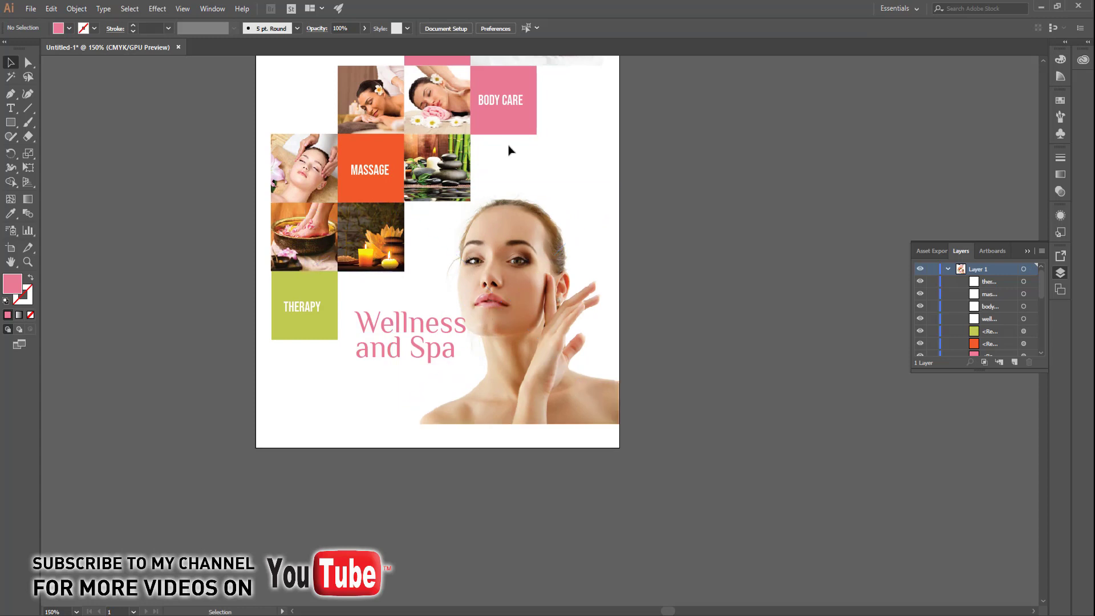
left_click_drag(514, 125, 323, 425)
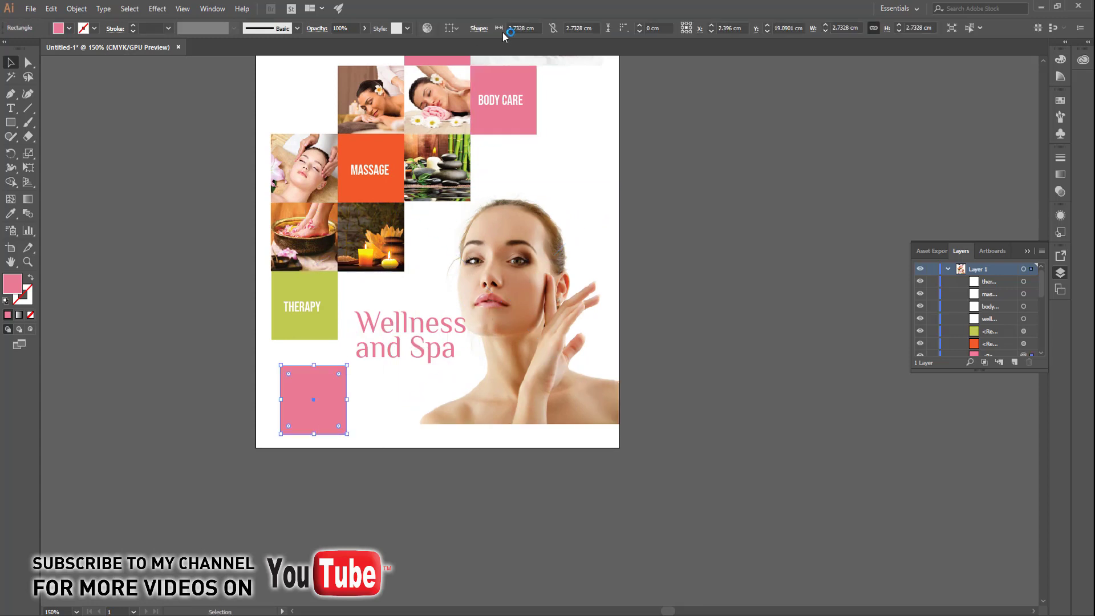
Step: Align the pink square to the artboard's bottom-left and stretch it into a full-width bar
left_click(453, 30)
left_click(476, 70)
left_click(472, 28)
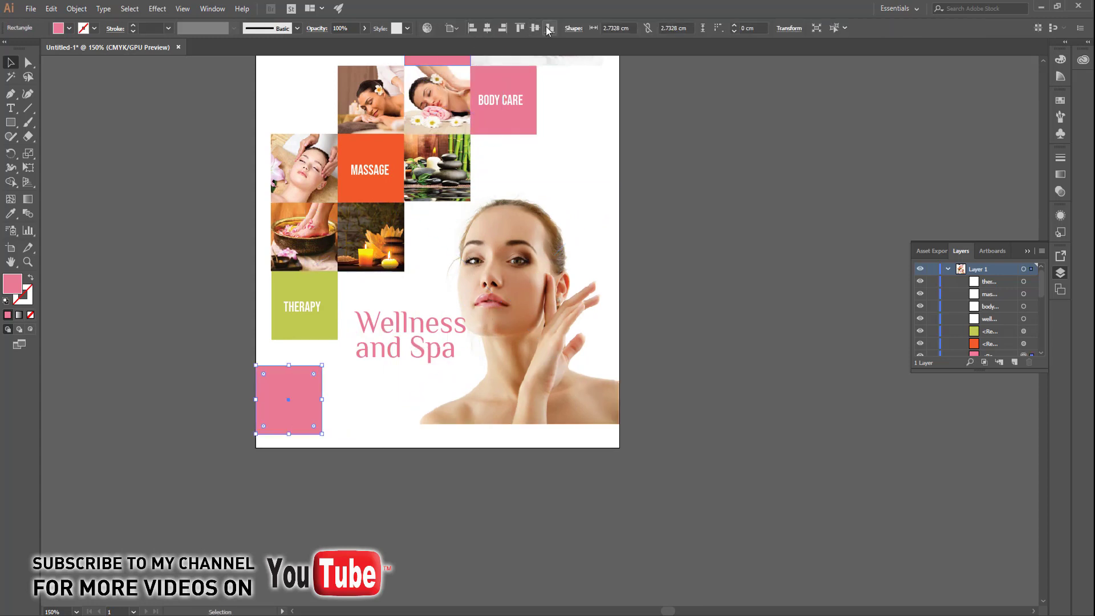
left_click(548, 28)
mouse_move(289, 379)
left_mouse_down()
mouse_move(291, 402)
mouse_move(621, 424)
left_mouse_up()
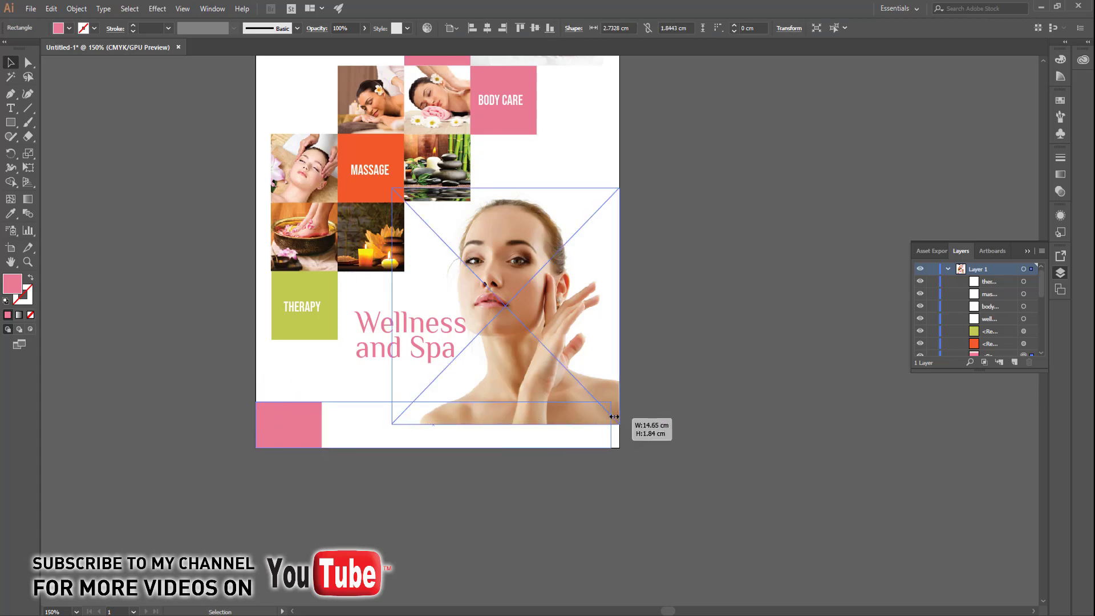
left_click(700, 404)
Step: Enlarge the face photo slightly from its top-left corner
left_click(482, 366)
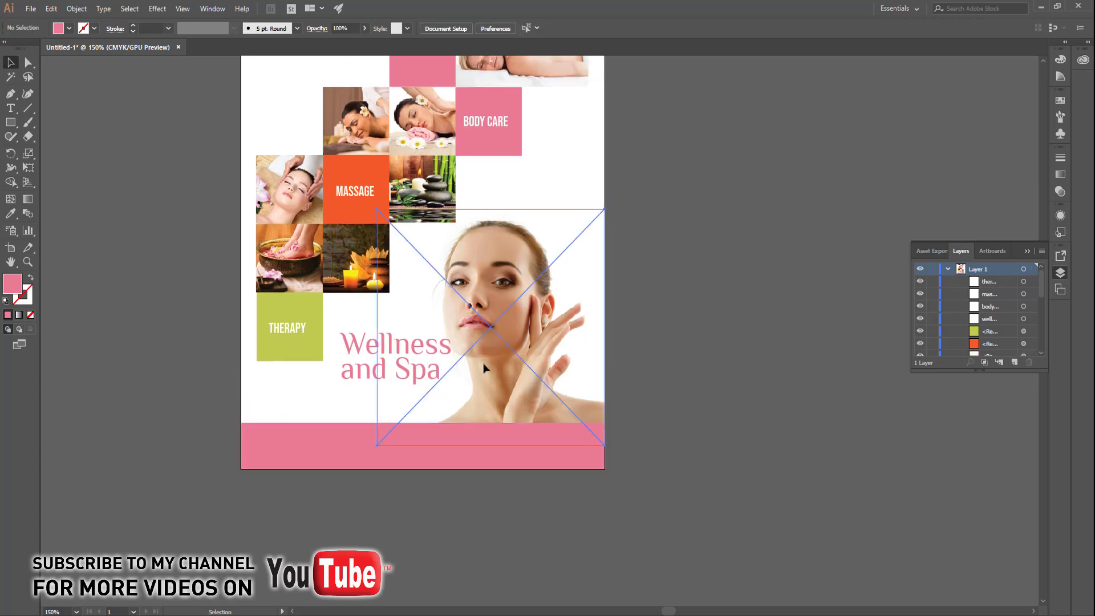
left_click_drag(378, 216, 358, 189)
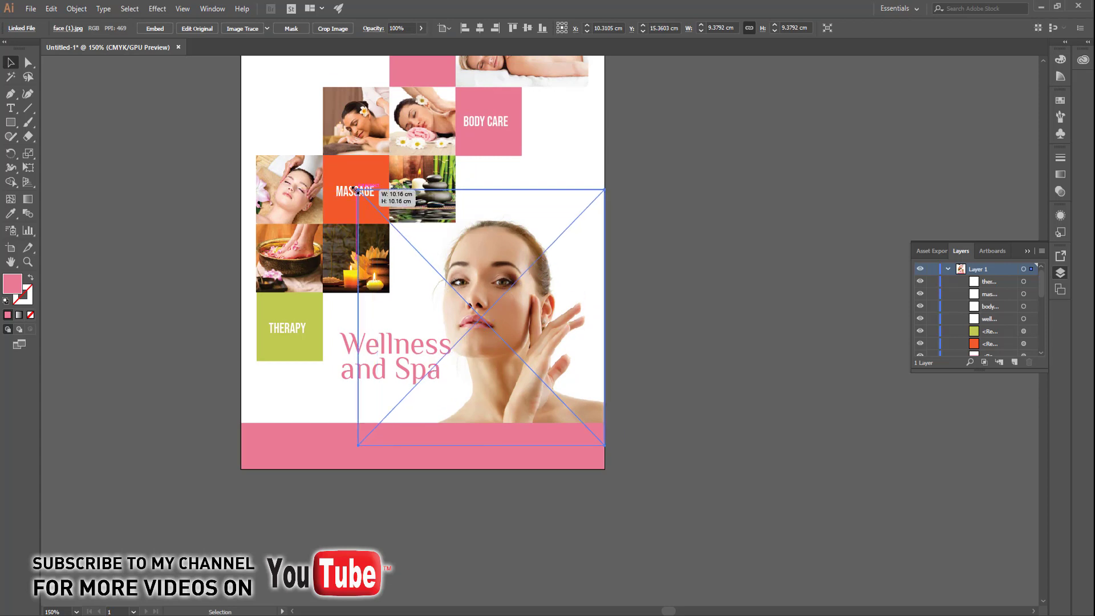
left_click(787, 232)
left_click_drag(660, 297, 681, 413)
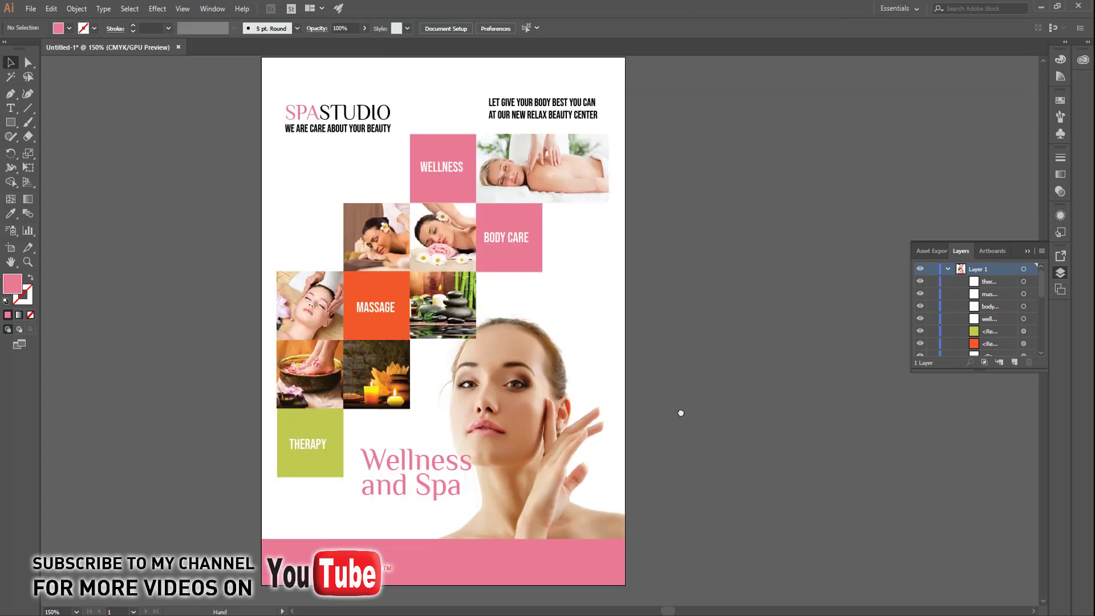
left_click(400, 293)
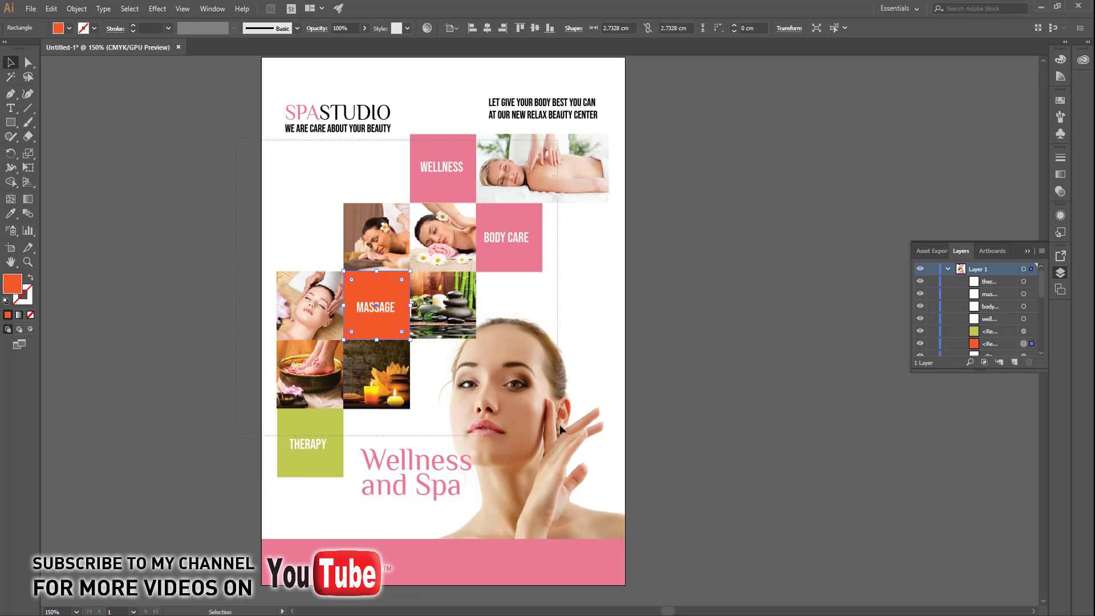
Step: Group the photo and colour tiles, excluding the face photo, and raise the group slightly
left_click_drag(472, 341, 560, 422)
left_click(579, 470, "shift")
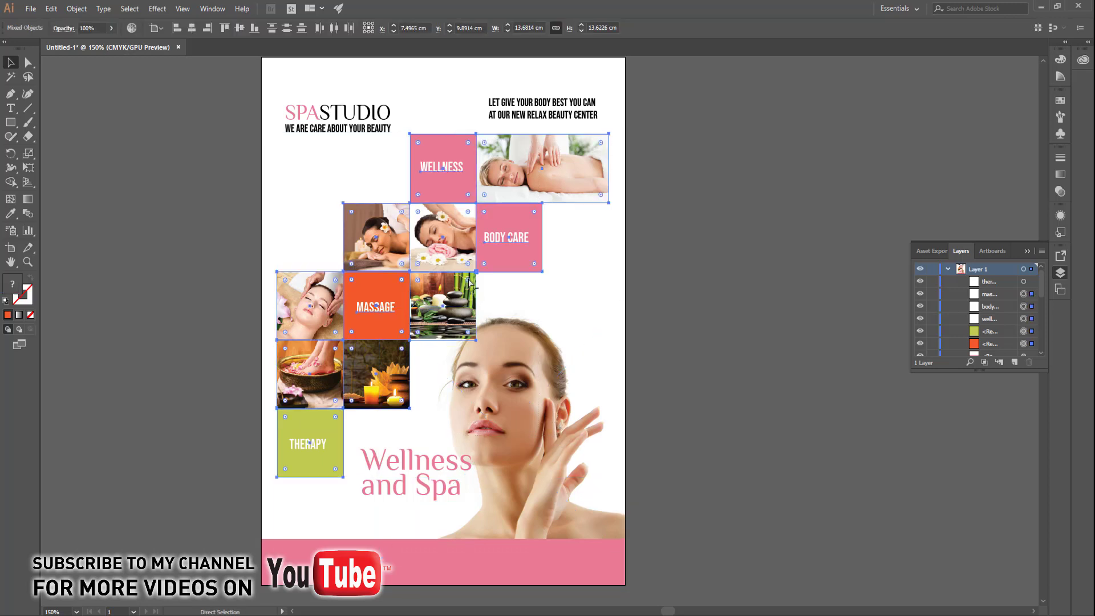
key("ctrl+g")
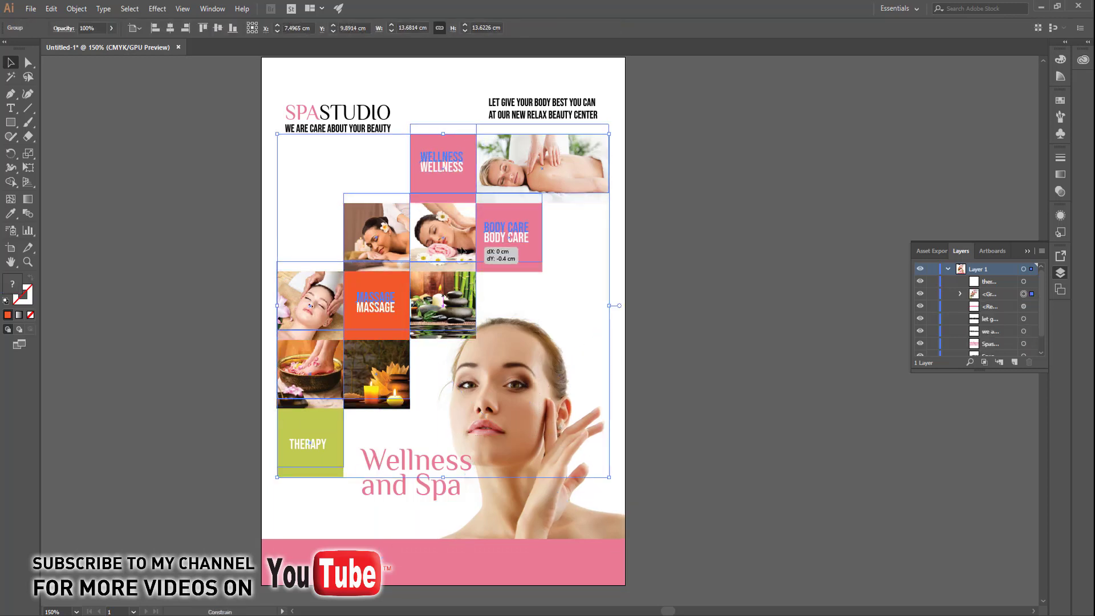
left_click_drag(463, 260, 463, 250)
key("Up")
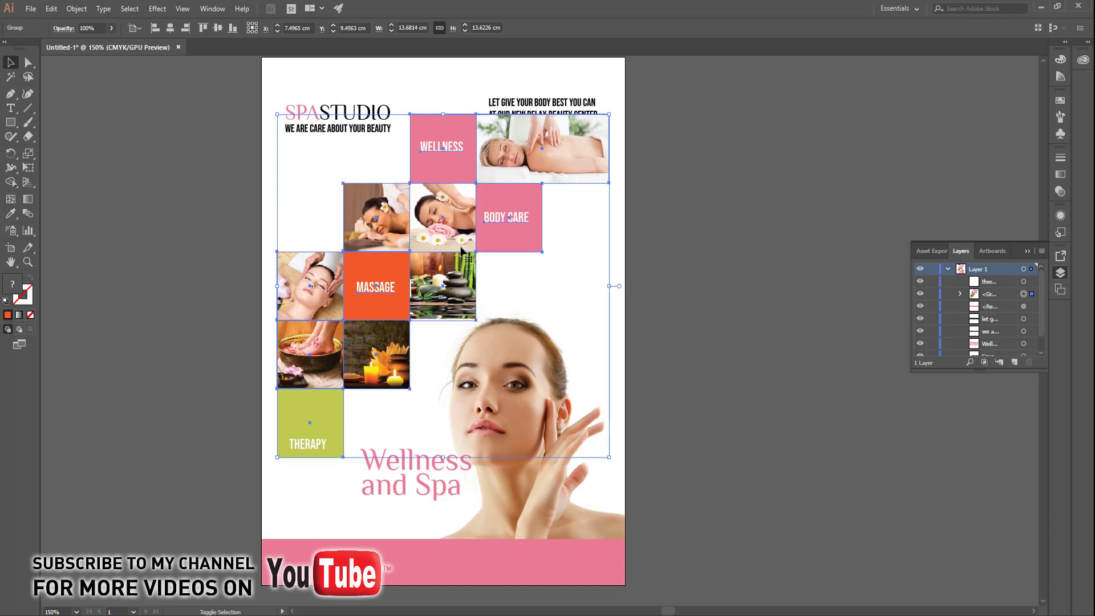
key("Down")
key("Down")
key("Down")
key("Down")
key("Down")
key("Down")
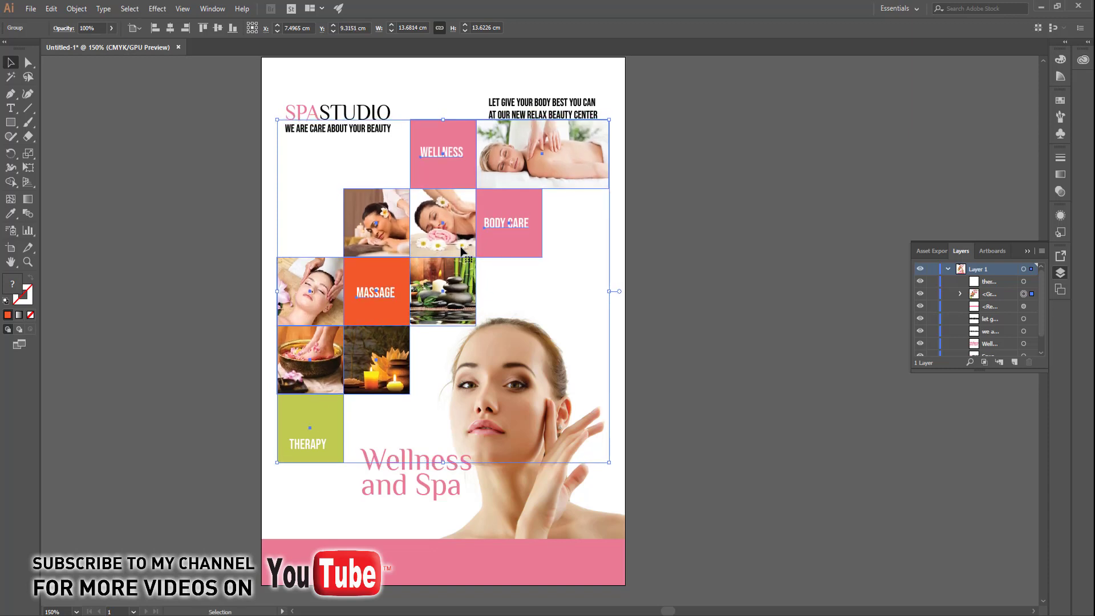
key("ctrl+shift+a")
Step: Group the SPASTUDIO logo with its tagline and move the group lower
scroll(616, 382, "up", 2)
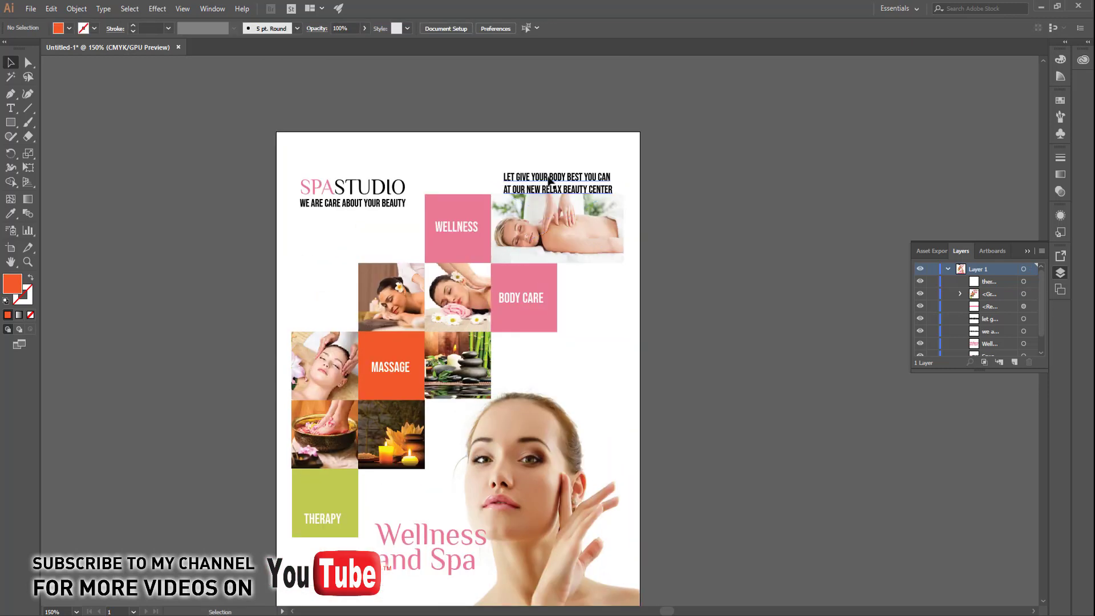
left_click_drag(549, 179, 548, 172)
left_click(741, 220)
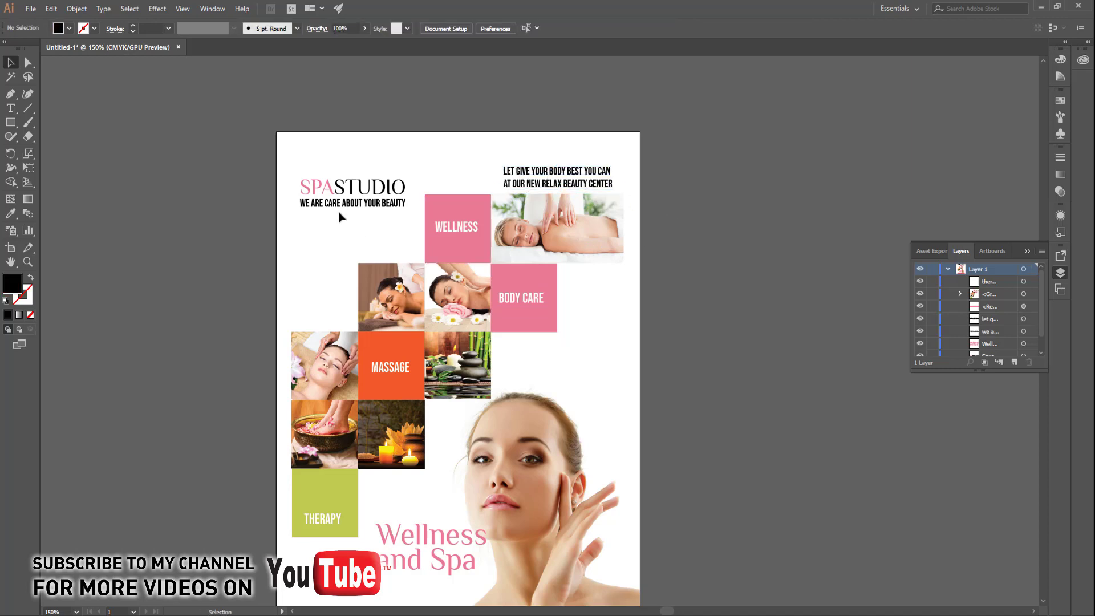
left_click(347, 200)
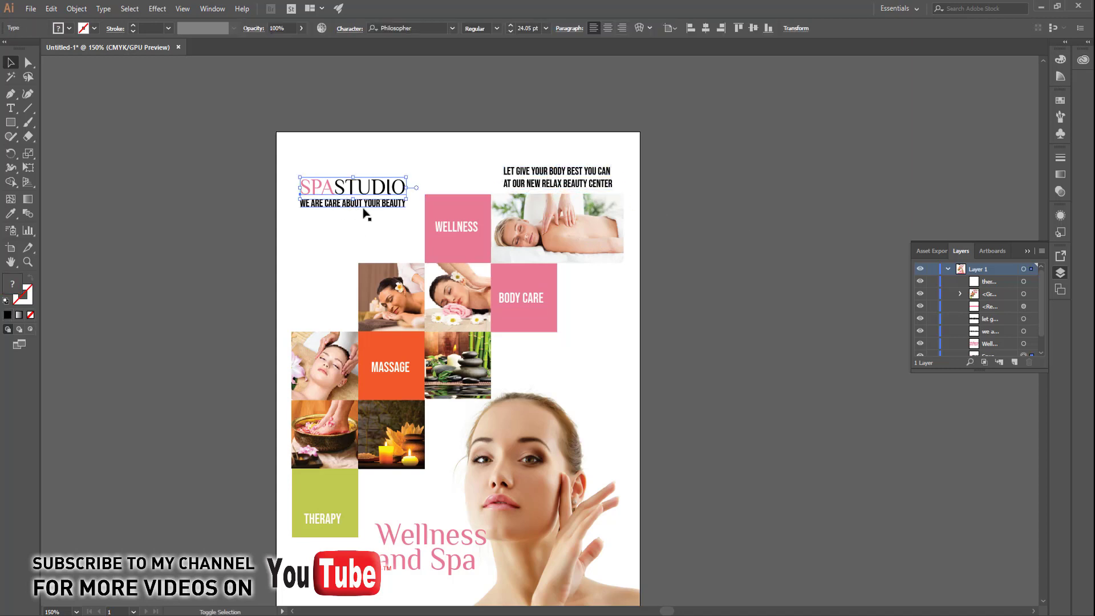
left_click(365, 203, "shift")
key("ctrl+g")
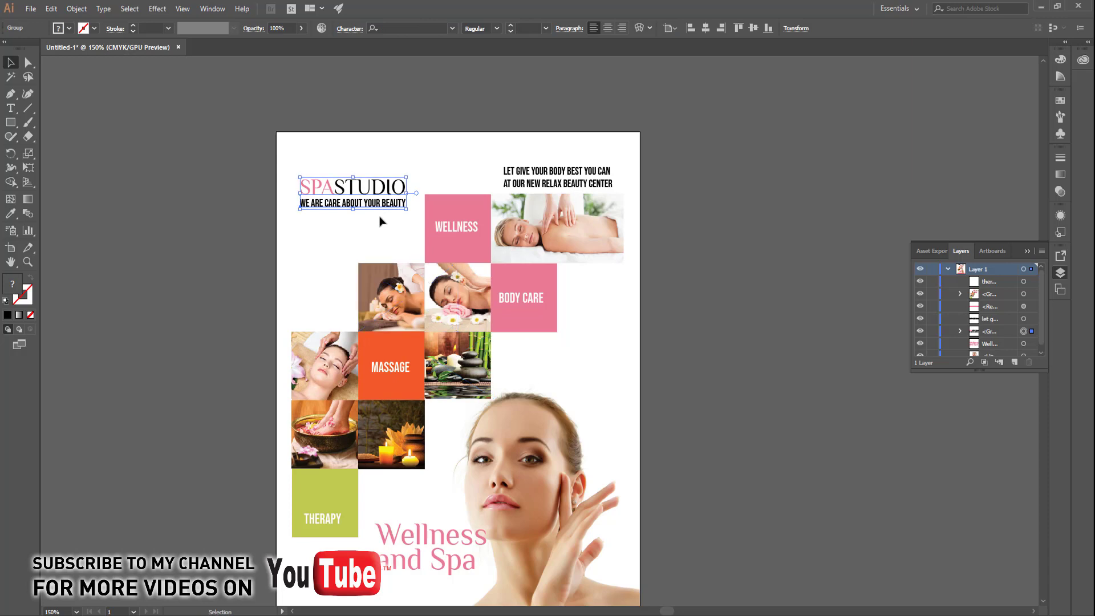
left_click_drag(378, 204, 378, 232)
left_click(198, 271)
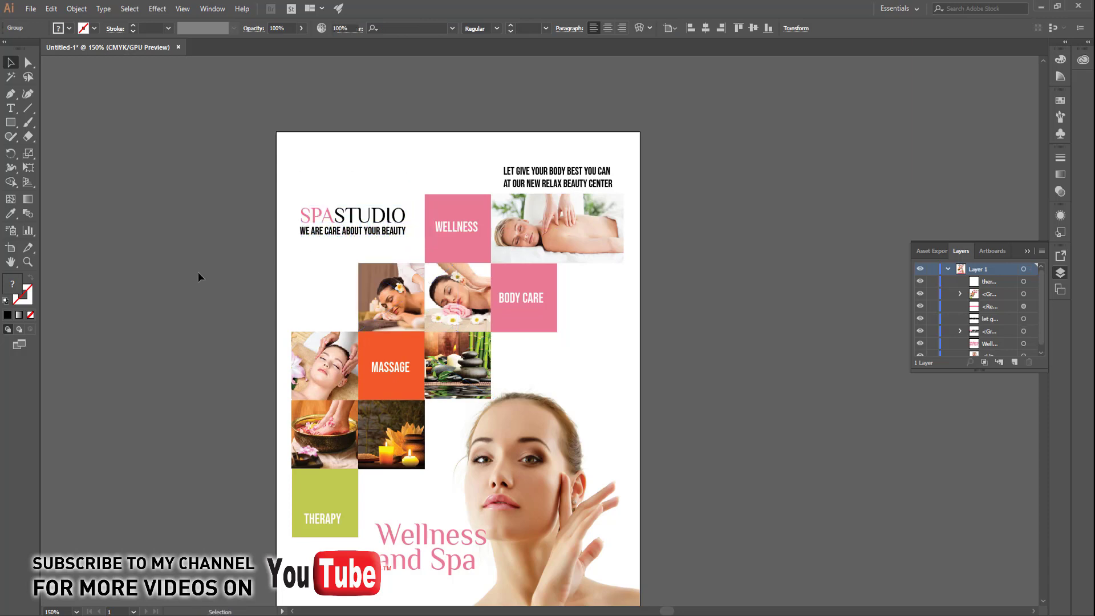
Step: Shift the Wellness and Spa heading slightly left and add a text object below the artboard
left_click_drag(415, 395, 373, 183)
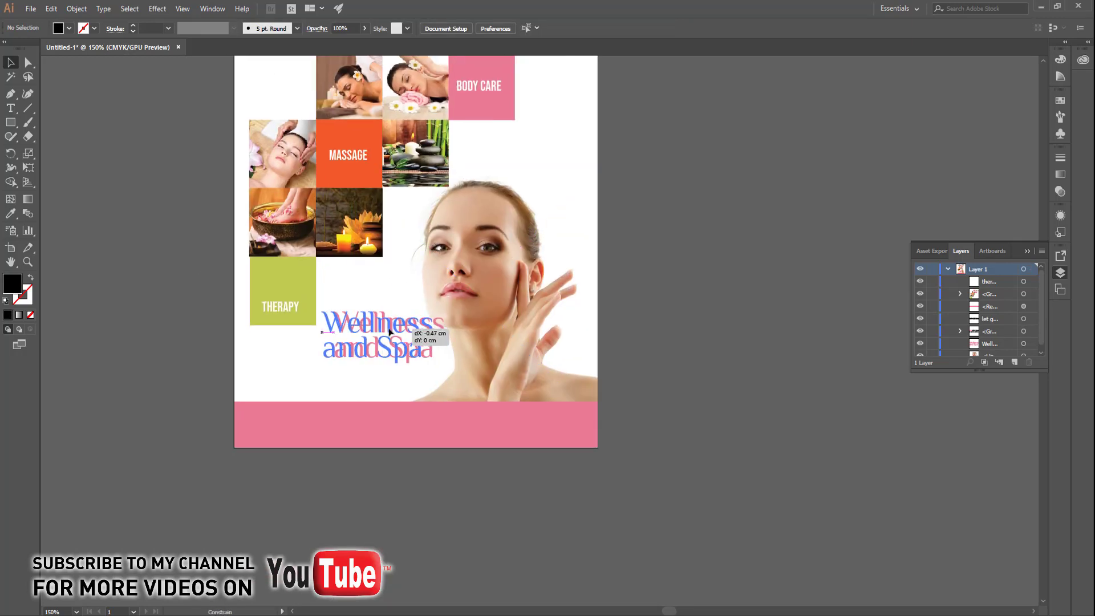
left_click_drag(399, 336, 388, 336)
left_click(631, 261)
key("t")
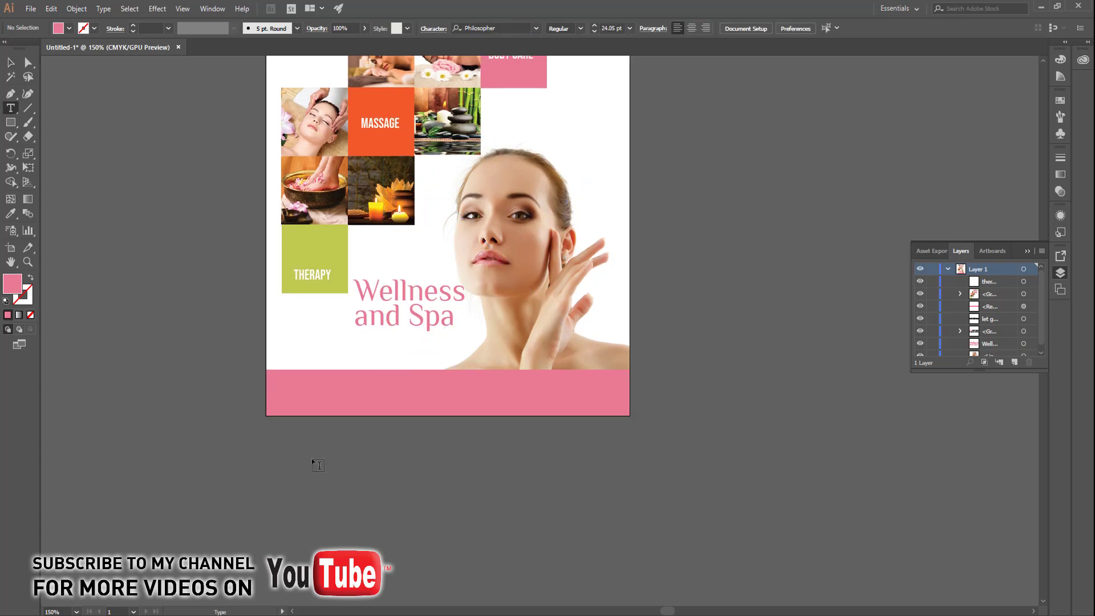
left_click(312, 456)
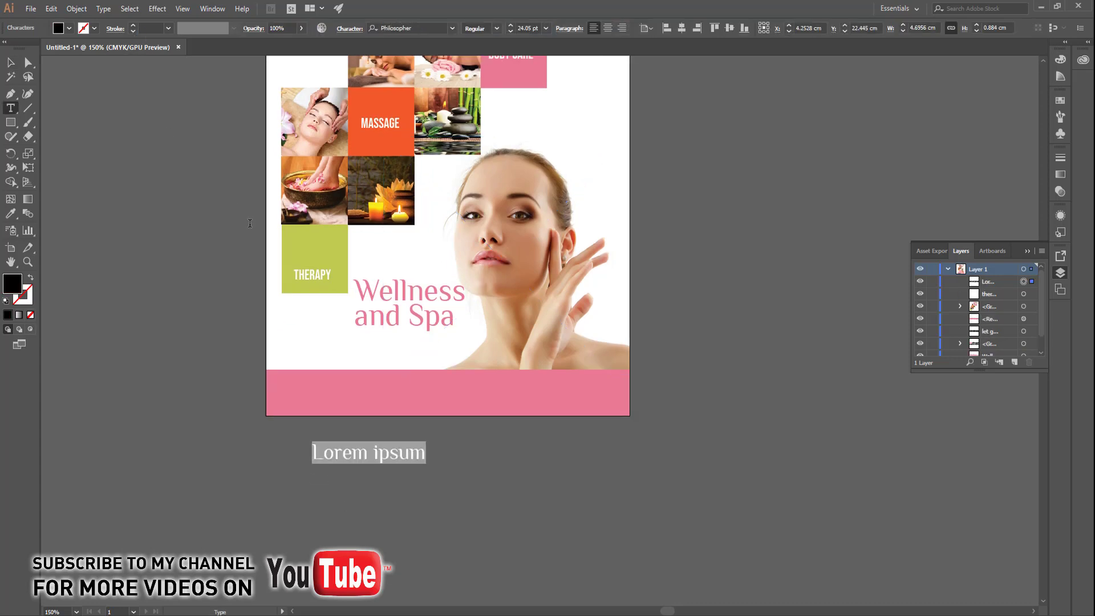
type("(1")
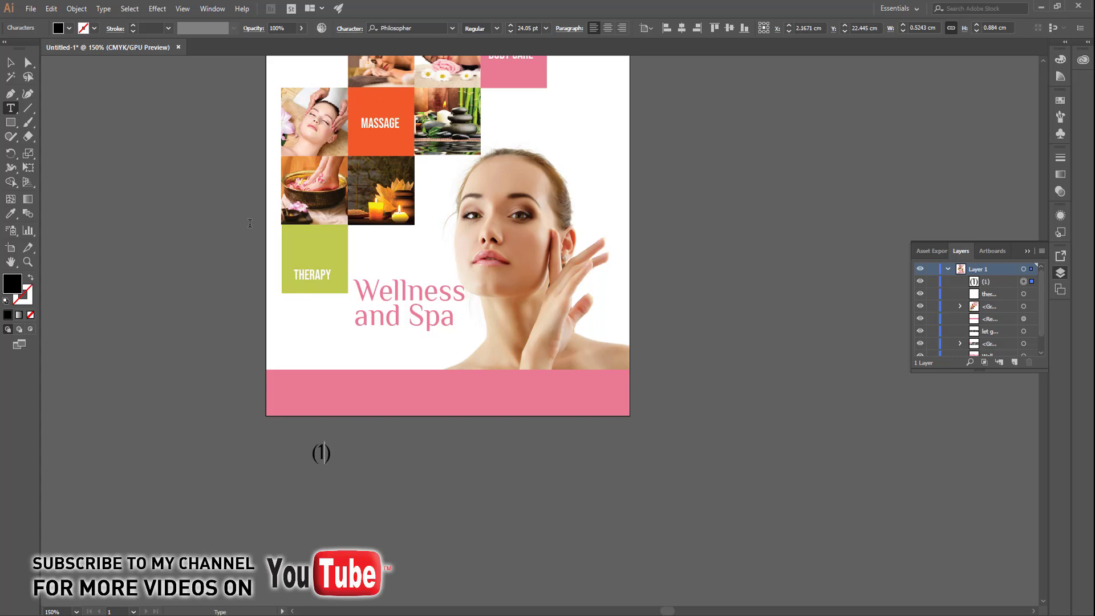
type("23")
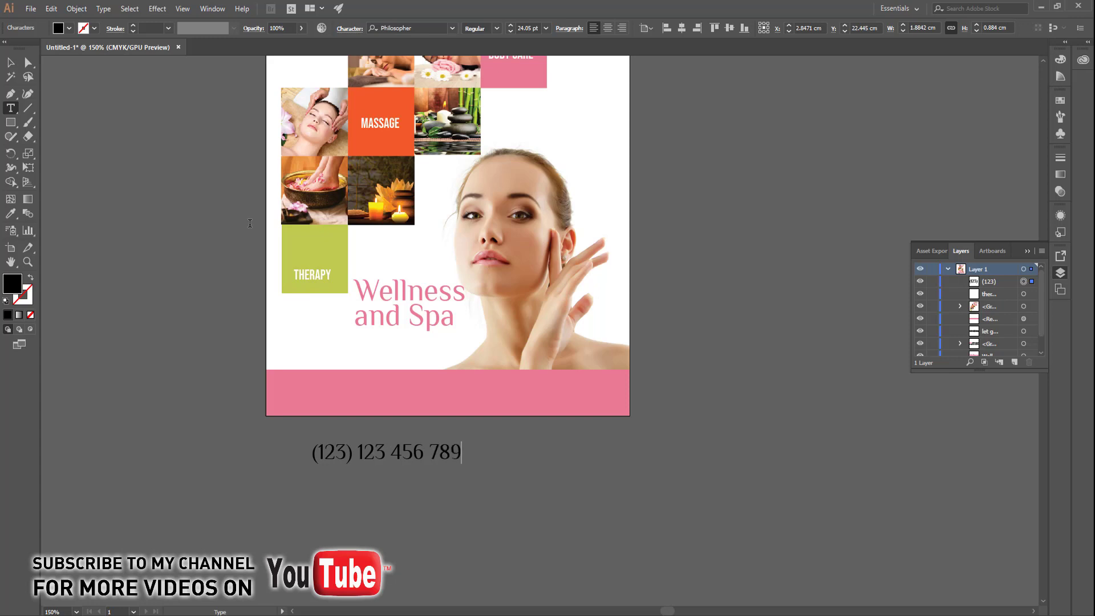
key("Return")
type("bo")
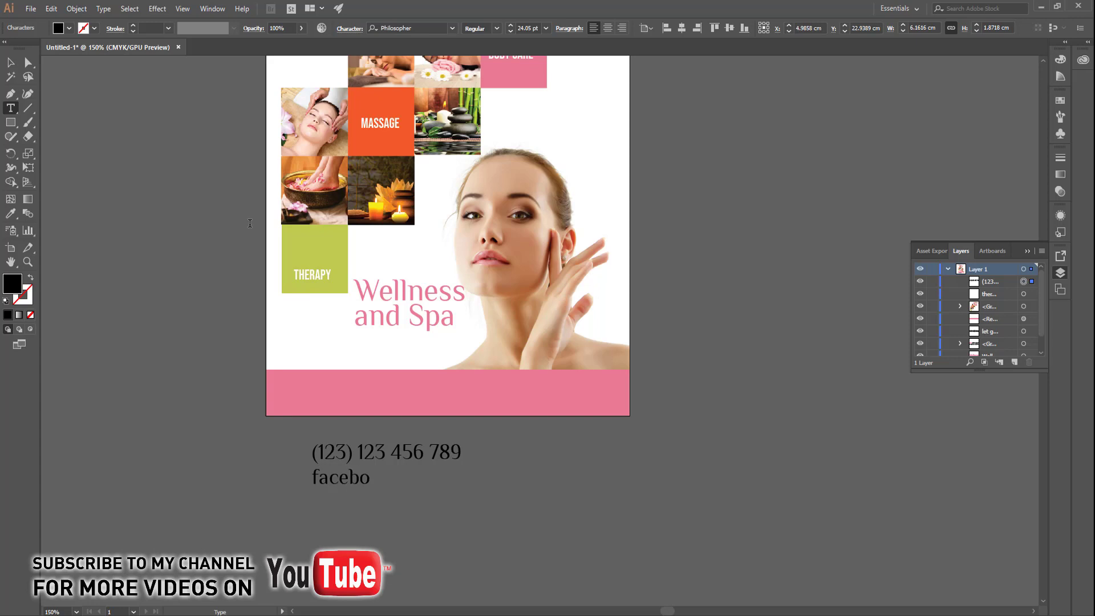
type("ok.c")
type("om/")
type("compan")
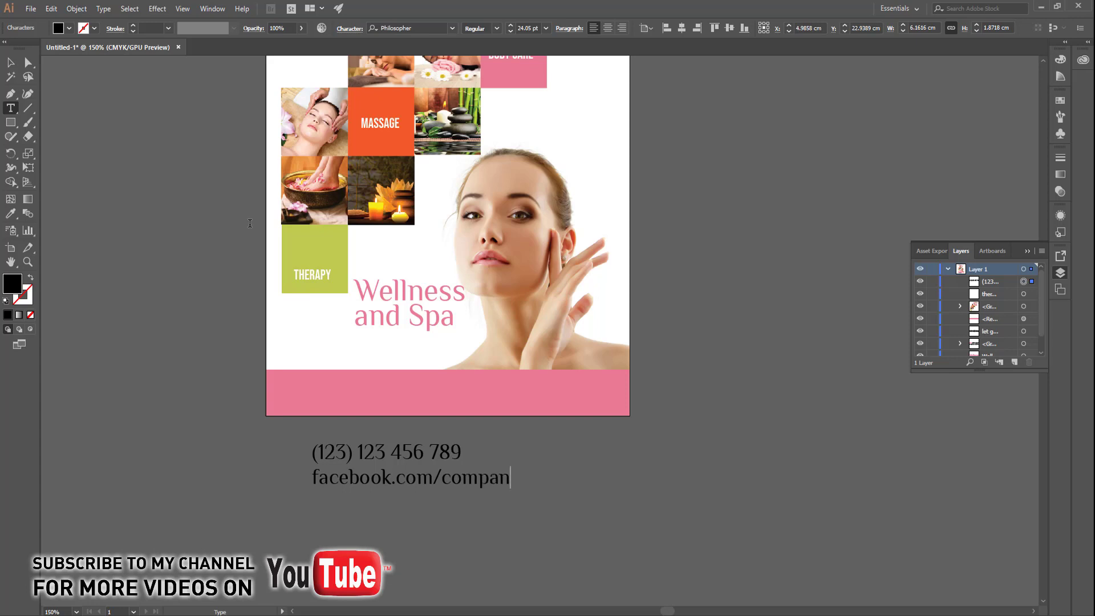
type("y")
type("an")
type("name")
key("Return")
type("ww")
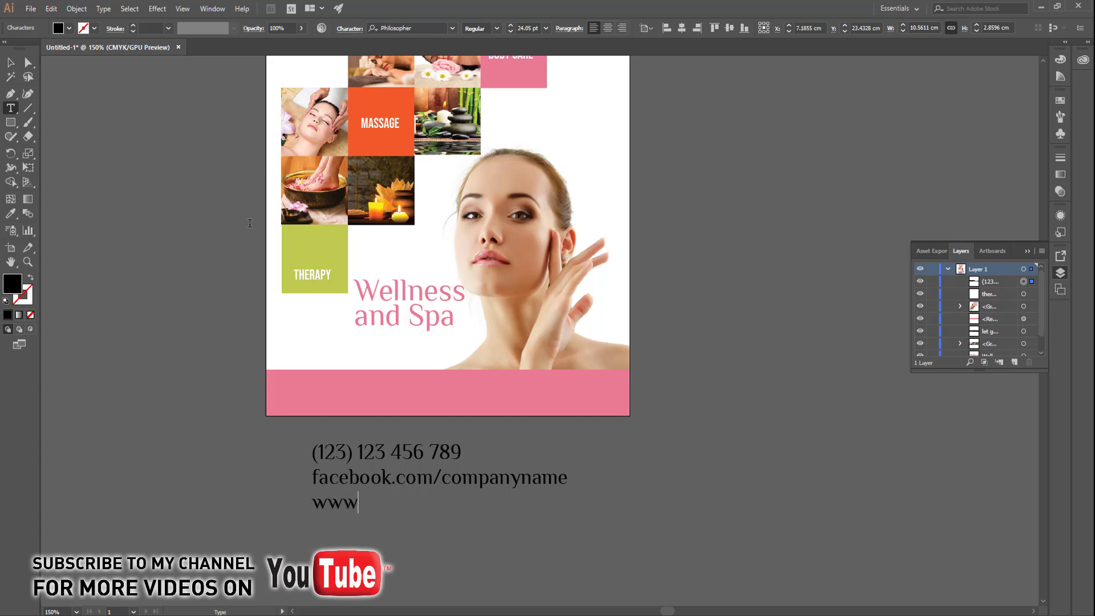
type(".companyn")
type("ame")
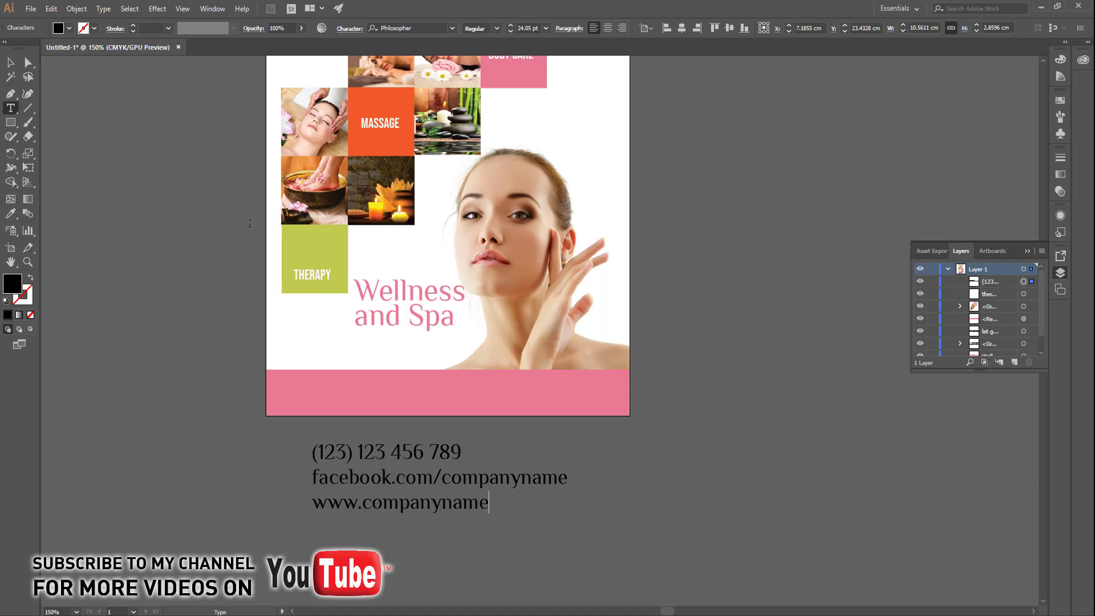
key("ctrl+a")
Step: Give the contact text THERAPY's font and size, colour it black, and move it onto the pink bar
left_click(10, 213)
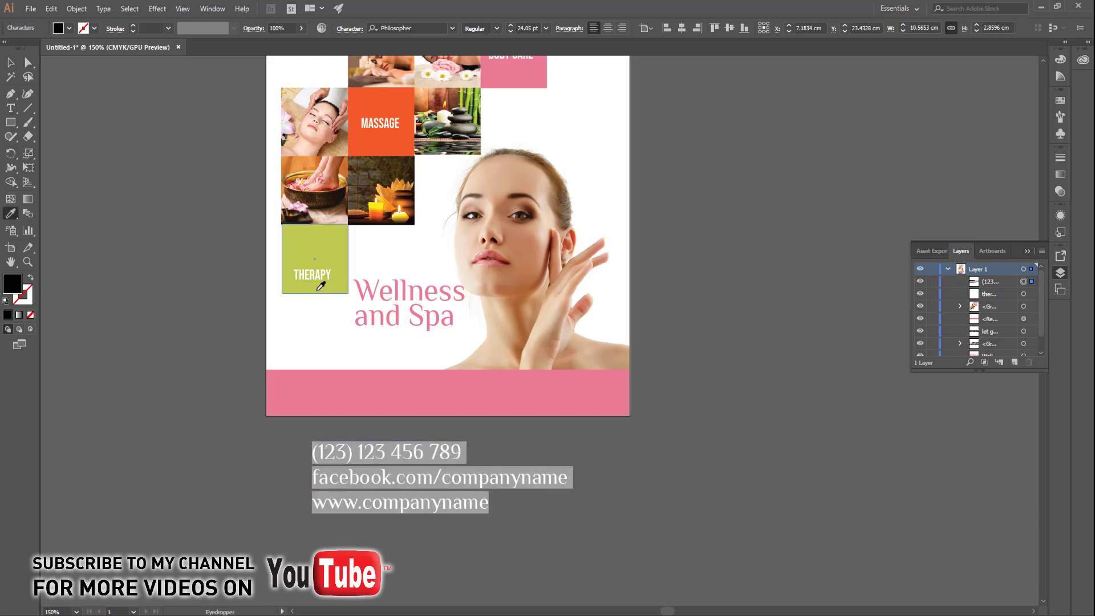
left_click(313, 276)
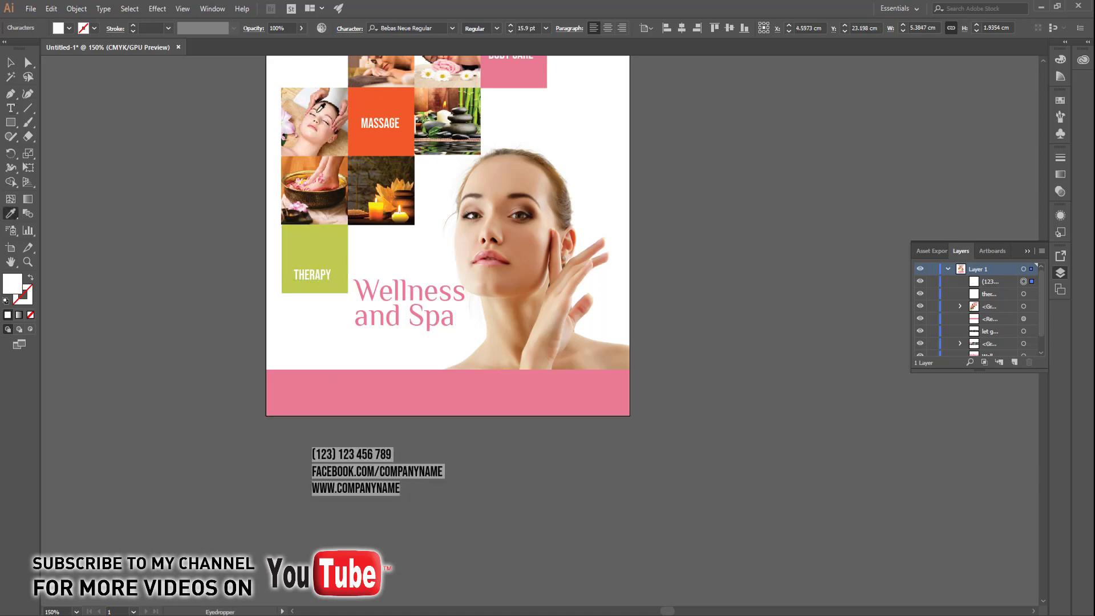
left_click(69, 28)
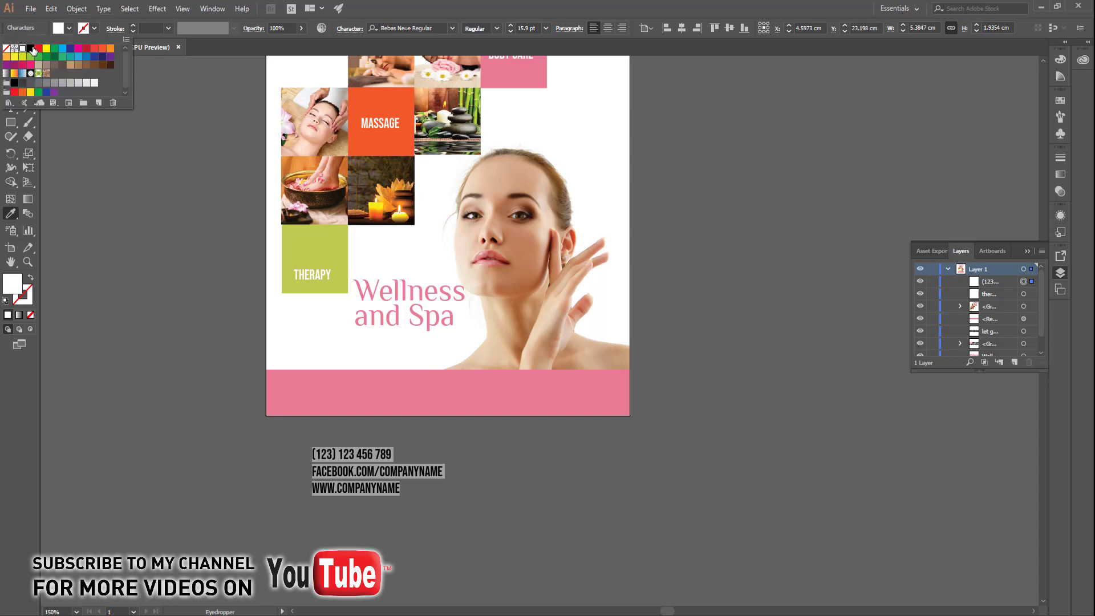
left_click(30, 48)
left_click(11, 62)
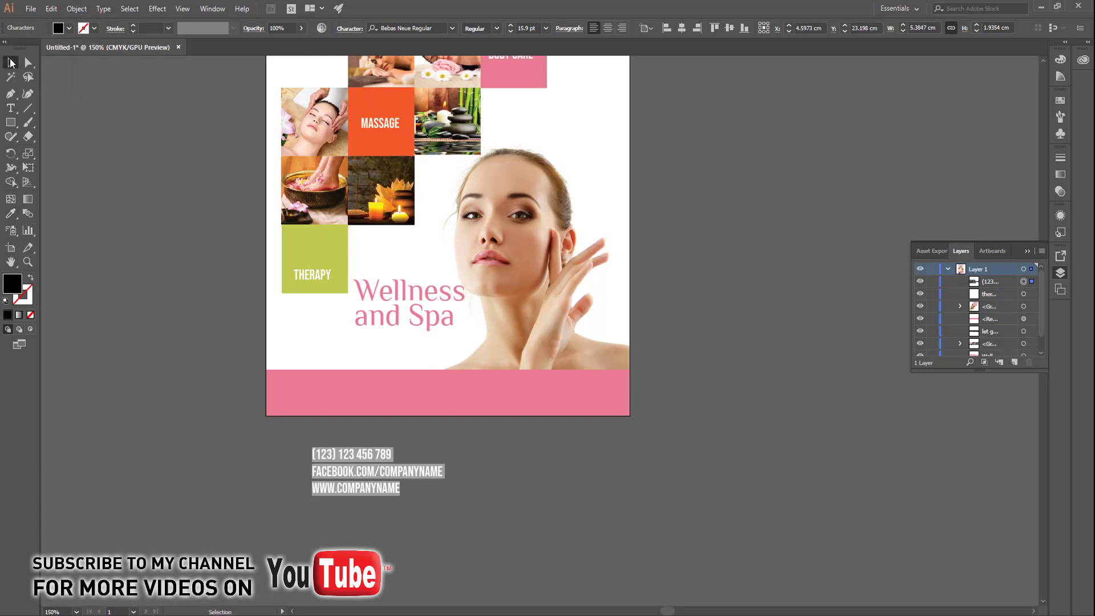
left_click(57, 136)
left_click_drag(353, 459, 334, 385)
Step: Shrink the contact text and join its three lines into one, separated by | characters
scroll(402, 436, "up", 1)
scroll(399, 432, "up", 1)
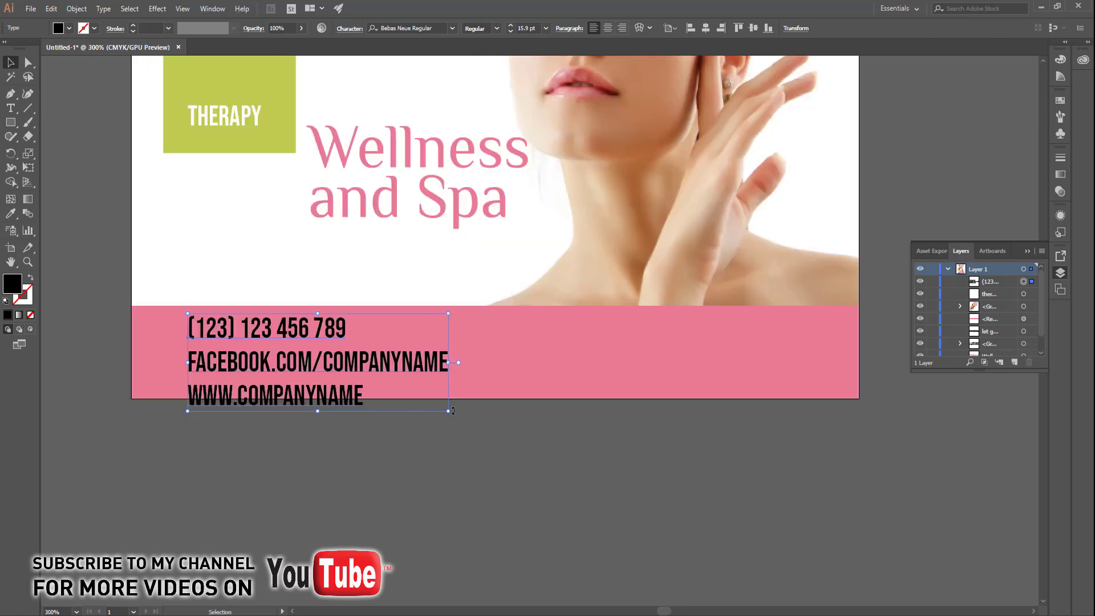
left_click_drag(450, 412, 439, 407)
double_click(318, 329)
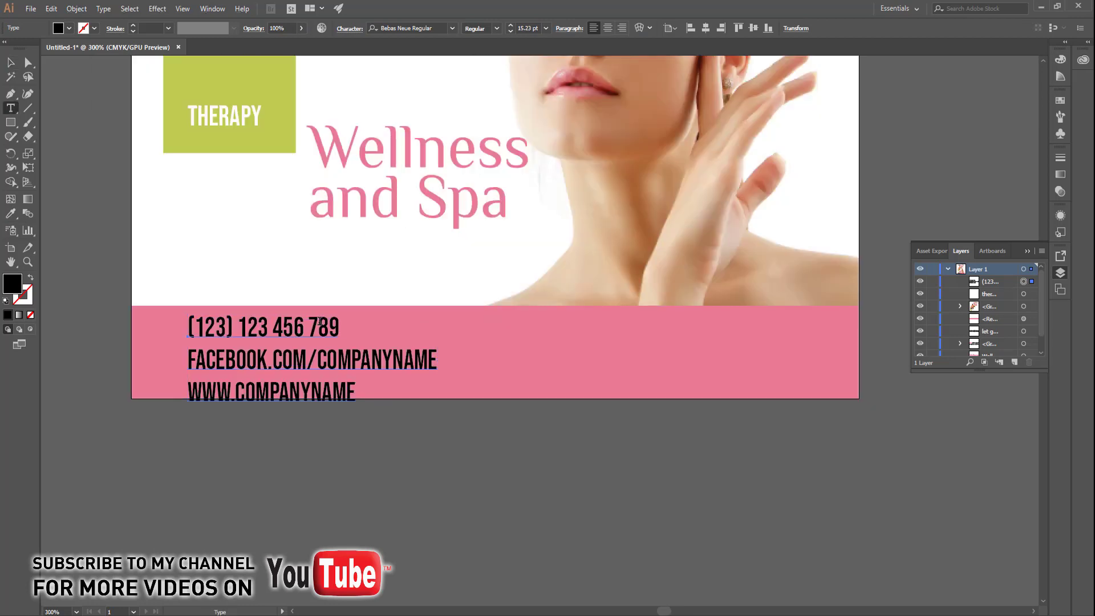
key("Delete")
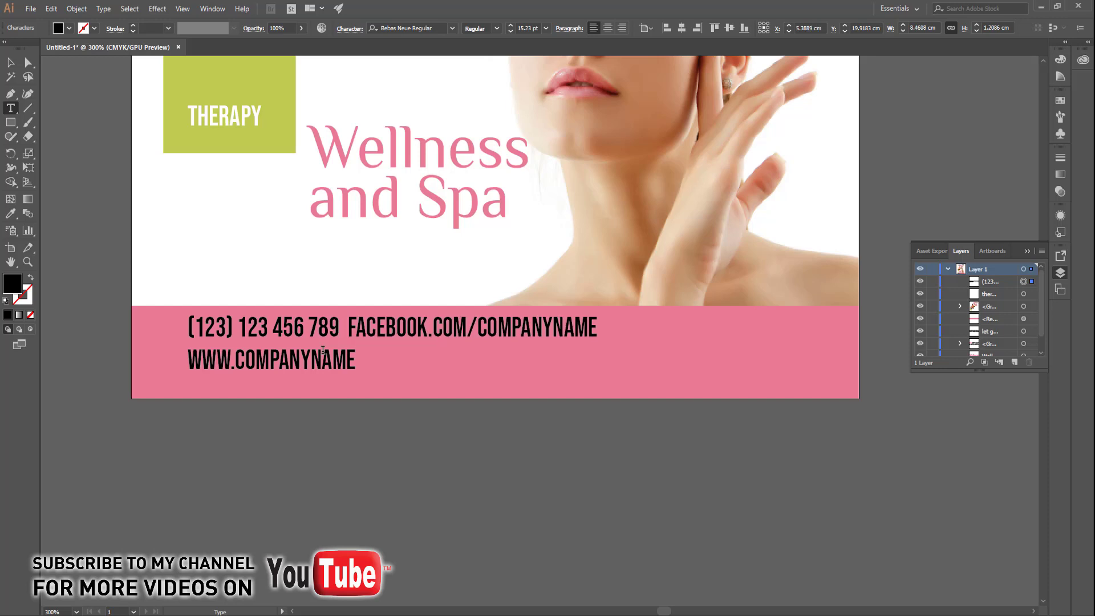
type("|")
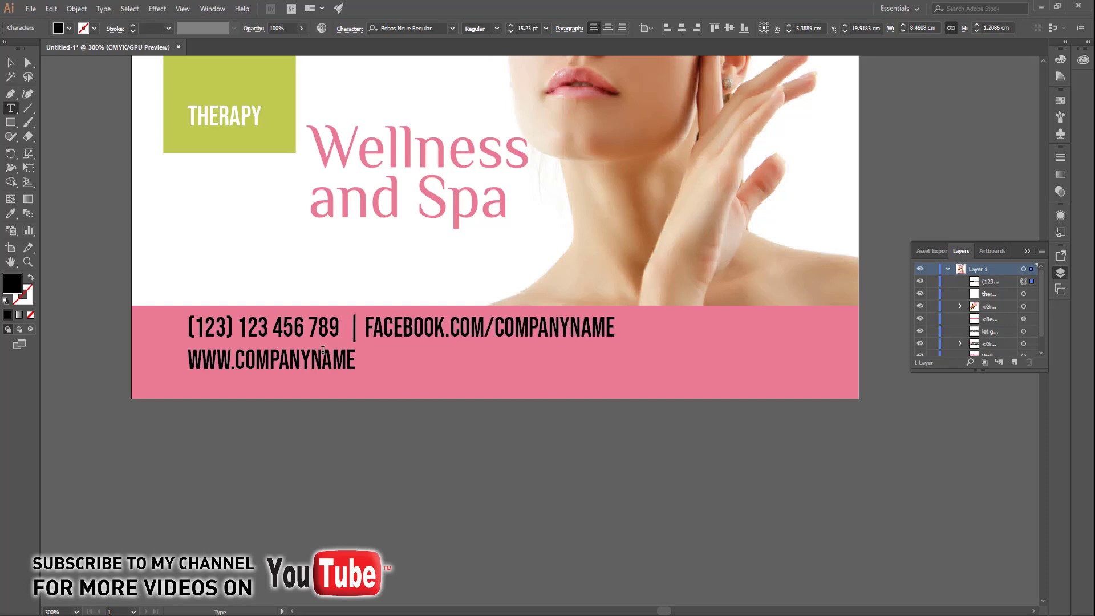
key("Delete")
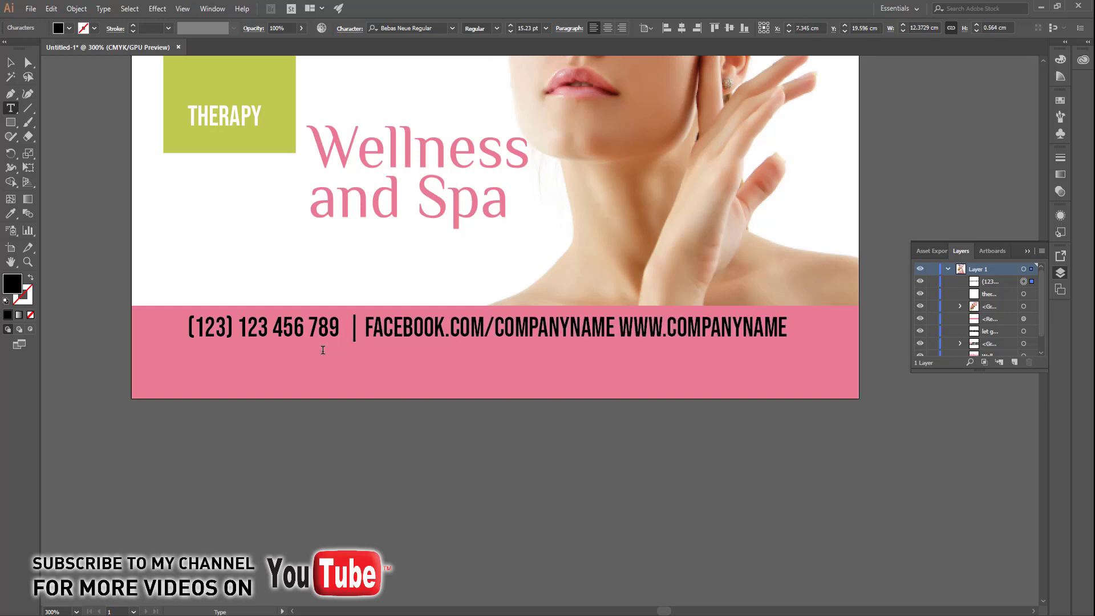
type("|")
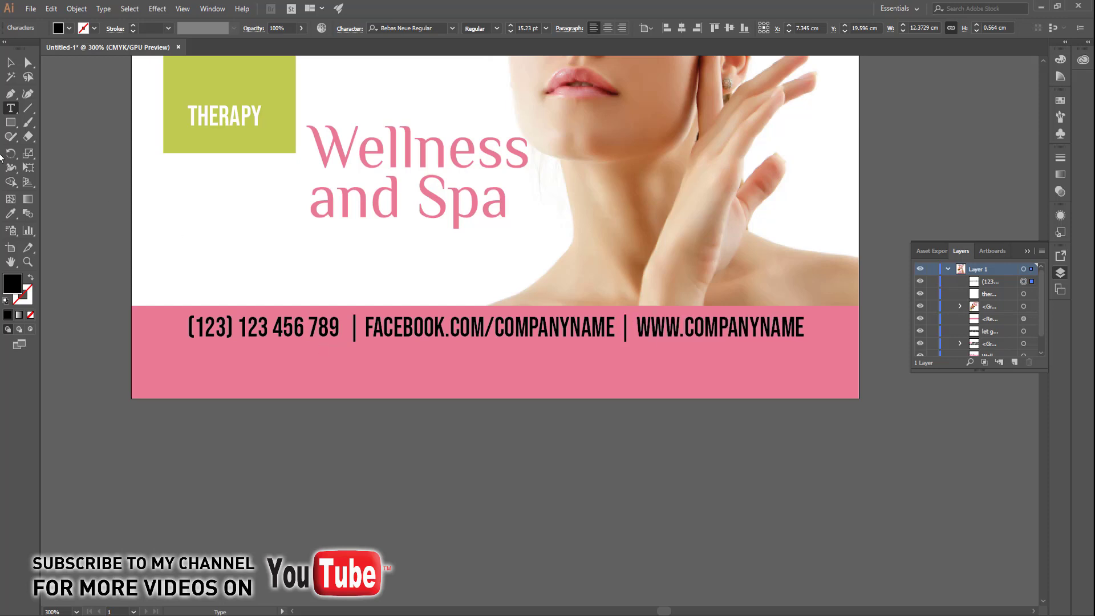
left_click(10, 63)
Step: Lower and slightly shrink the contact line, then centre it horizontally
left_click_drag(470, 342, 467, 365)
left_click_drag(804, 370, 827, 374)
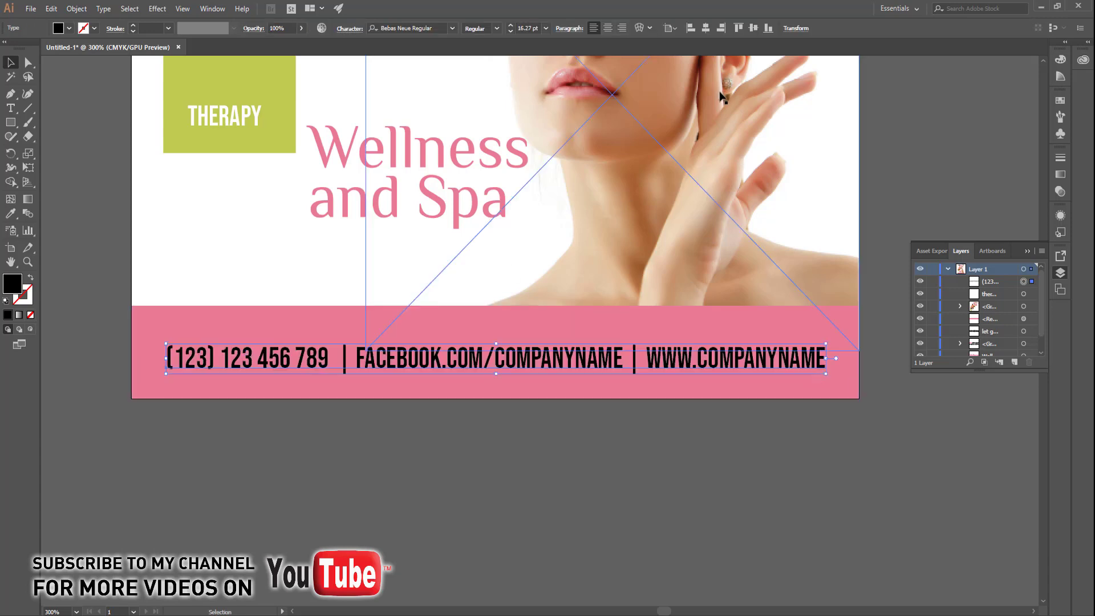
left_click(706, 30)
left_click(623, 464)
Step: Drag the pink footer bar's top edge down to make it slightly shorter
scroll(608, 447, "down", 1)
scroll(607, 447, "up", 1)
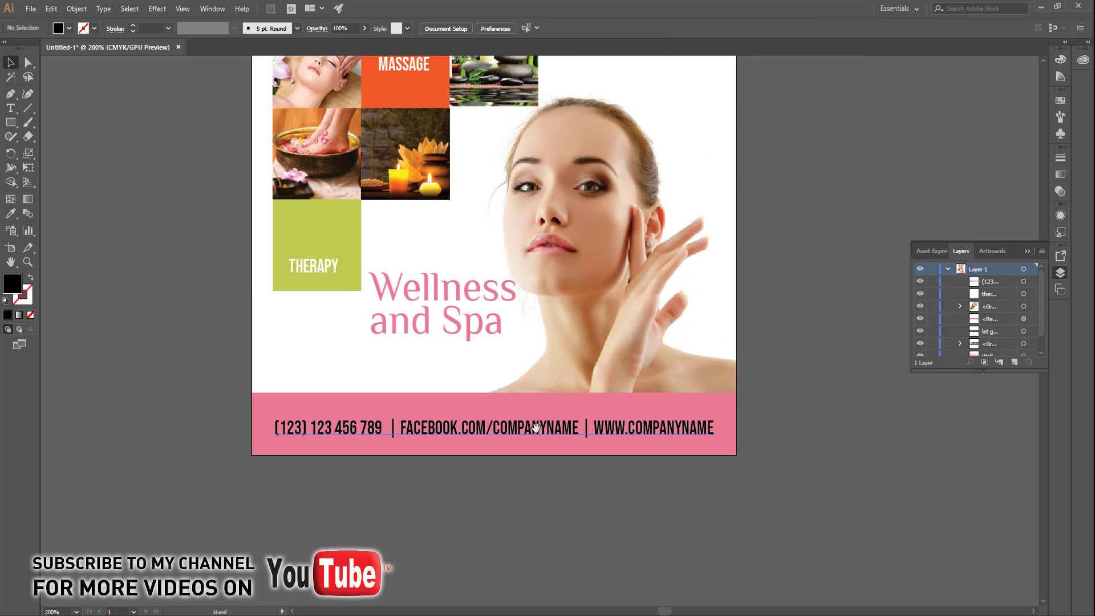
left_click(511, 406)
left_click_drag(494, 393, 495, 404)
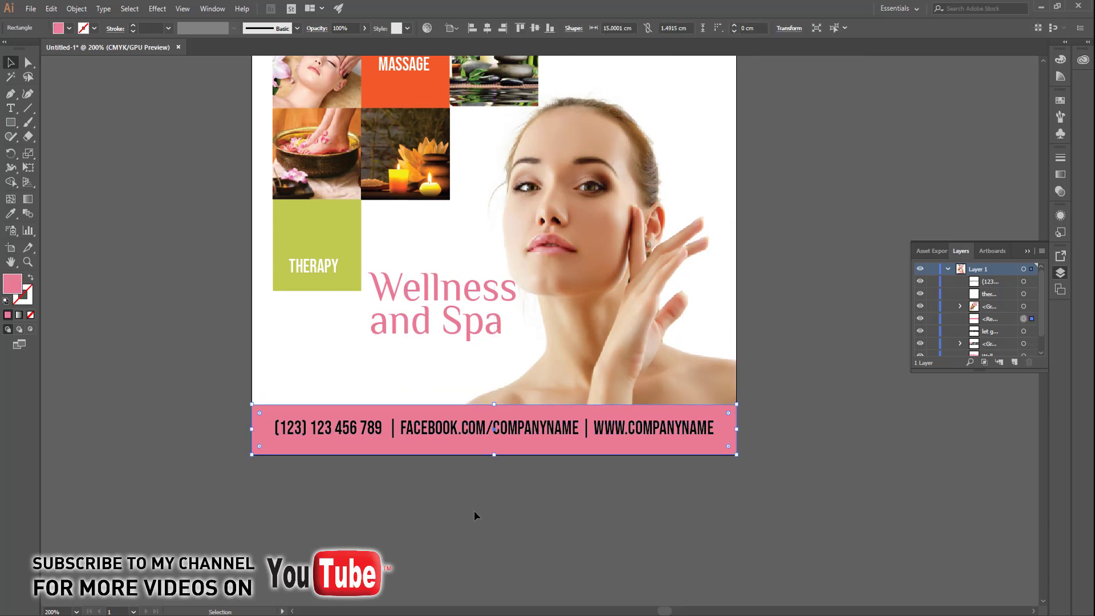
Step: Copy the contact line above the footer and set the copy to 12 pt
left_click(463, 539)
scroll(456, 513, "up", 3)
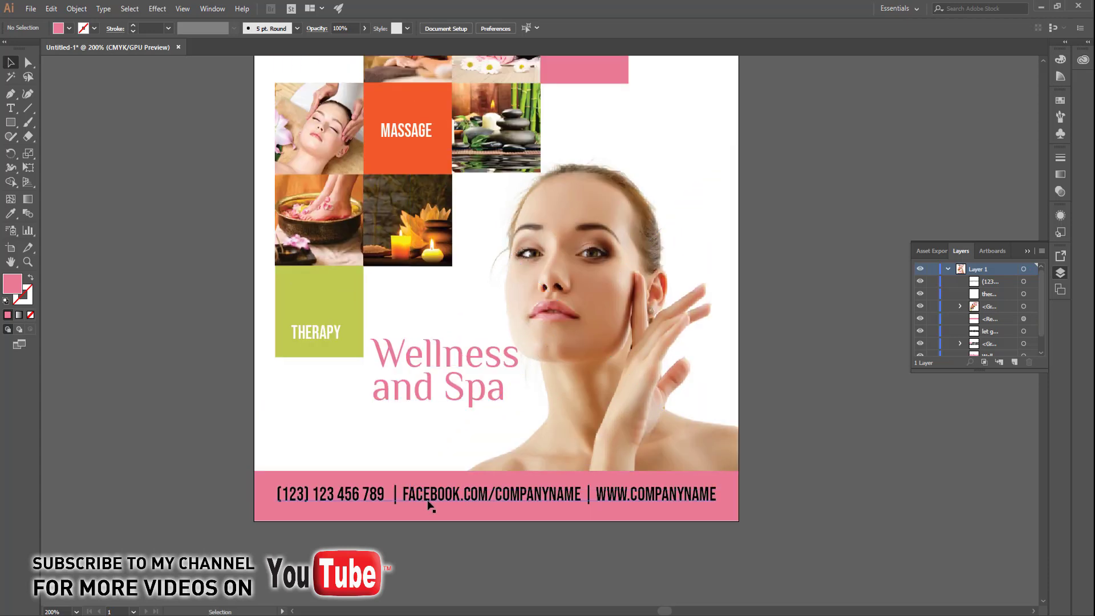
left_click_drag(427, 504, 450, 451)
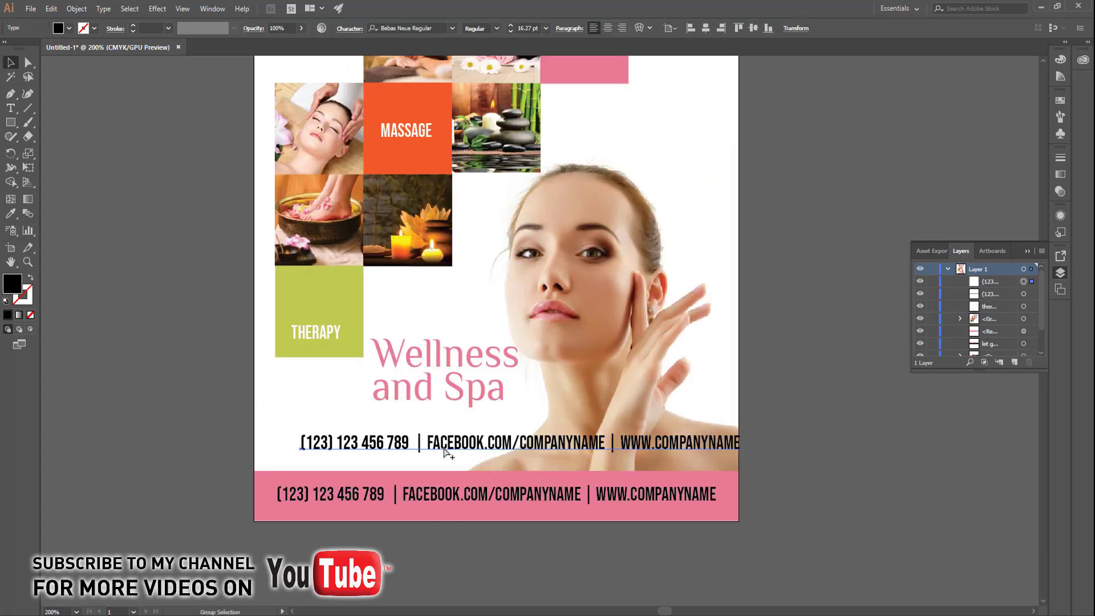
left_click(510, 32)
left_click(510, 32)
Step: Retype the copy as the two-line BEAUTY CENTER slogan and move it under the heading
key("t")
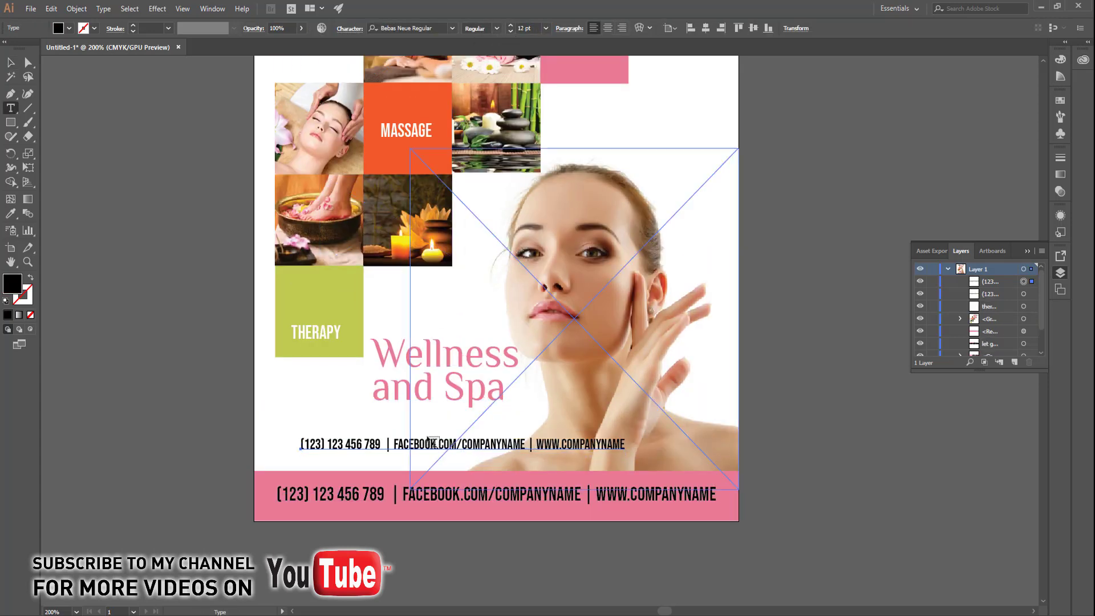
left_click(431, 442)
key("ctrl+a")
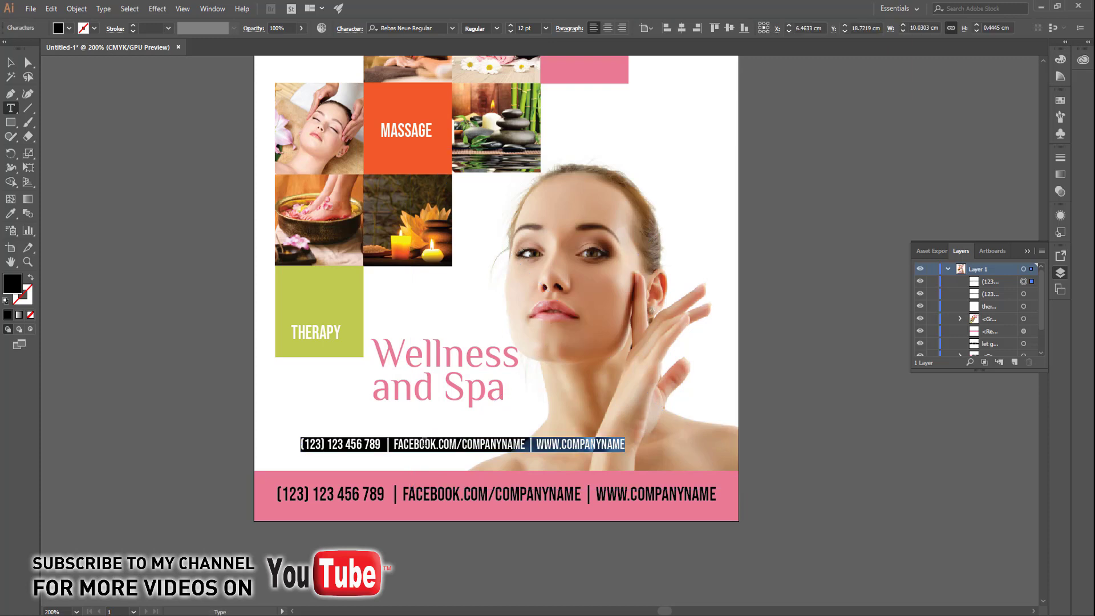
type("GIVE YOUR")
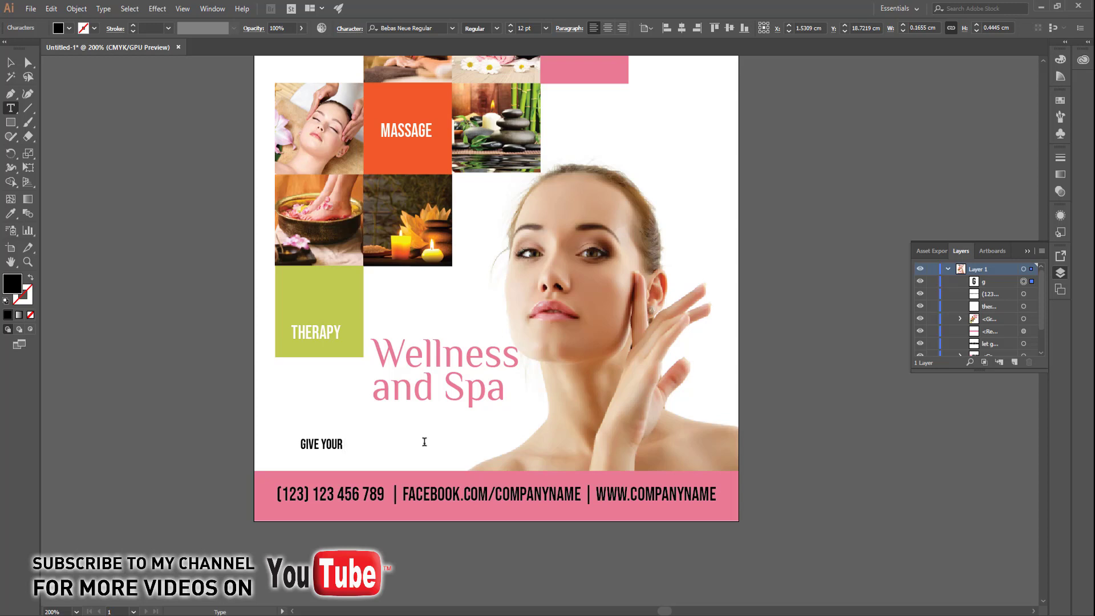
type(" THE VERY BODY")
type(" BEST")
key("Escape")
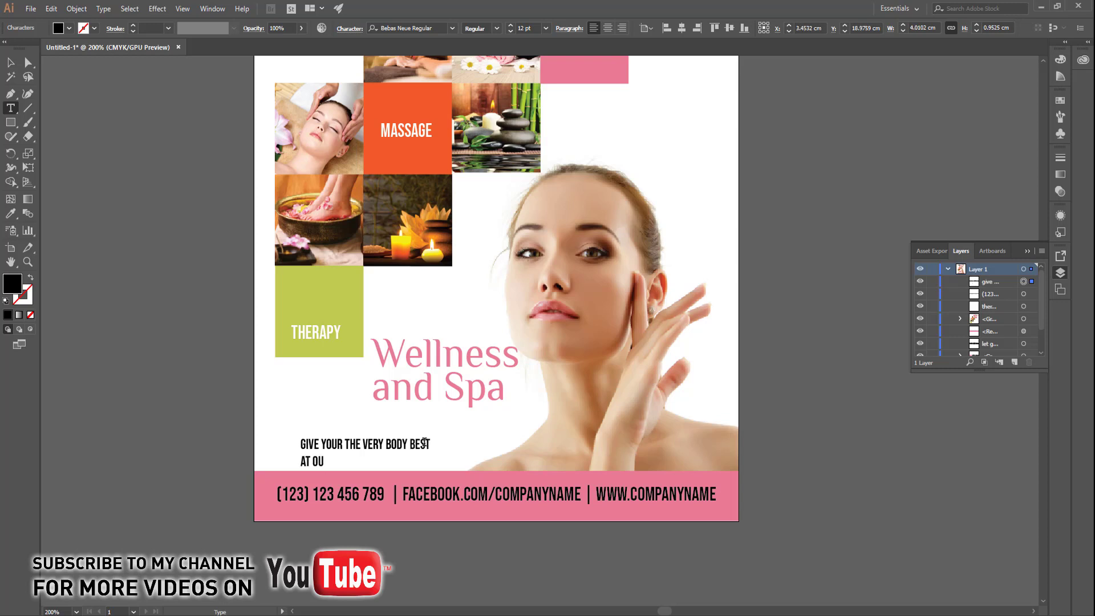
type("R NEW")
type(" BEAUTY")
type(" CENTER")
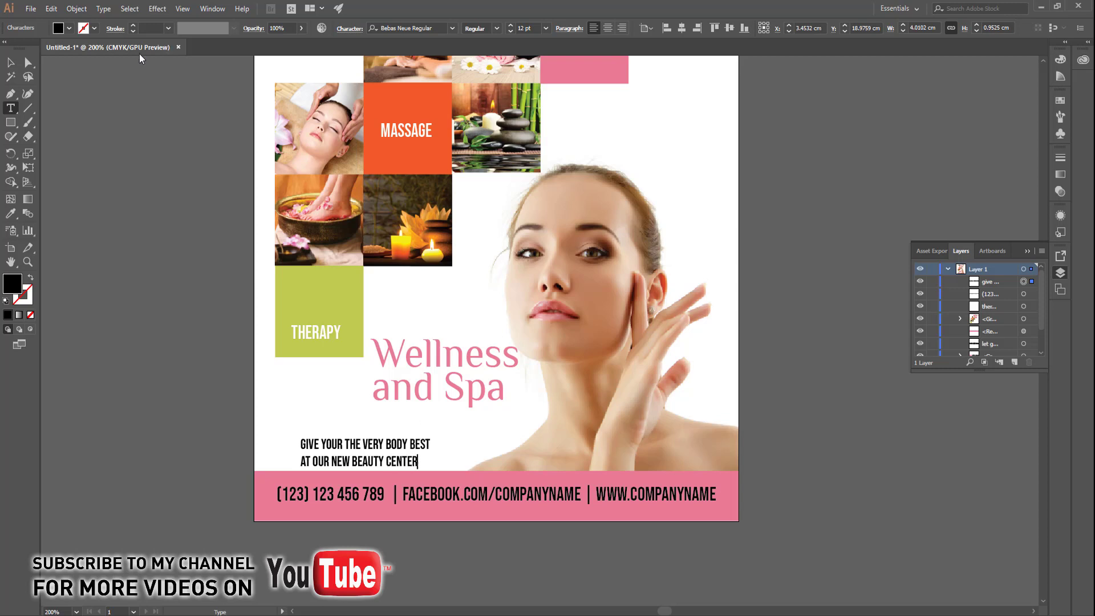
key("Escape")
left_click_drag(361, 452, 433, 424)
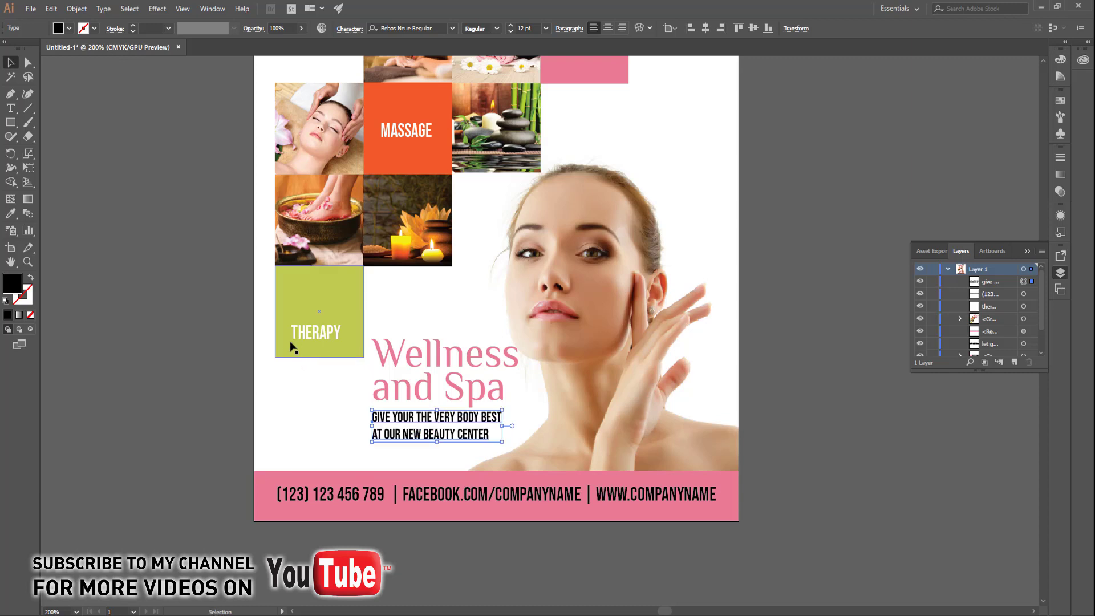
Step: Colour the tagline with the MASSAGE tile's orange using the eyedropper
left_click(10, 214)
left_click(422, 168)
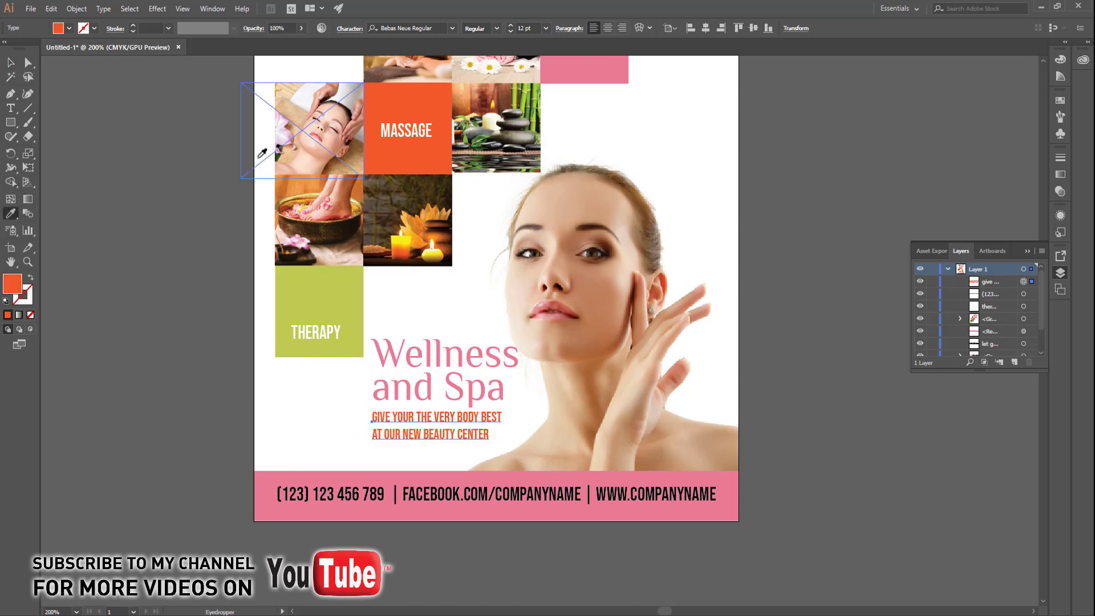
left_click(11, 63)
left_click(222, 268)
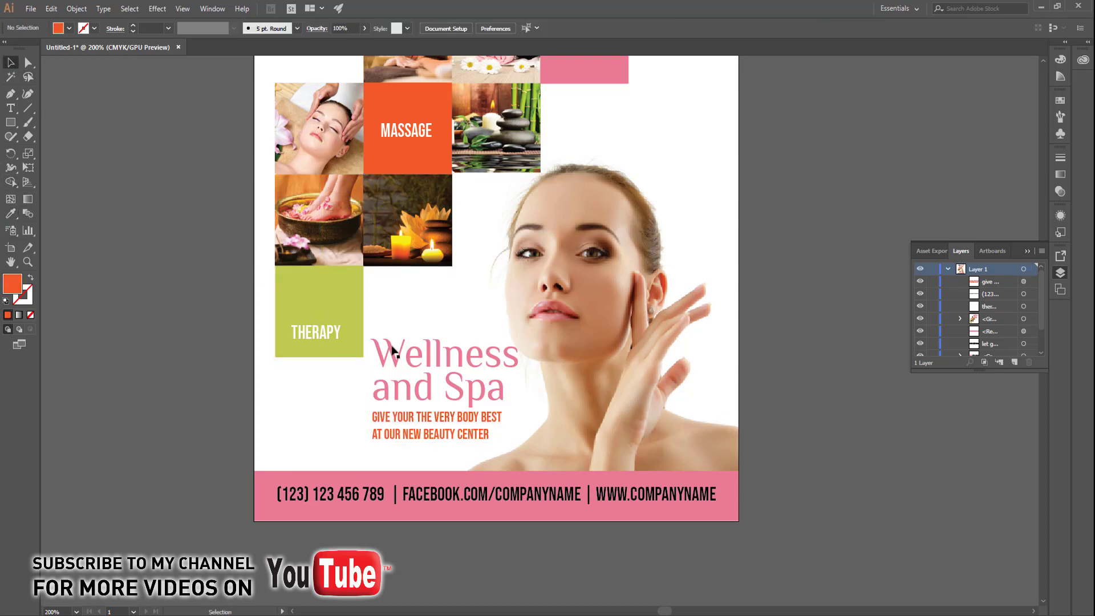
Step: Scale the SPA STUDIO logo group up slightly from its corner
mouse_move(521, 354)
left_mouse_down()
mouse_move(438, 377)
mouse_move(421, 462)
left_mouse_up()
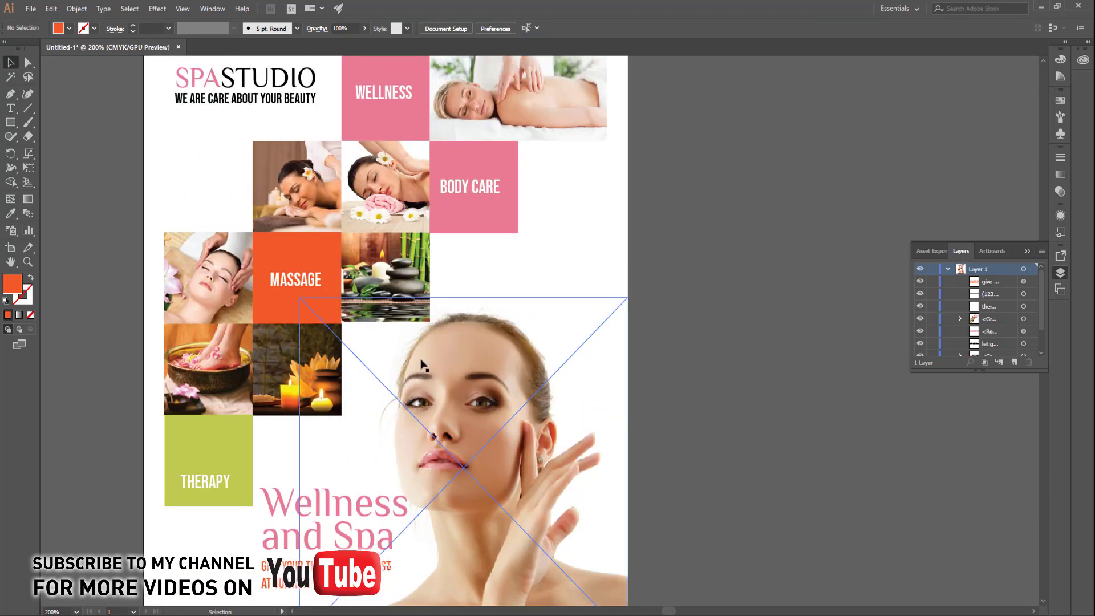
key("ctrl+minus")
left_click(291, 170)
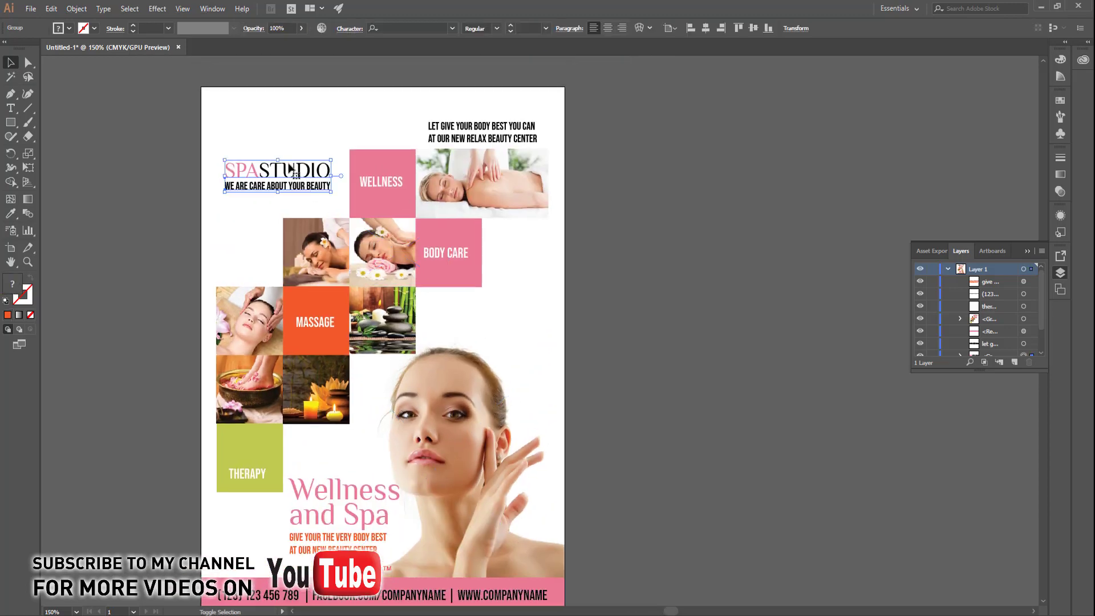
left_click(291, 169, "shift")
left_click(291, 169)
left_click_drag(333, 192, 338, 196)
left_click(678, 280)
scroll(591, 264, "down", 2)
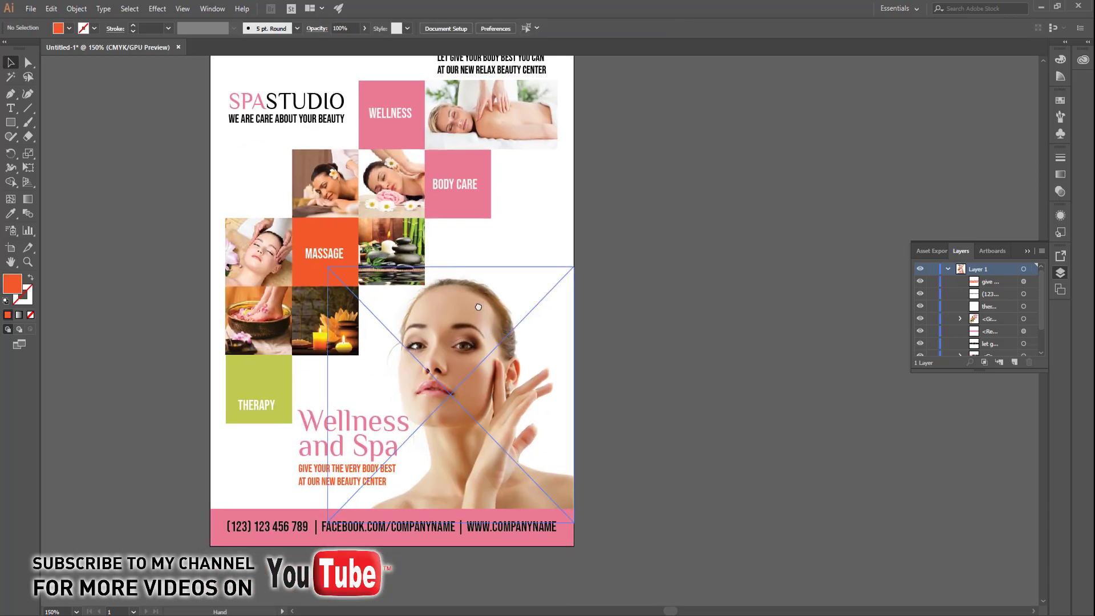
left_click_drag(438, 296, 450, 314)
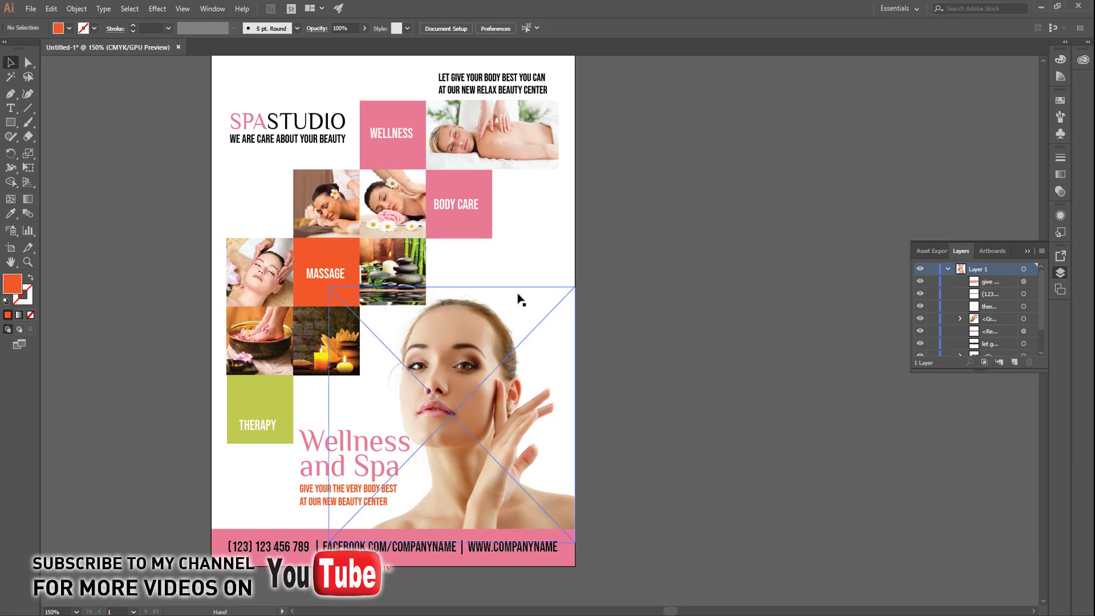
left_click(30, 8)
mouse_move(68, 62)
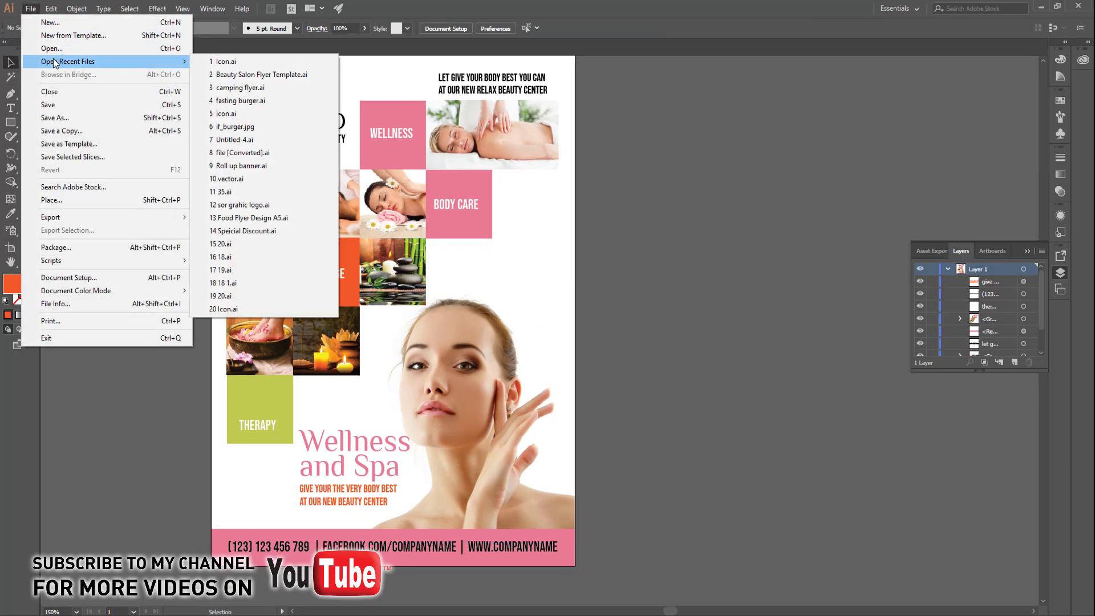
Step: Bring the QR code from Icon.ai into the flyer and size it beneath the THERAPY tile
left_click(240, 65)
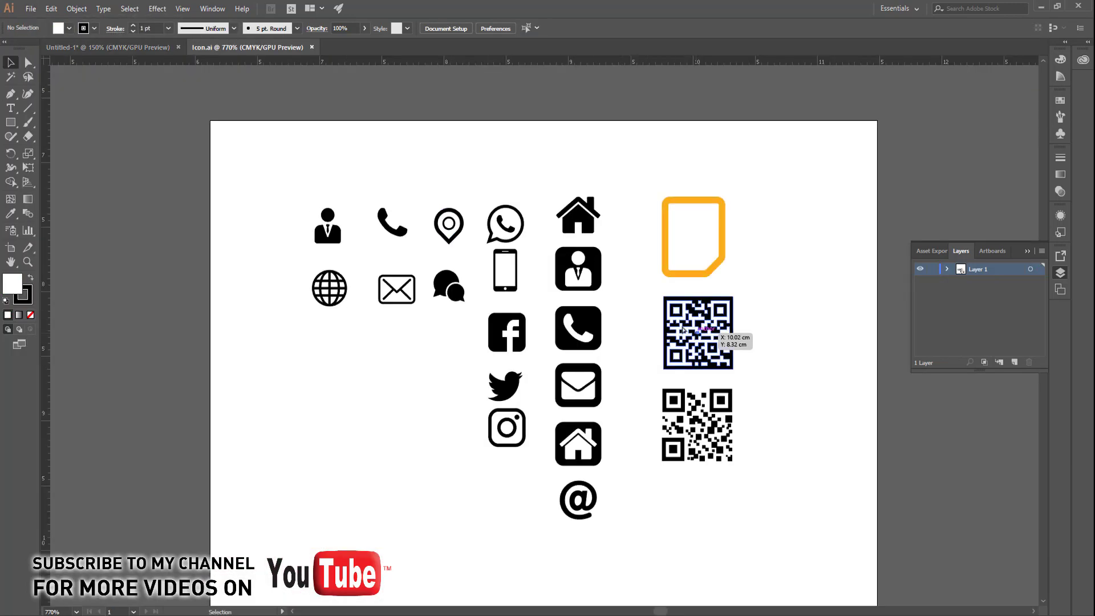
mouse_move(688, 324)
left_mouse_down()
mouse_move(151, 46)
mouse_move(522, 500)
mouse_move(533, 489)
mouse_move(459, 497)
left_mouse_up()
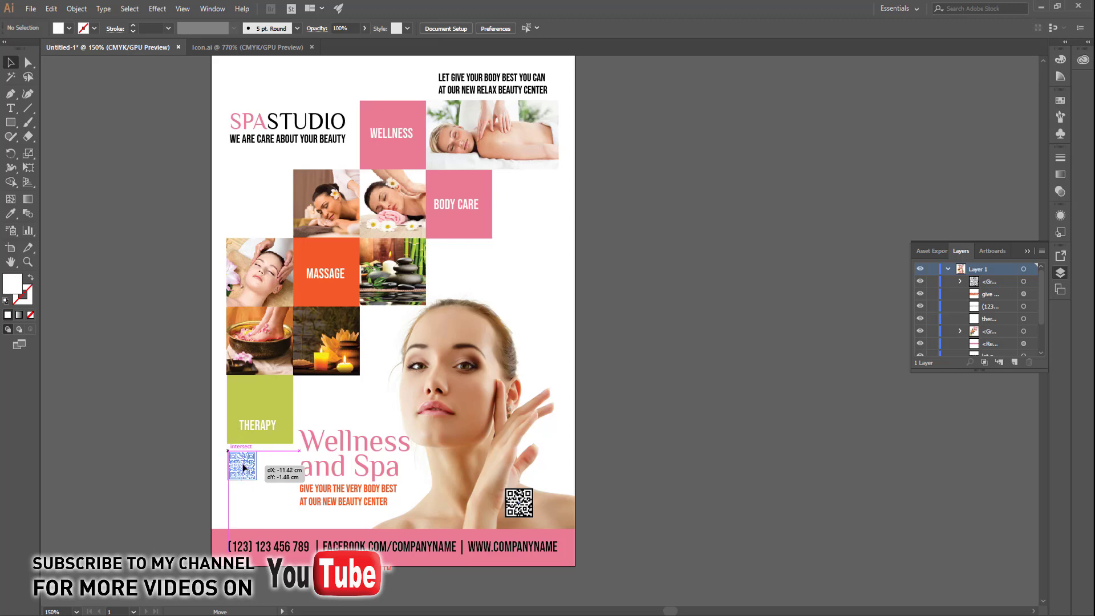
mouse_move(297, 484)
left_mouse_down()
mouse_move(245, 467)
mouse_move(320, 543)
left_mouse_up()
scroll(266, 501, "up", 2)
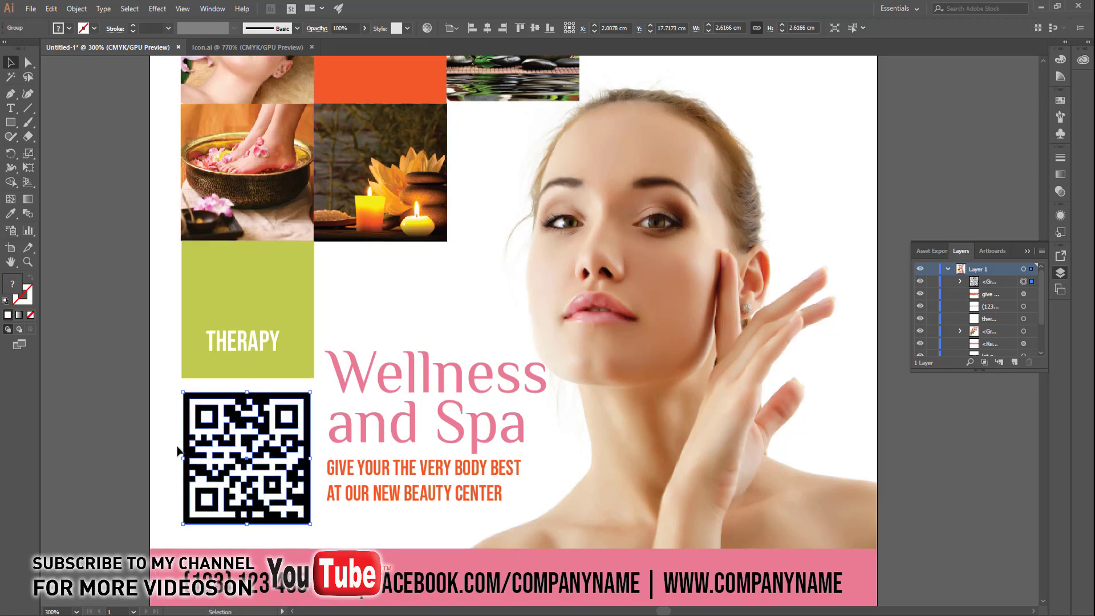
left_click(115, 412)
scroll(115, 412, "down", 1)
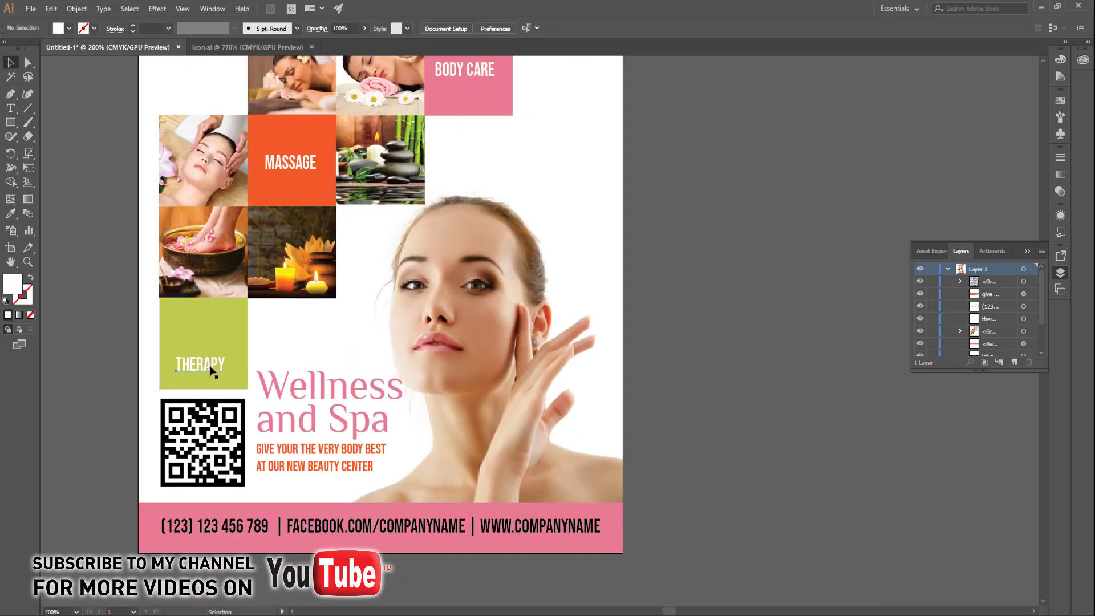
Step: Move the THERAPY label higher inside its green box
left_click_drag(200, 365, 199, 351)
left_click(87, 292)
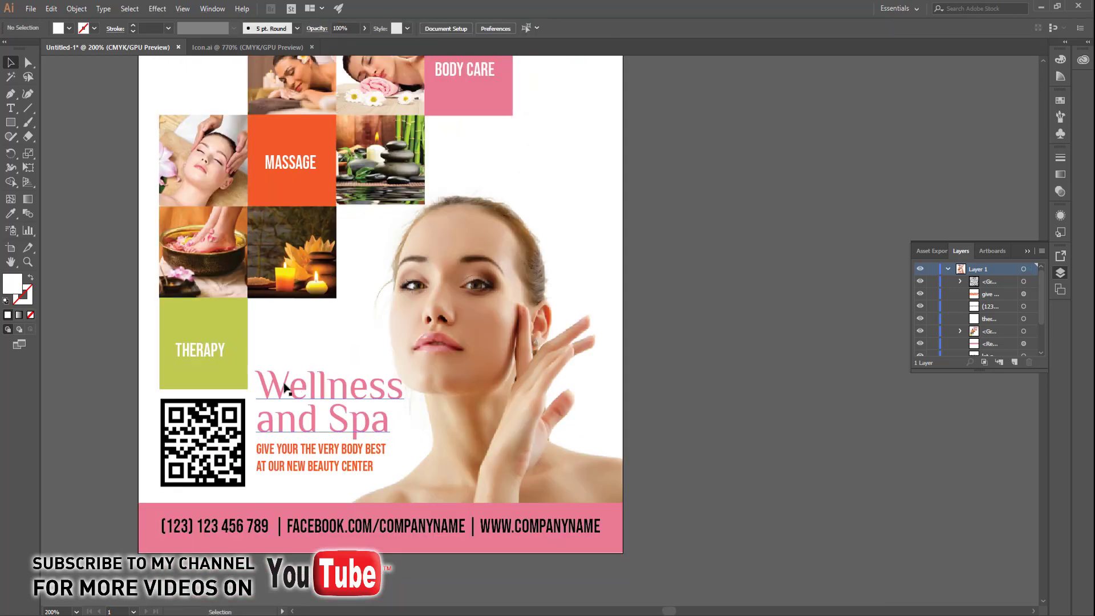
scroll(287, 386, "down", 1)
Step: Right-align the top promotional text with the massage photo's right edge
key("ctrl+0")
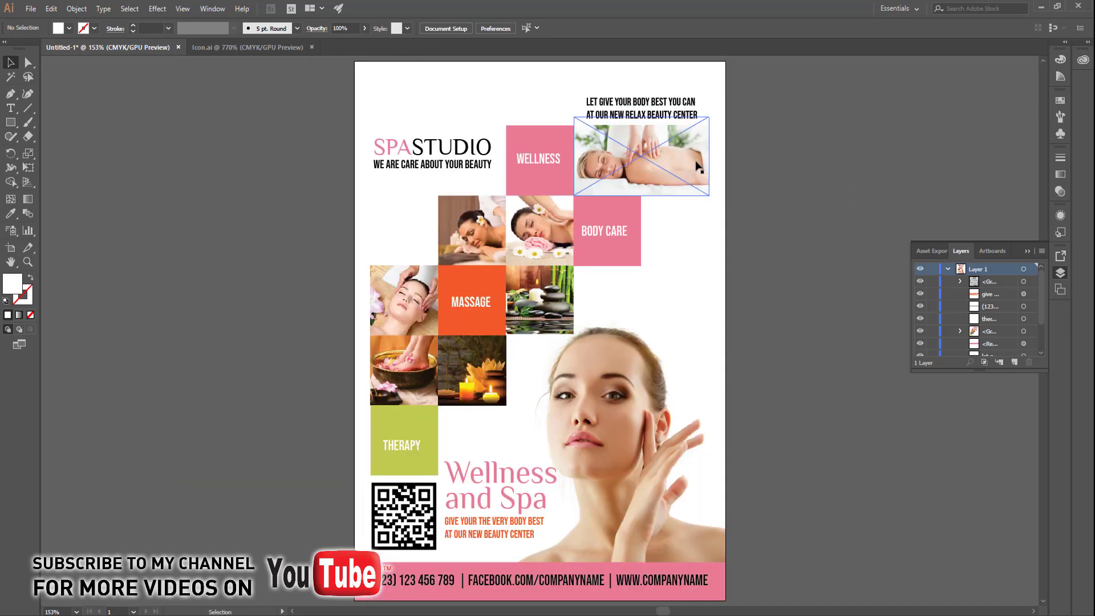
left_click_drag(718, 77, 673, 221)
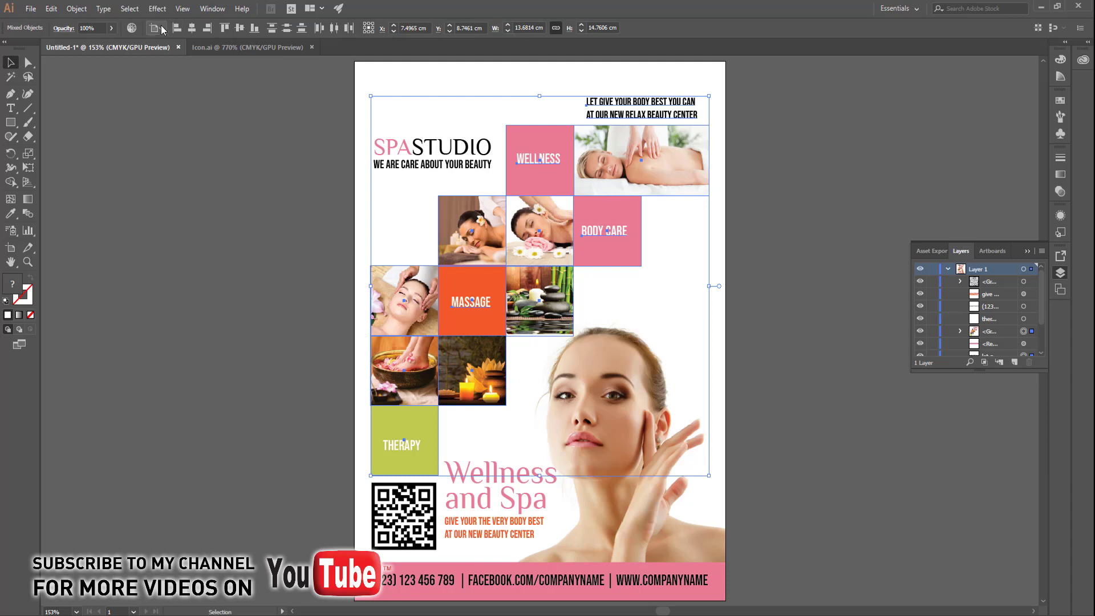
left_click(209, 28)
left_click(730, 177)
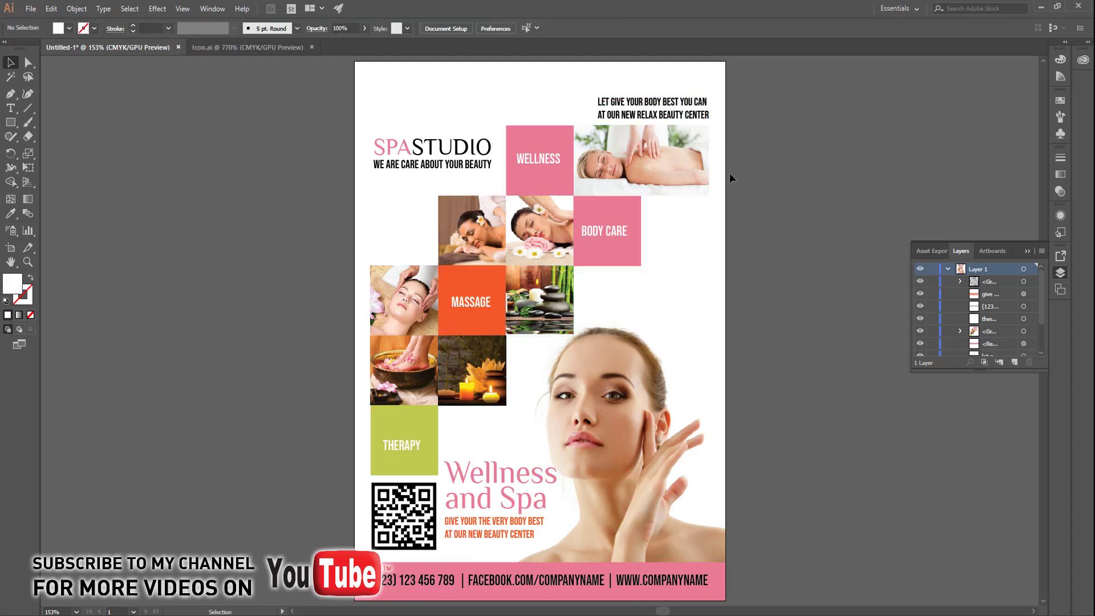